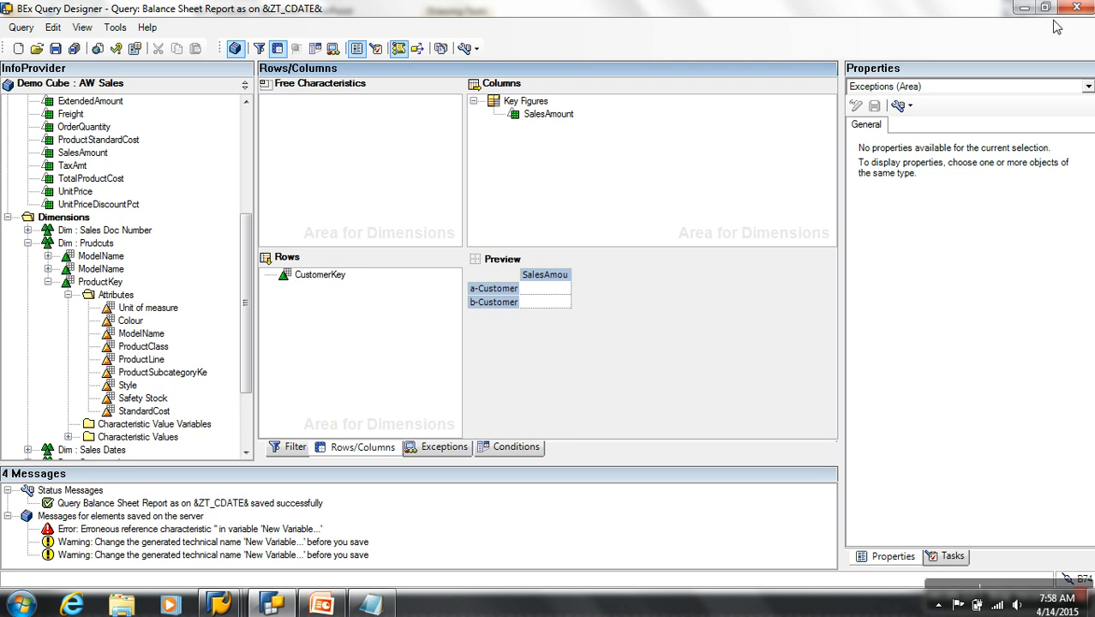
# Step: Restart BEx Query Designer and log on to the sap bw system by entering the account password
pyautogui.click(1075, 7)
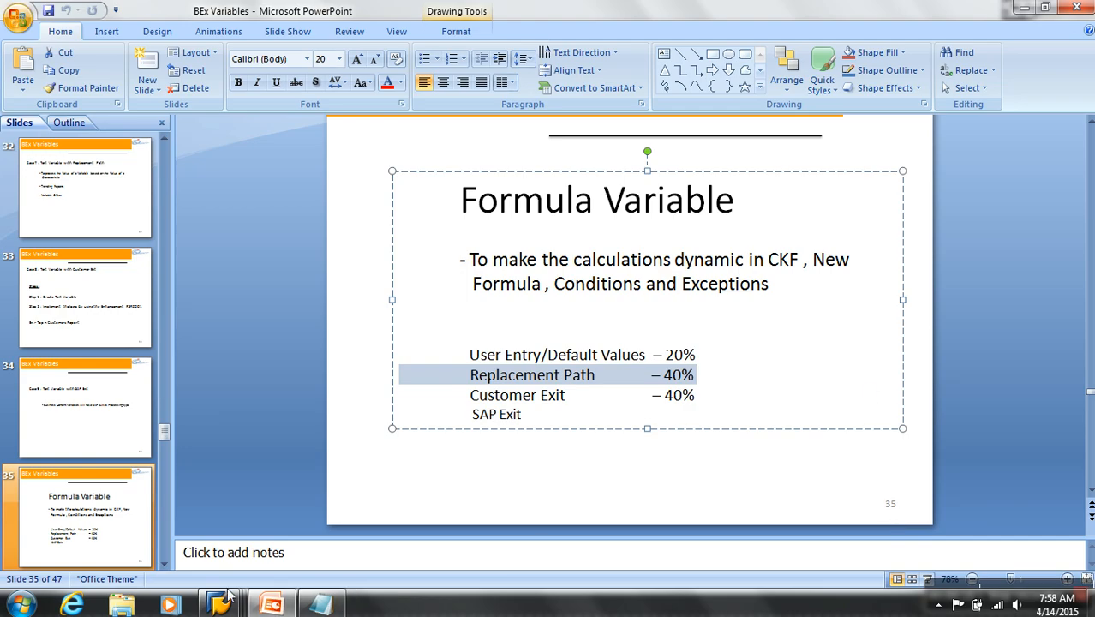
pyautogui.click(21, 604)
pyautogui.click(101, 261)
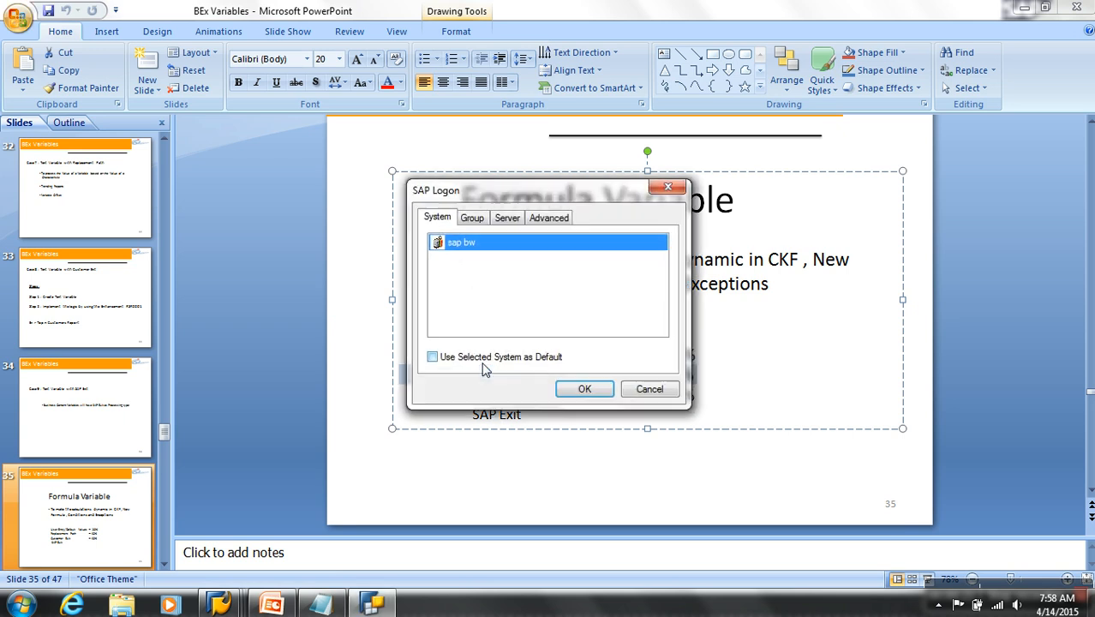
pyautogui.click(582, 386)
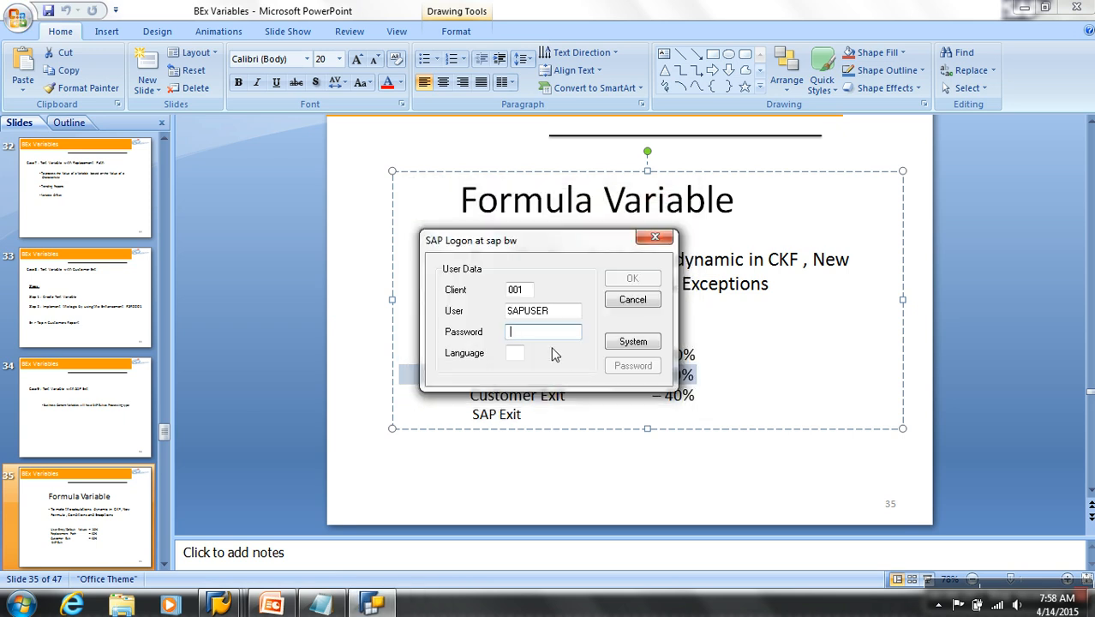
pyautogui.write('**')
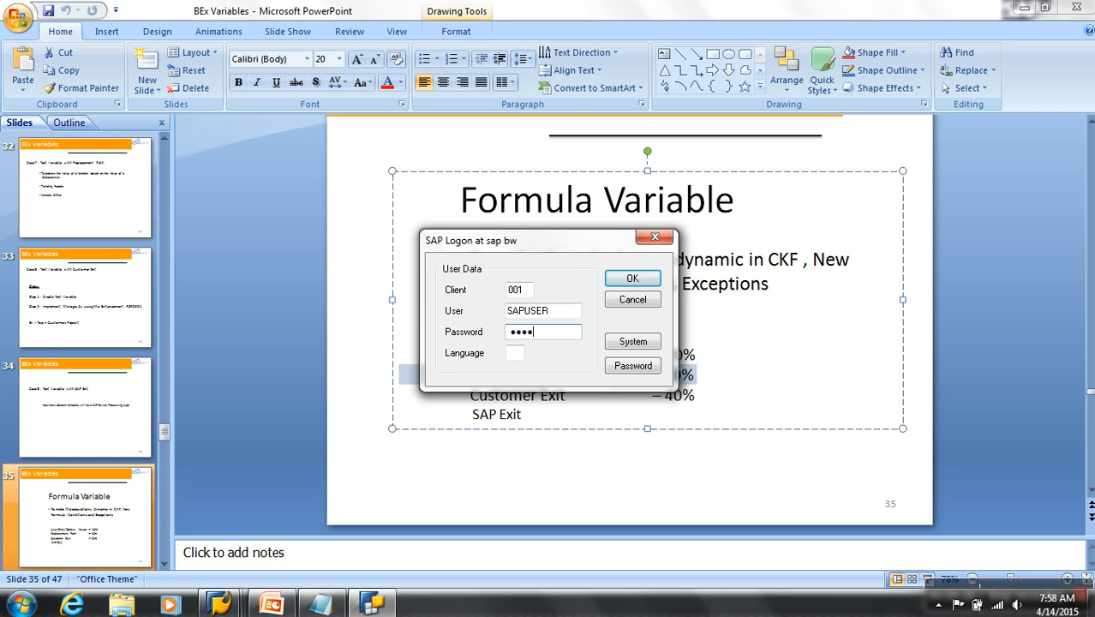
pyautogui.write('*****')
pyautogui.click(624, 281)
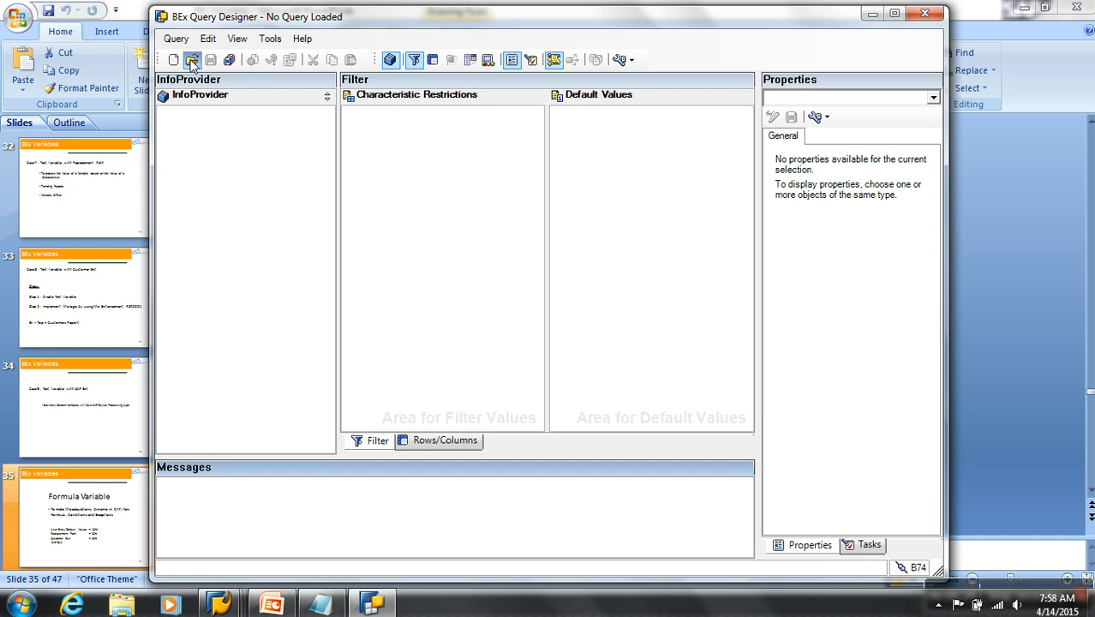
# Step: Open the query AWSALES_B_Q0006 from the history and remove its Top condition
pyautogui.click(191, 62)
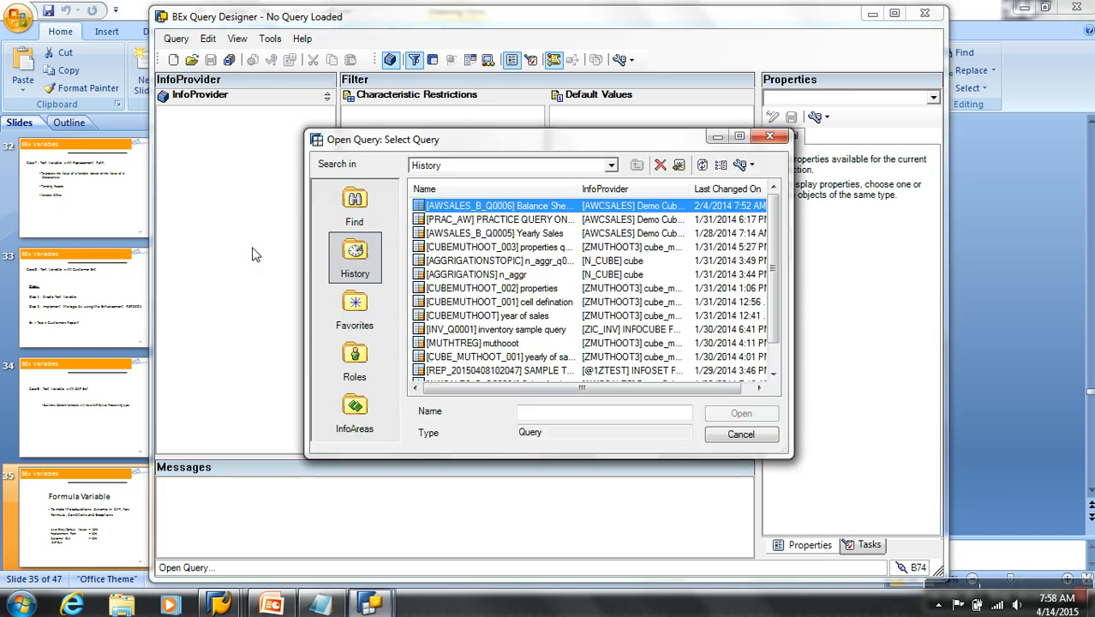
pyautogui.doubleClick(489, 206)
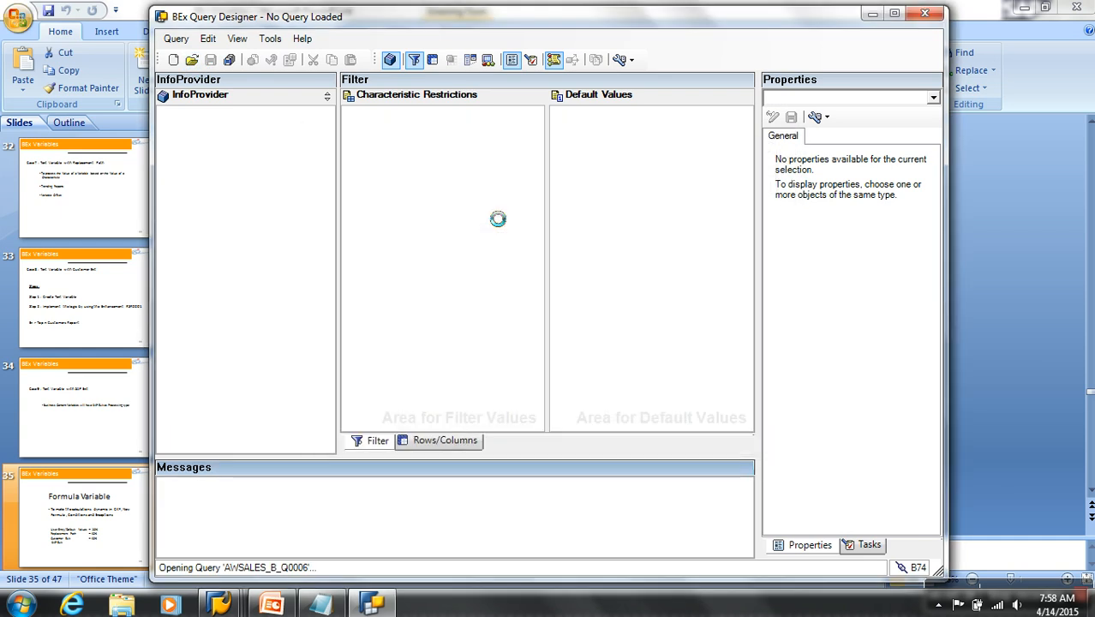
pyautogui.click(453, 442)
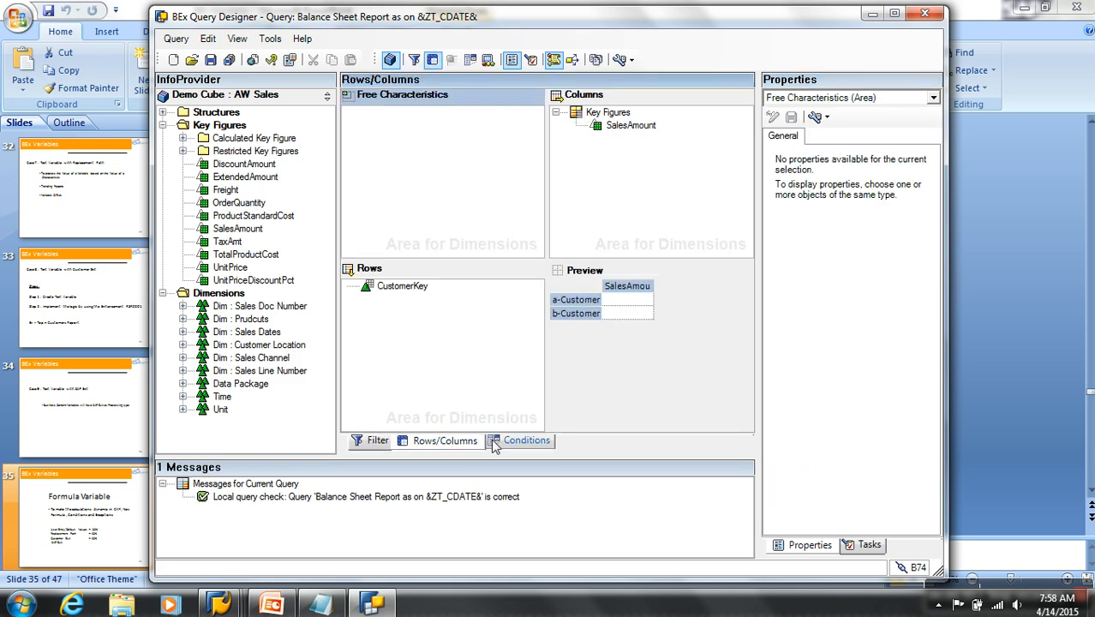
pyautogui.click(526, 441)
pyautogui.rightClick(388, 117)
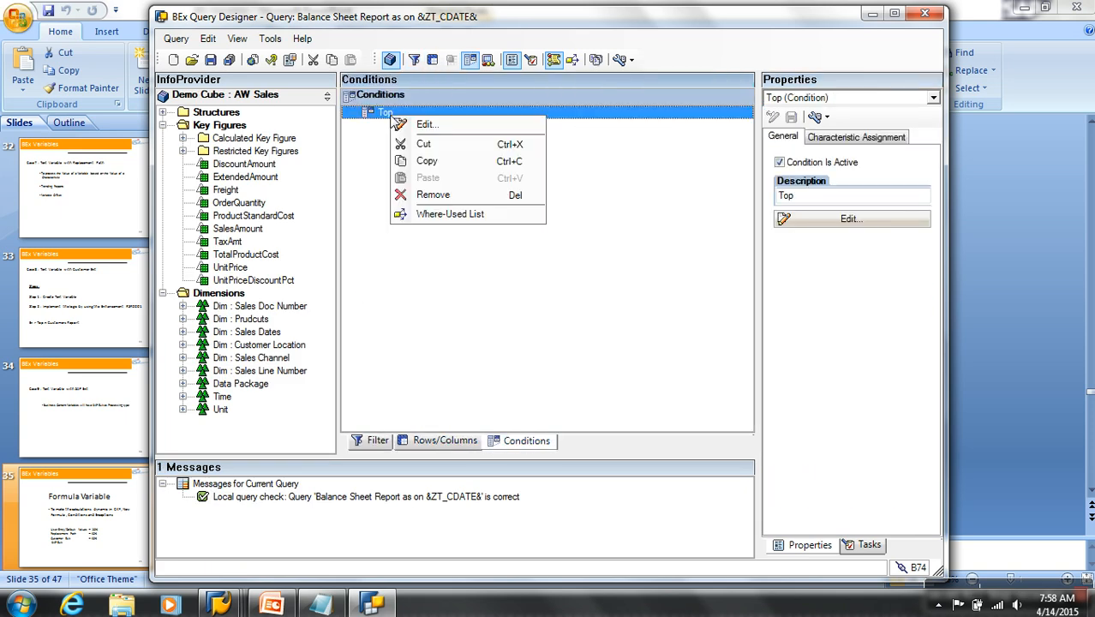
pyautogui.click(433, 197)
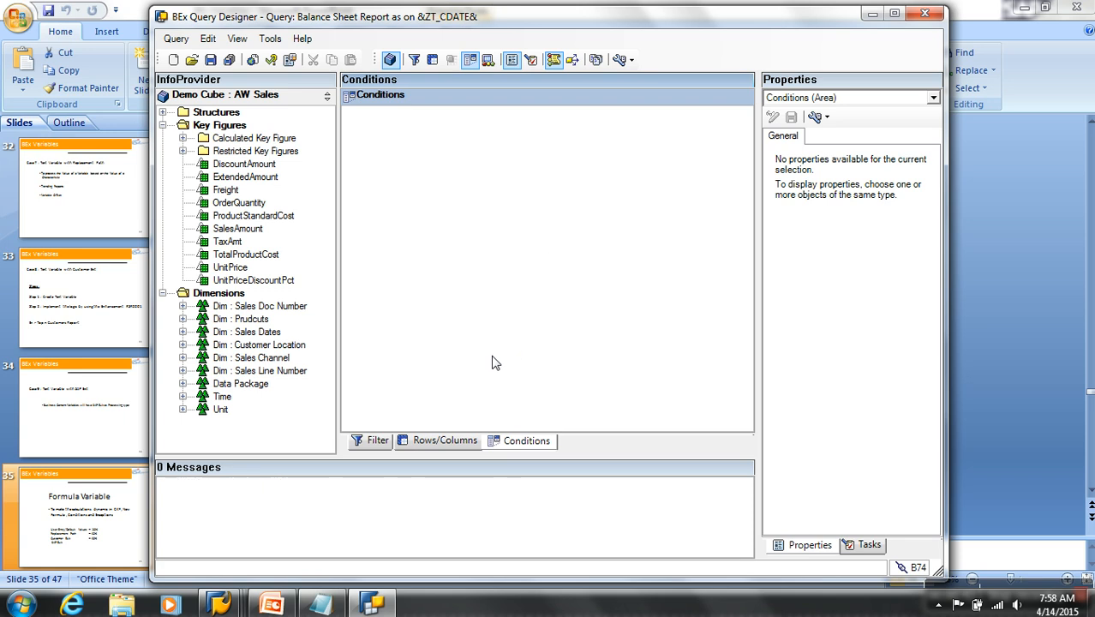
# Step: Remove CustomerKey from the rows and SalesAmount from the columns of the query
pyautogui.click(445, 440)
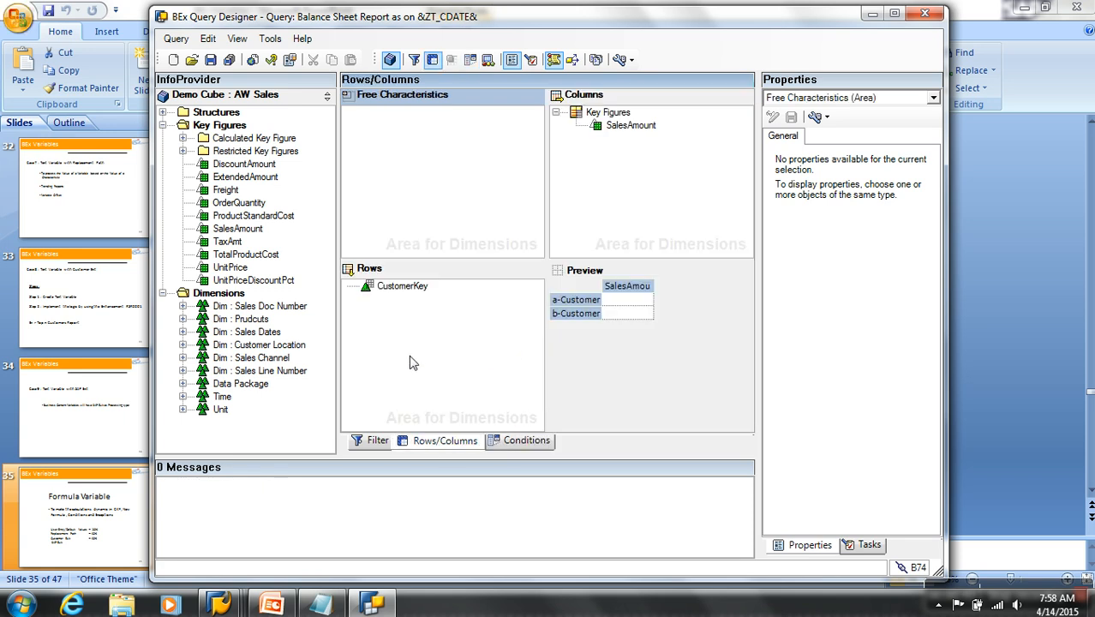
pyautogui.click(401, 289)
pyautogui.moveTo(405, 289); pyautogui.dragTo(290, 318)
pyautogui.click(621, 127)
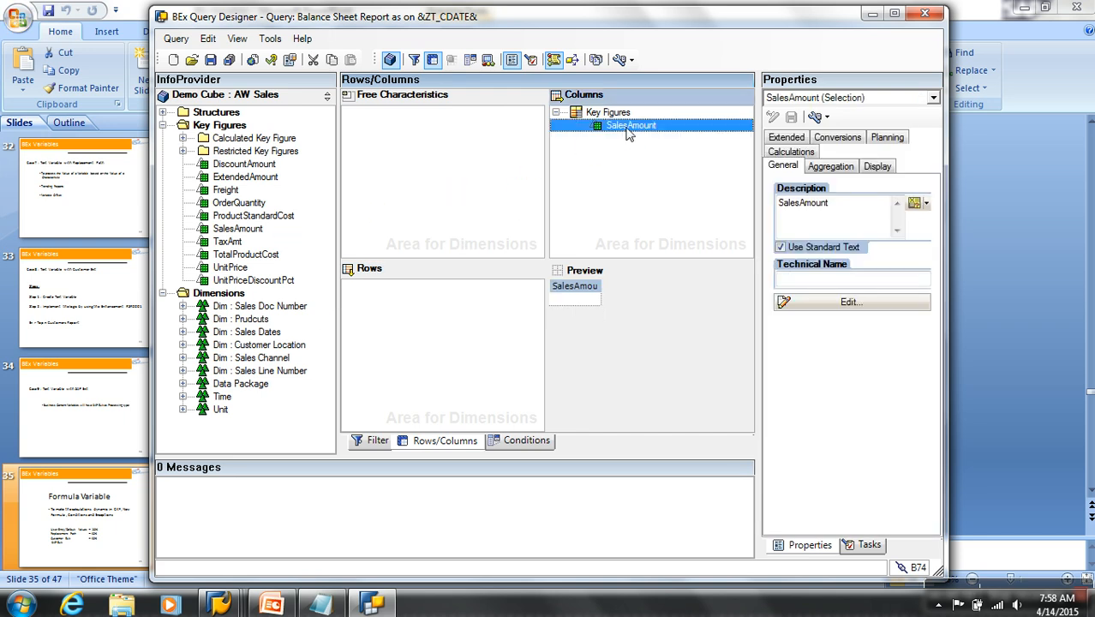
pyautogui.moveTo(625, 127); pyautogui.dragTo(315, 219)
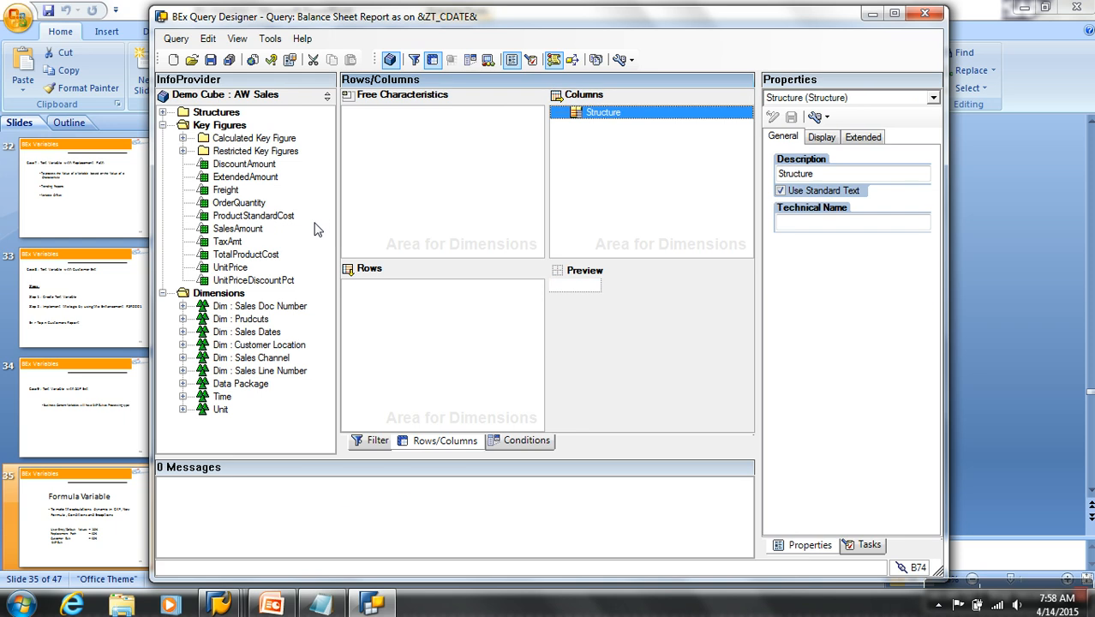
# Step: Add the OrderQuantity key figure to the columns and change its description to Available Stock
pyautogui.moveTo(257, 205); pyautogui.dragTo(604, 125)
pyautogui.rightClick(631, 129)
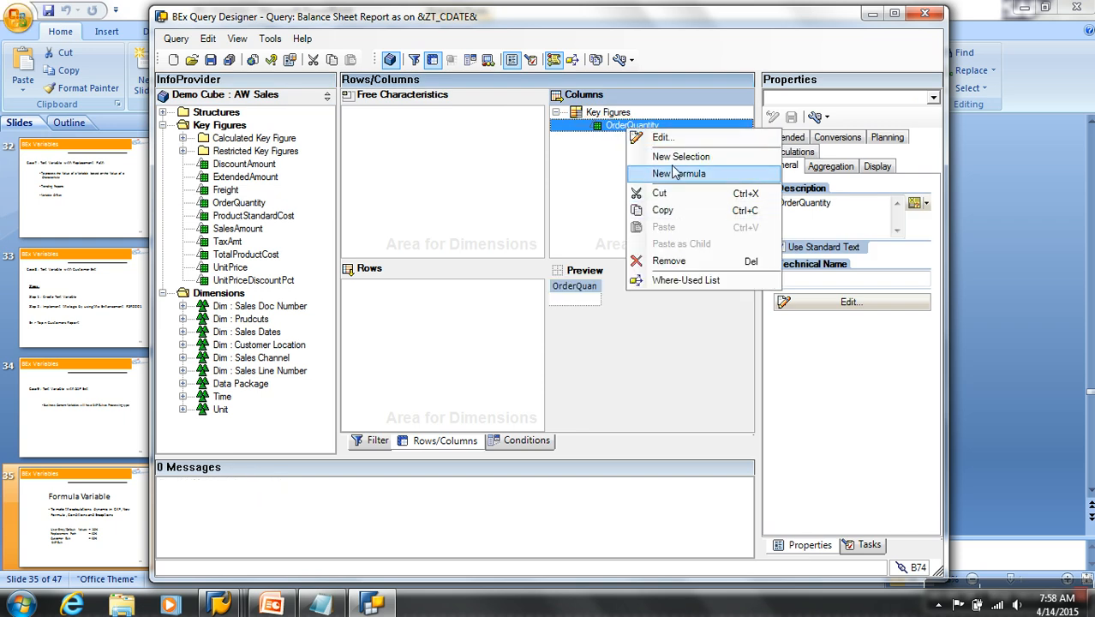
pyautogui.click(863, 209)
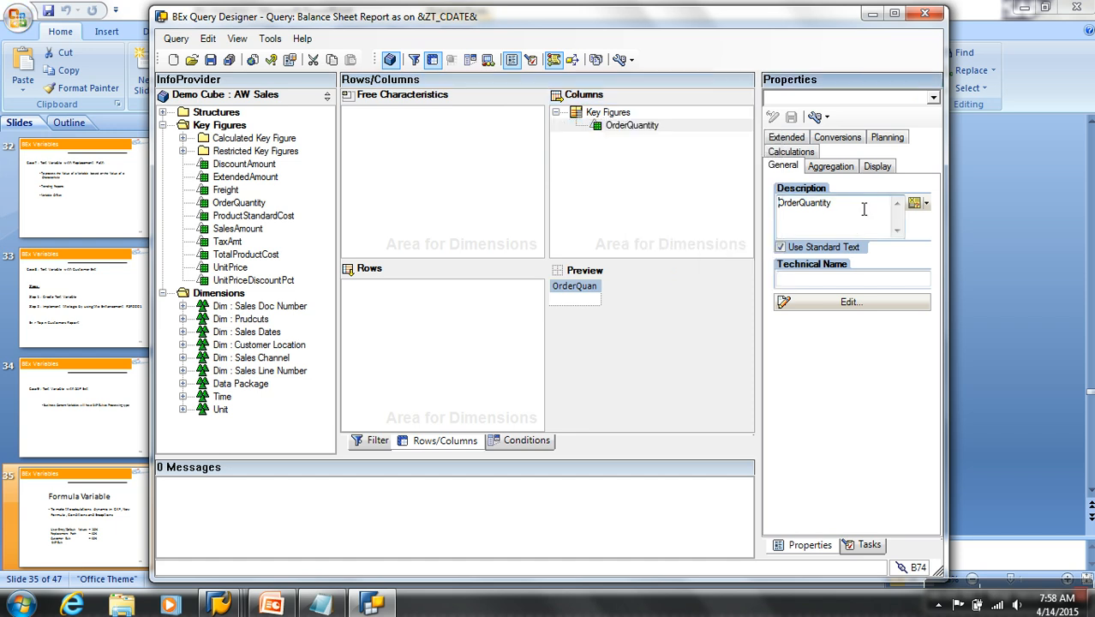
pyautogui.doubleClick(849, 212)
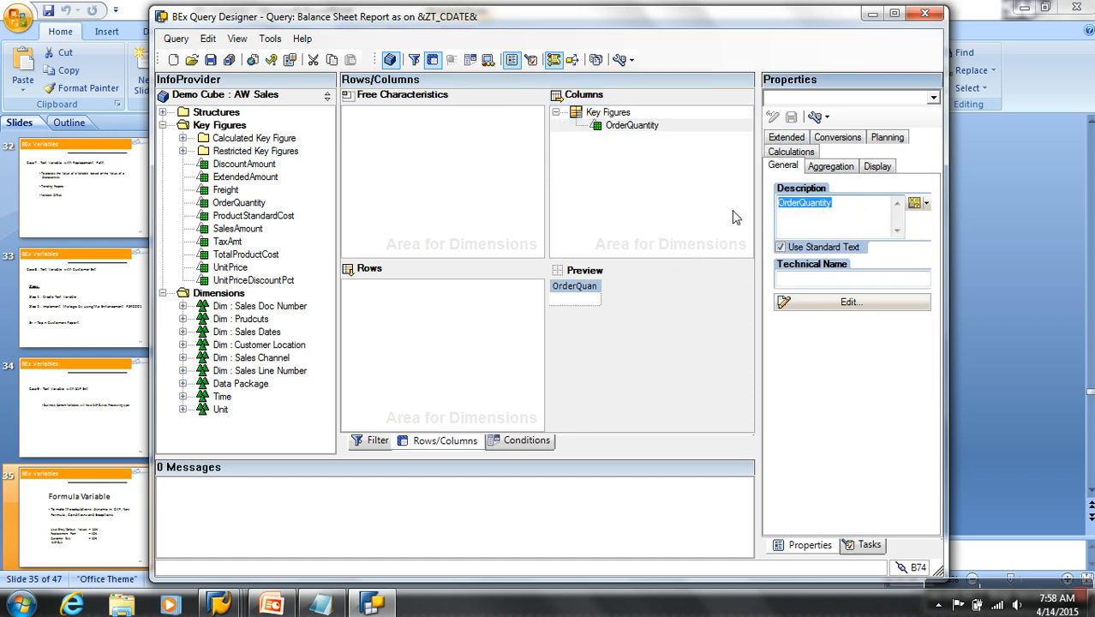
pyautogui.write('Stock')
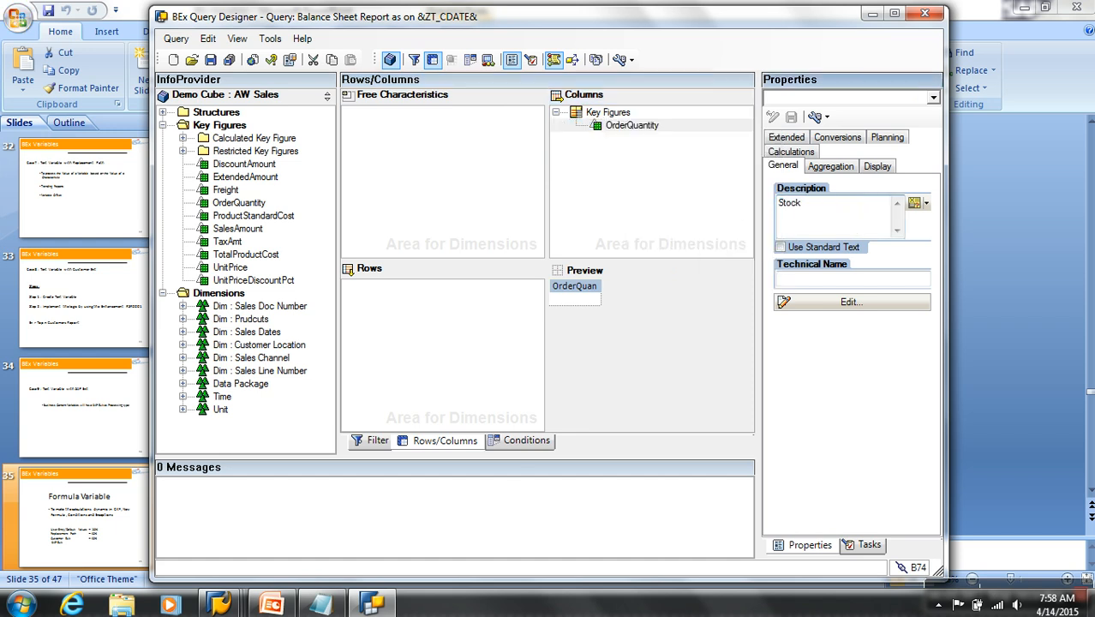
pyautogui.write('Available')
pyautogui.click(604, 172)
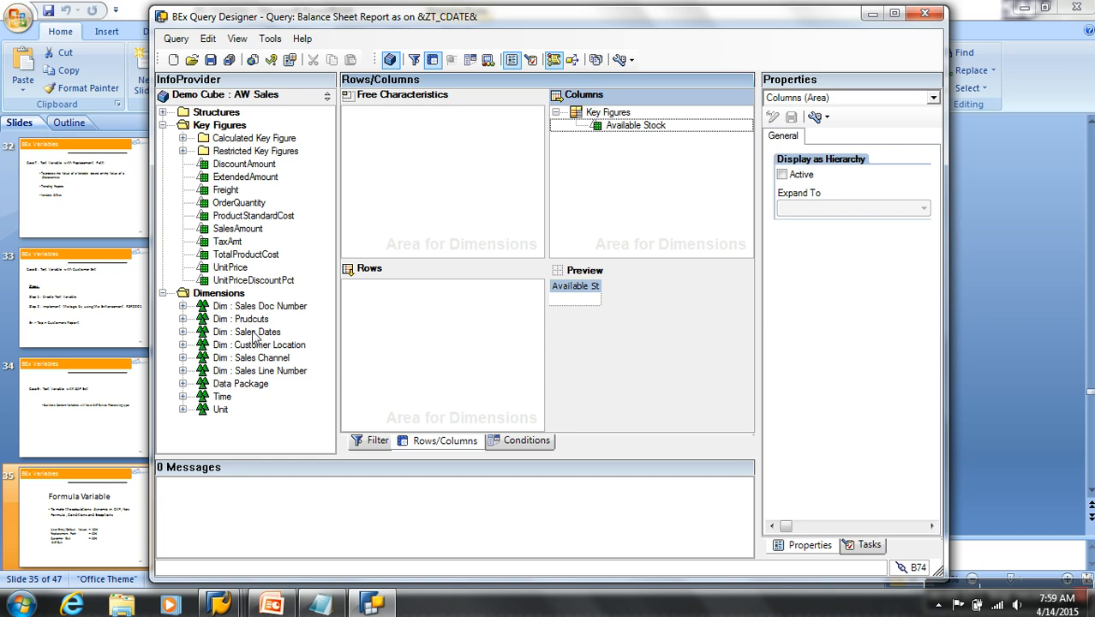
# Step: Add ProductKey from the Prudcuts dimension to the rows and save the query
pyautogui.click(183, 318)
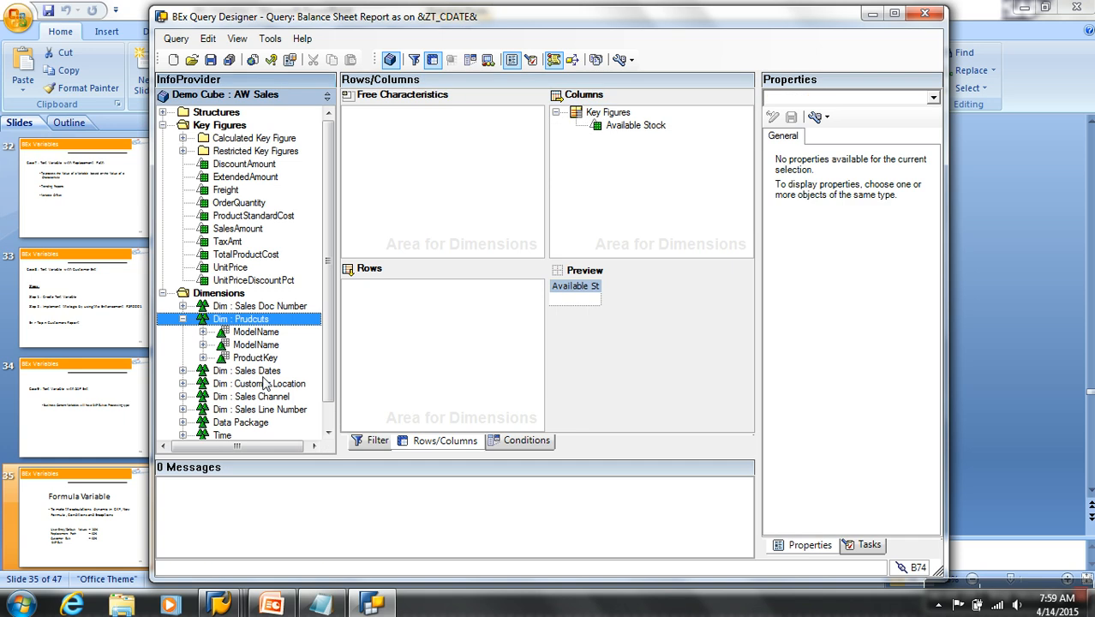
pyautogui.moveTo(262, 361); pyautogui.dragTo(386, 309)
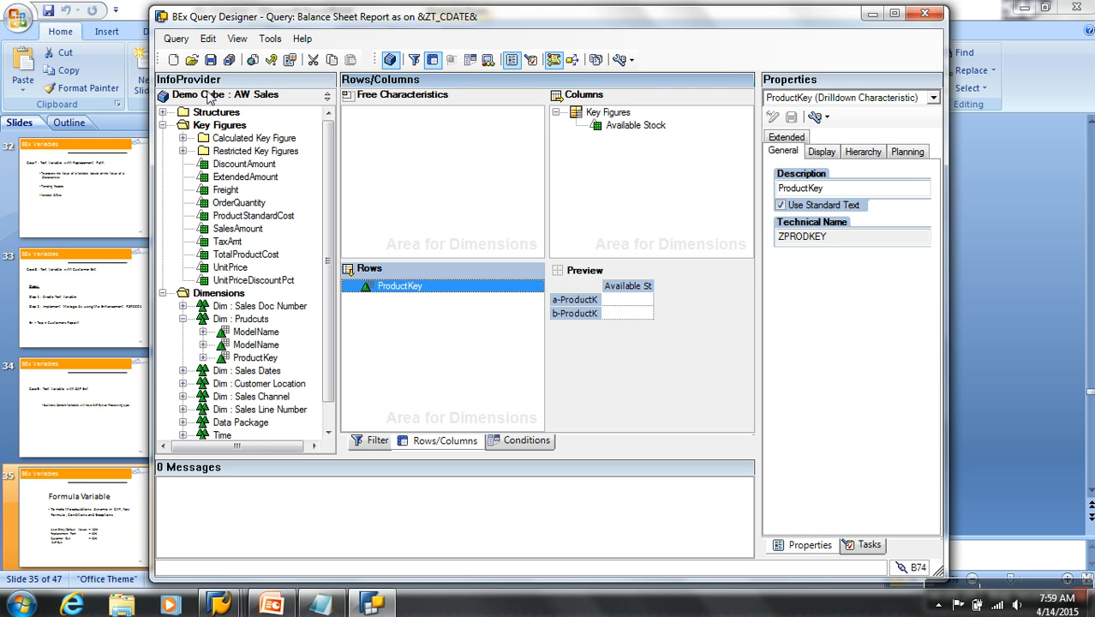
pyautogui.click(210, 59)
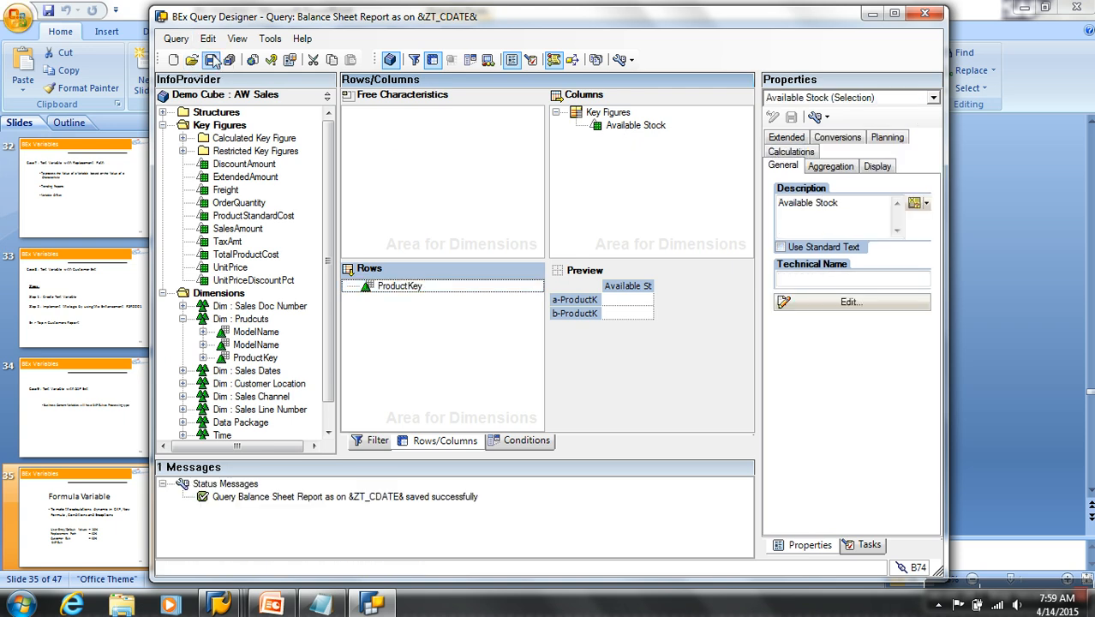
# Step: Switch to SAP GUI and rerun the query to view Available Stock per ProductKey
pyautogui.moveTo(319, 606)
pyautogui.click(320, 549)
pyautogui.click(215, 33)
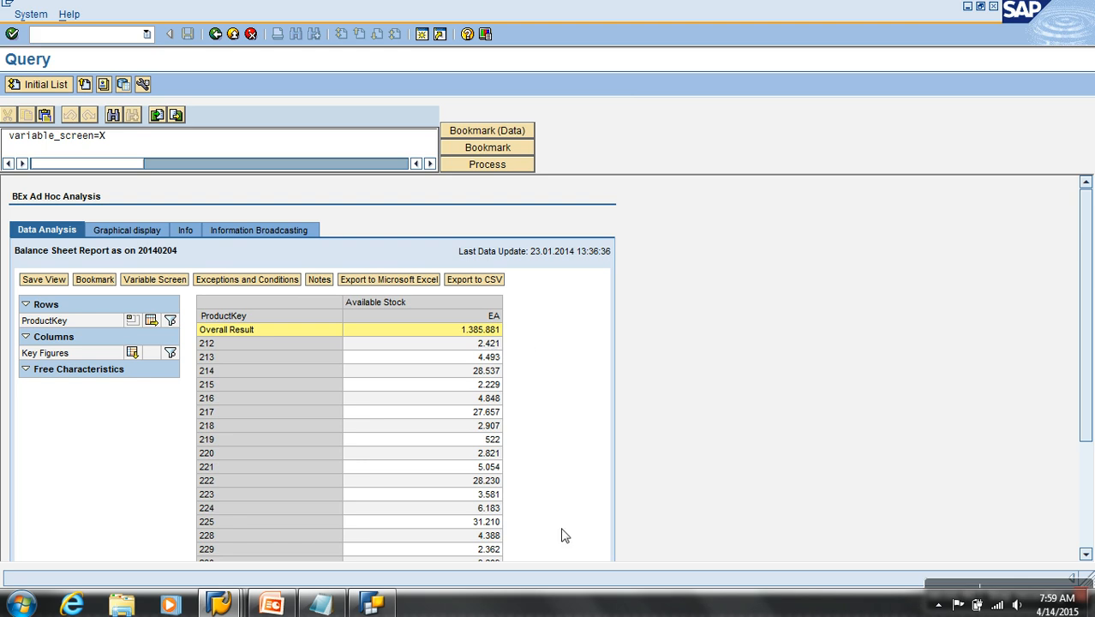
# Step: Return to BEx Query Designer and add the Safety Stock attribute of ProductKey beneath ProductKey in the rows
pyautogui.click(371, 605)
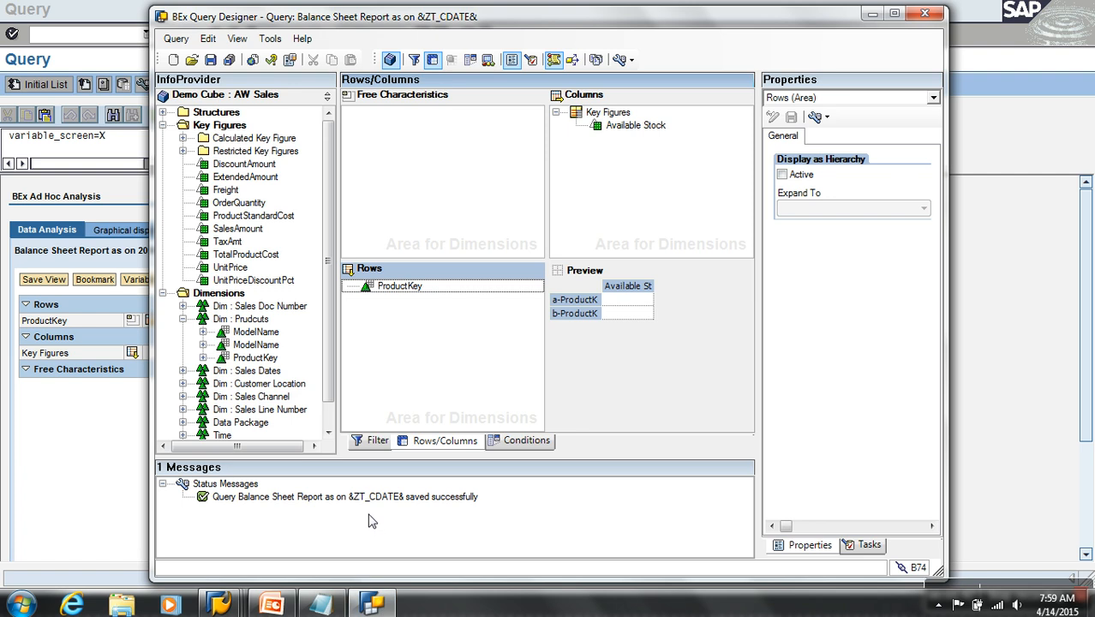
pyautogui.click(203, 358)
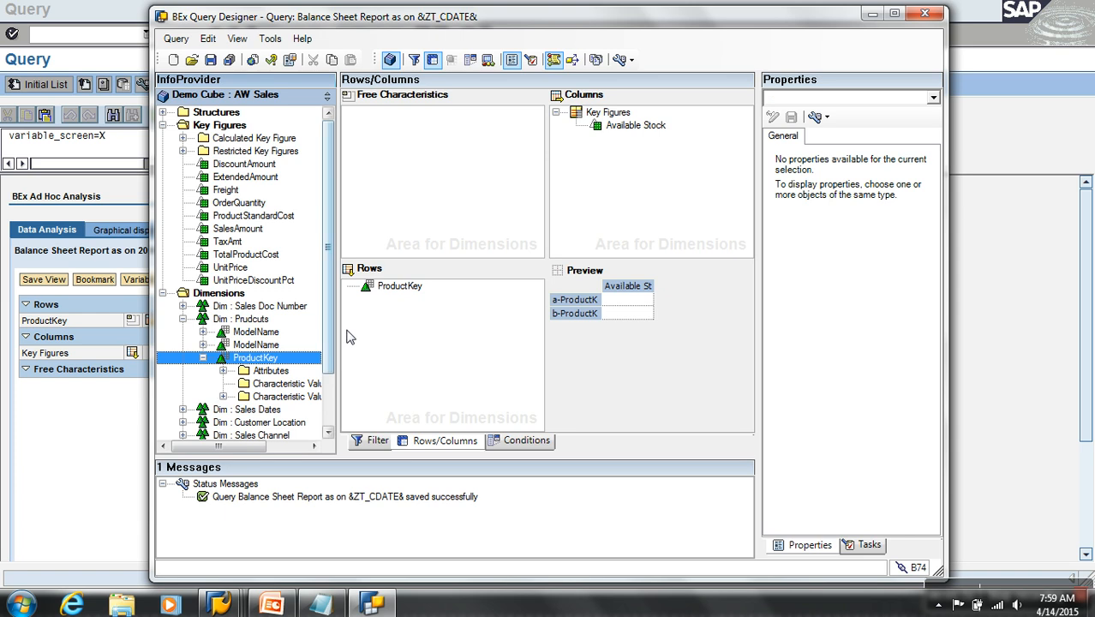
pyautogui.click(222, 371)
pyautogui.moveTo(327, 281); pyautogui.dragTo(328, 326)
pyautogui.moveTo(247, 447); pyautogui.dragTo(275, 447)
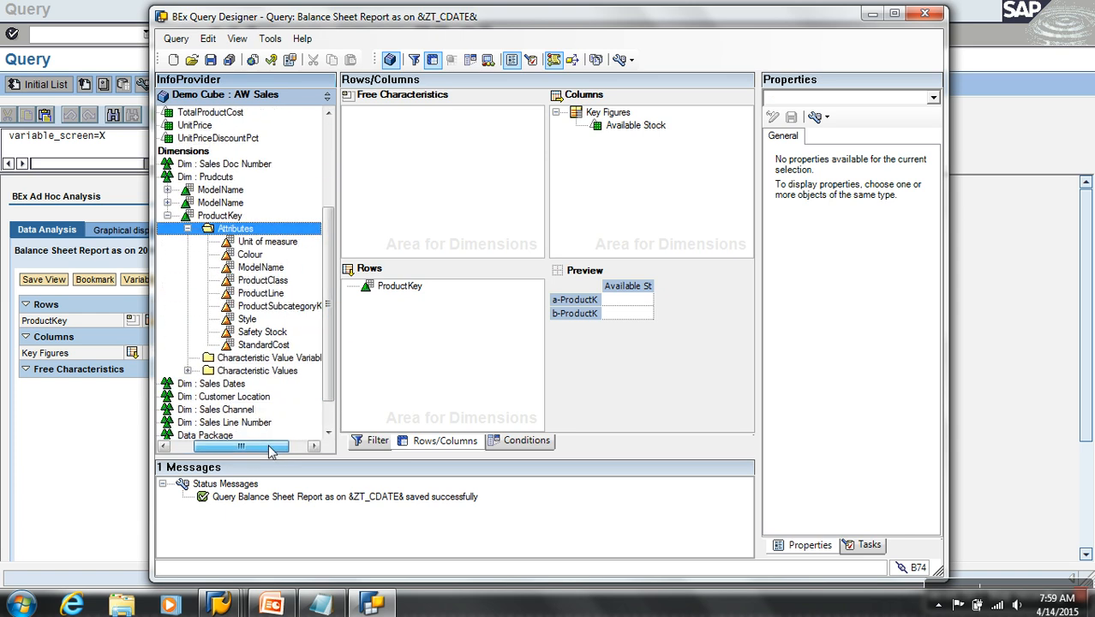
pyautogui.click(260, 335)
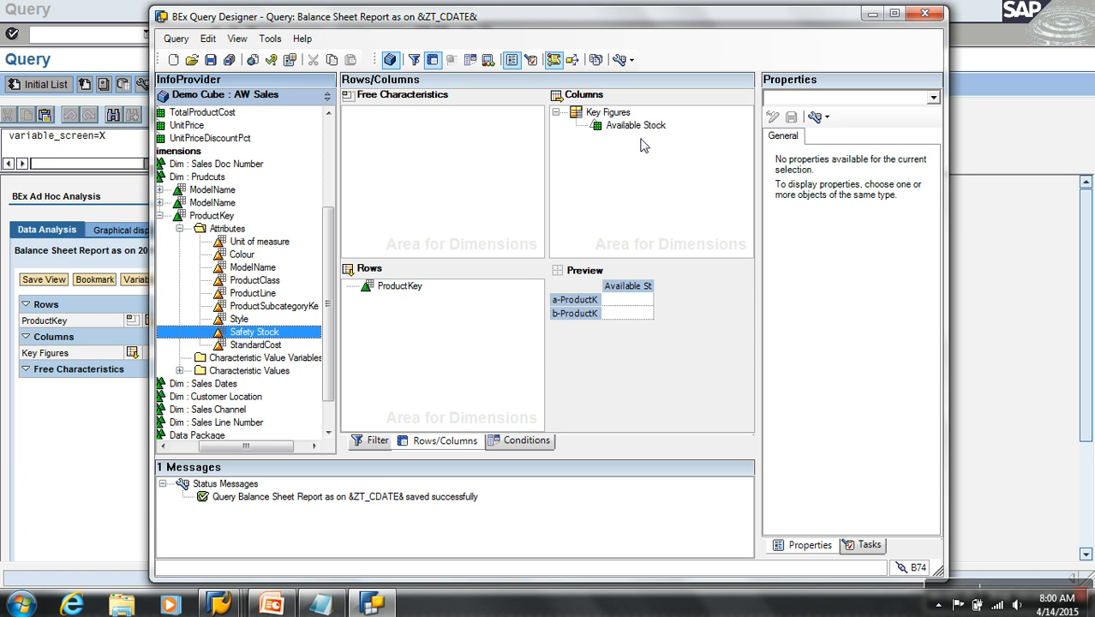
pyautogui.moveTo(261, 336); pyautogui.dragTo(624, 118)
pyautogui.moveTo(244, 336); pyautogui.dragTo(404, 305)
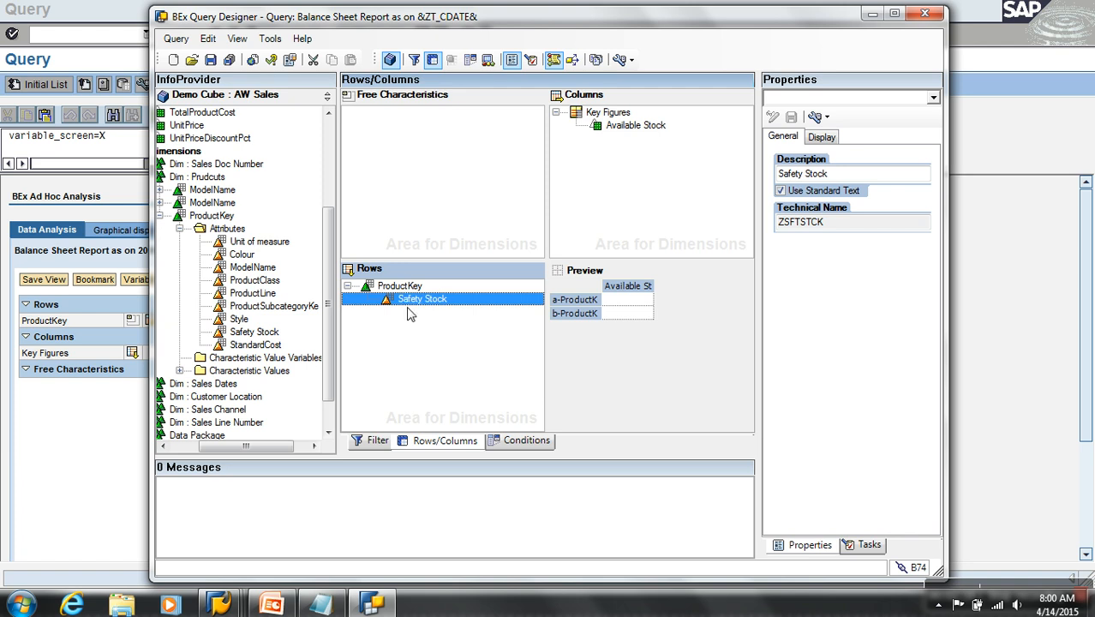
# Step: Save the query with the added attribute and rerun it in SAP GUI
pyautogui.click(211, 60)
pyautogui.click(215, 35)
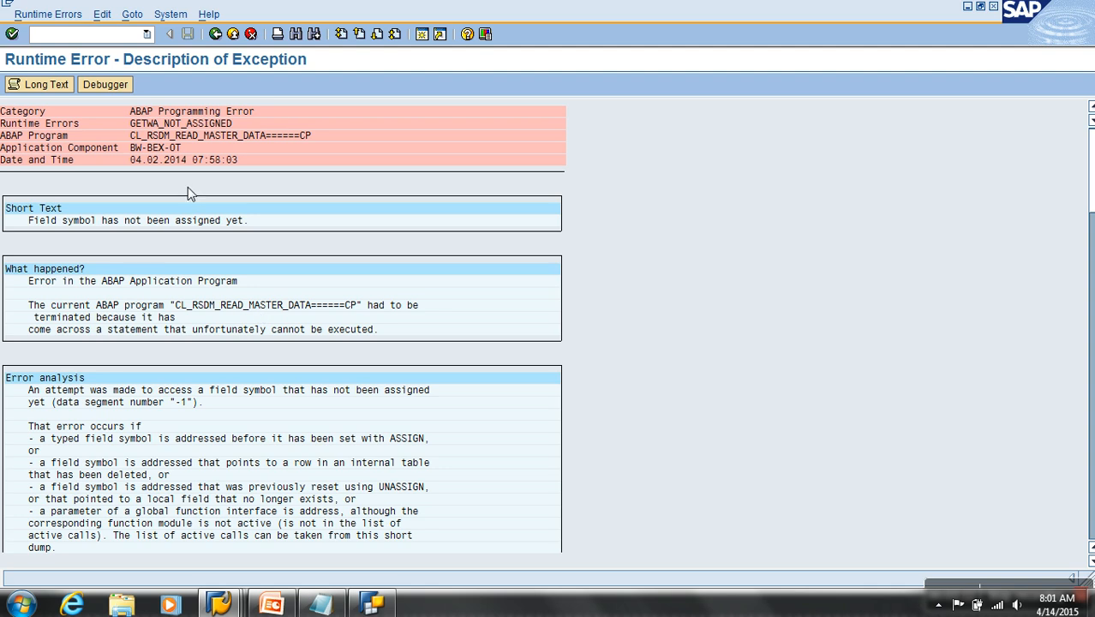
# Step: Open the Data Warehousing Workbench using the transaction code /nrsa1
pyautogui.click(107, 38)
pyautogui.write('/nrsa1')
pyautogui.press('Return')
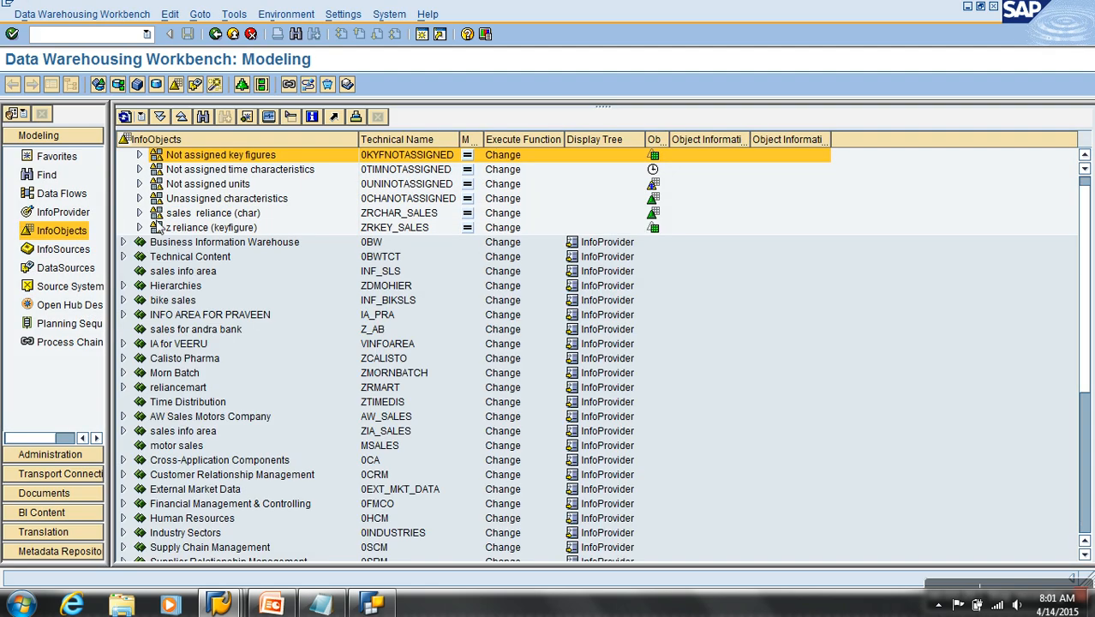
# Step: In the workbench favorites, expand Master Data Objects under AW Sales Motors Company
pyautogui.click(68, 158)
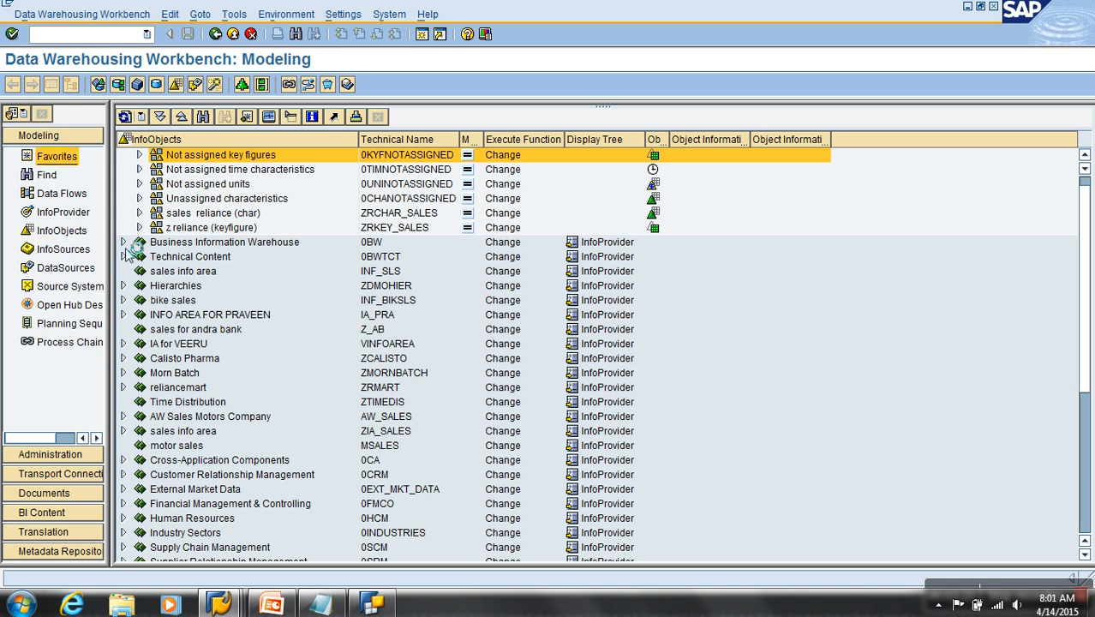
pyautogui.click(123, 198)
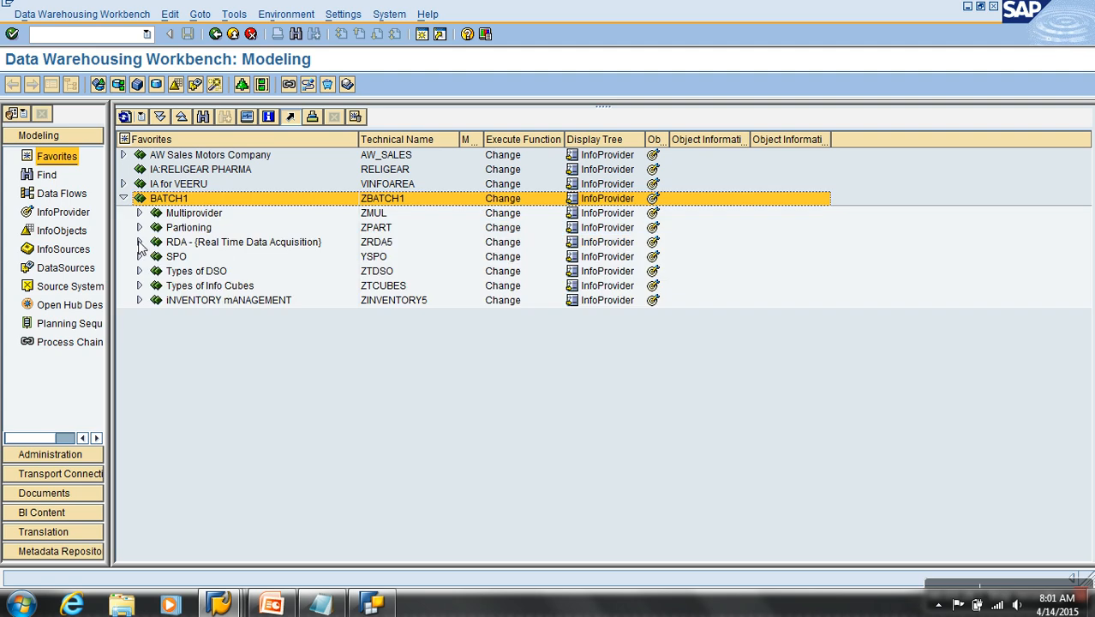
pyautogui.click(123, 198)
pyautogui.click(123, 155)
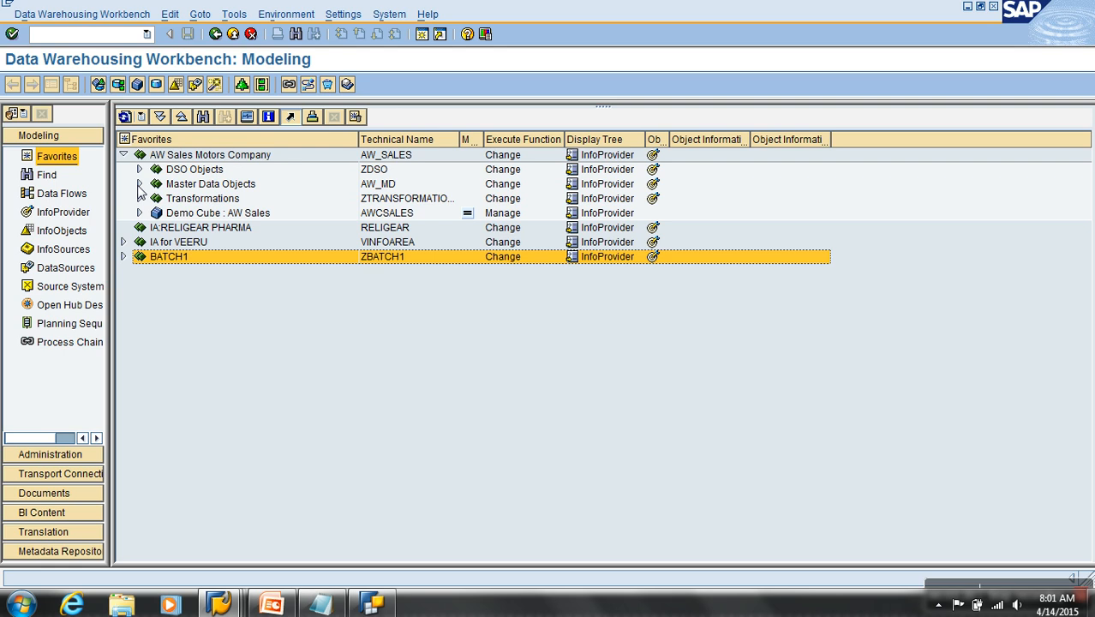
pyautogui.click(139, 183)
# Step: Open master data maintenance for ProductKey and list its records without any selection restrictions
pyautogui.rightClick(214, 271)
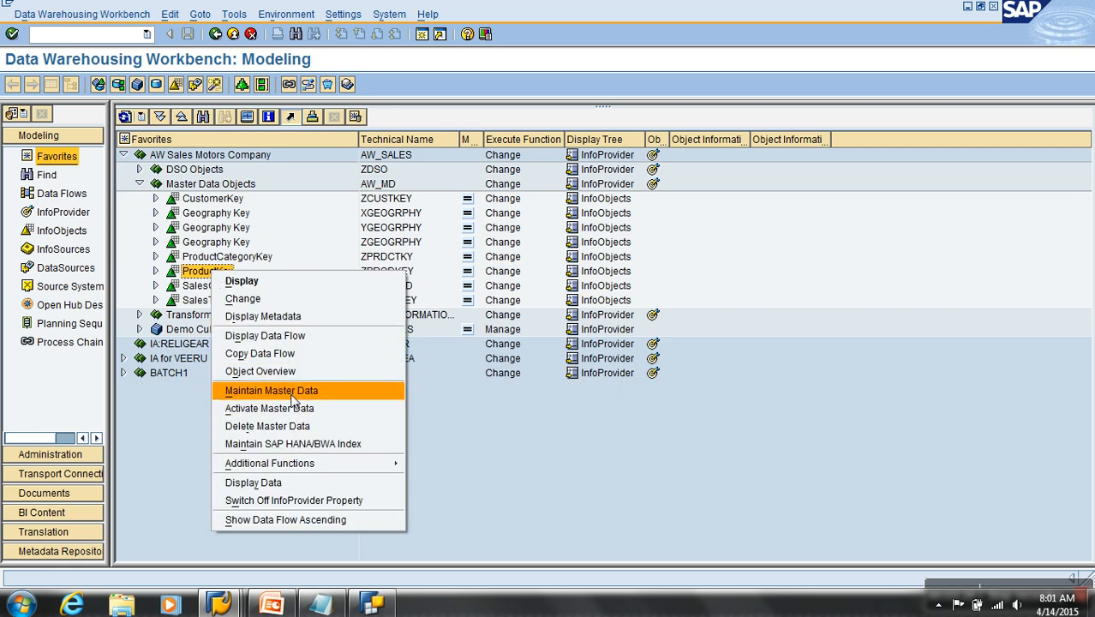
pyautogui.click(290, 390)
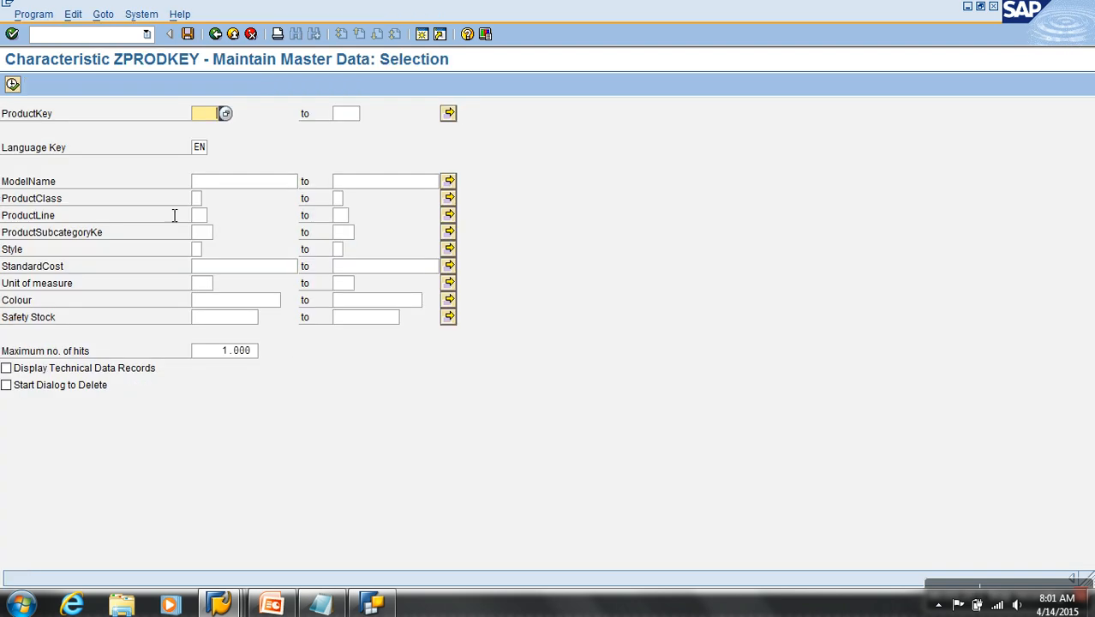
pyautogui.click(12, 86)
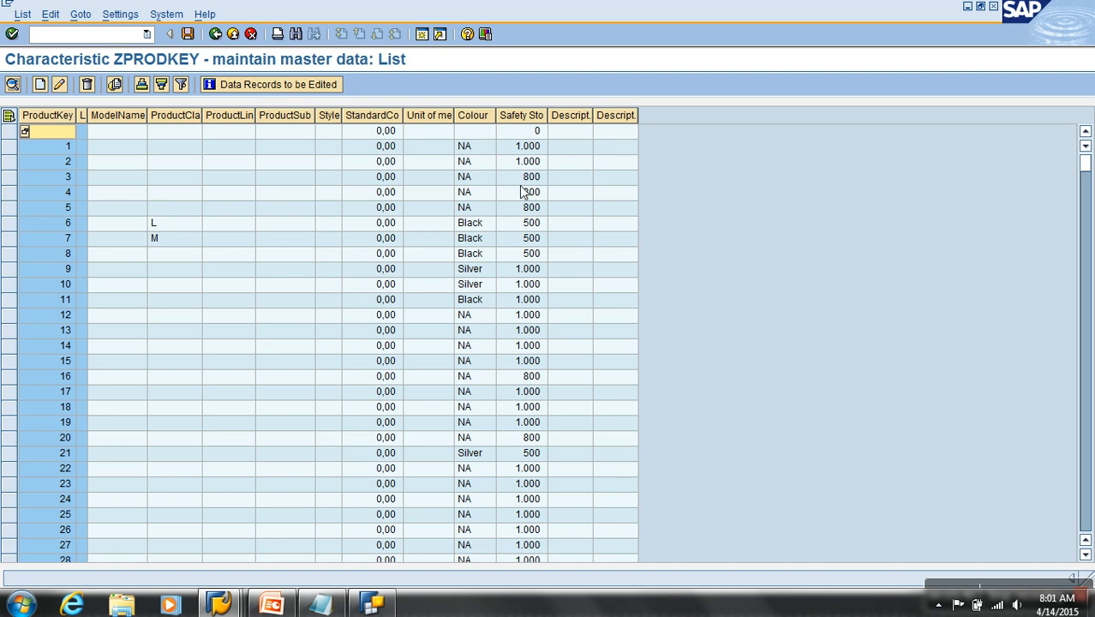
# Step: Restrict the ProductKey master data list to product 212 and check its Safety Stock value
pyautogui.click(526, 148)
pyautogui.click(530, 239)
pyautogui.click(214, 38)
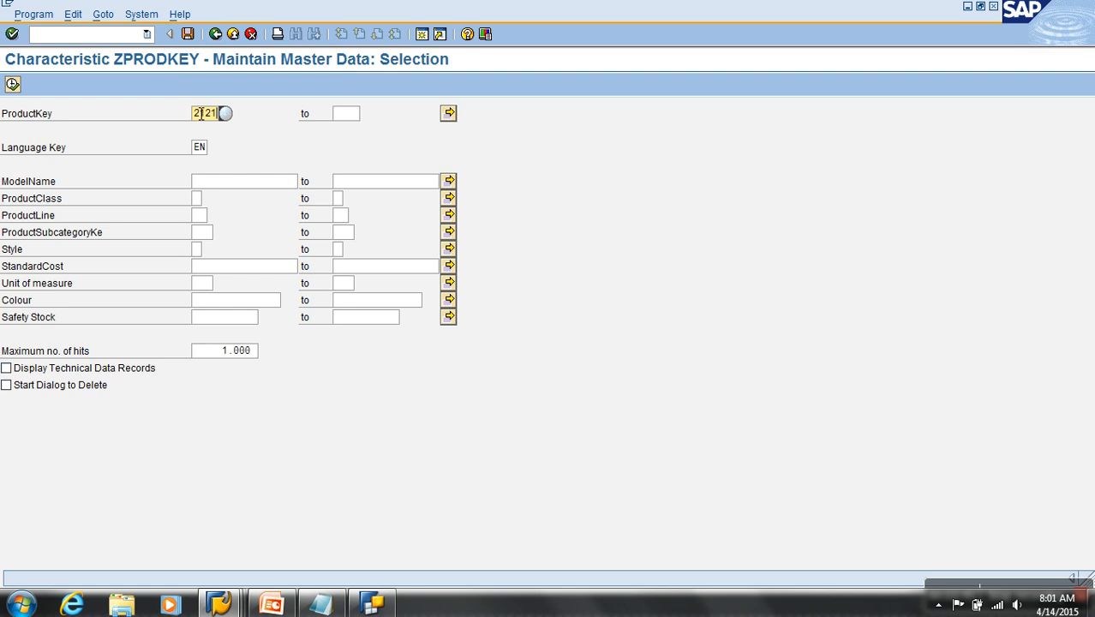
pyautogui.press('BackSpace')
pyautogui.press('F8')
pyautogui.click(518, 131)
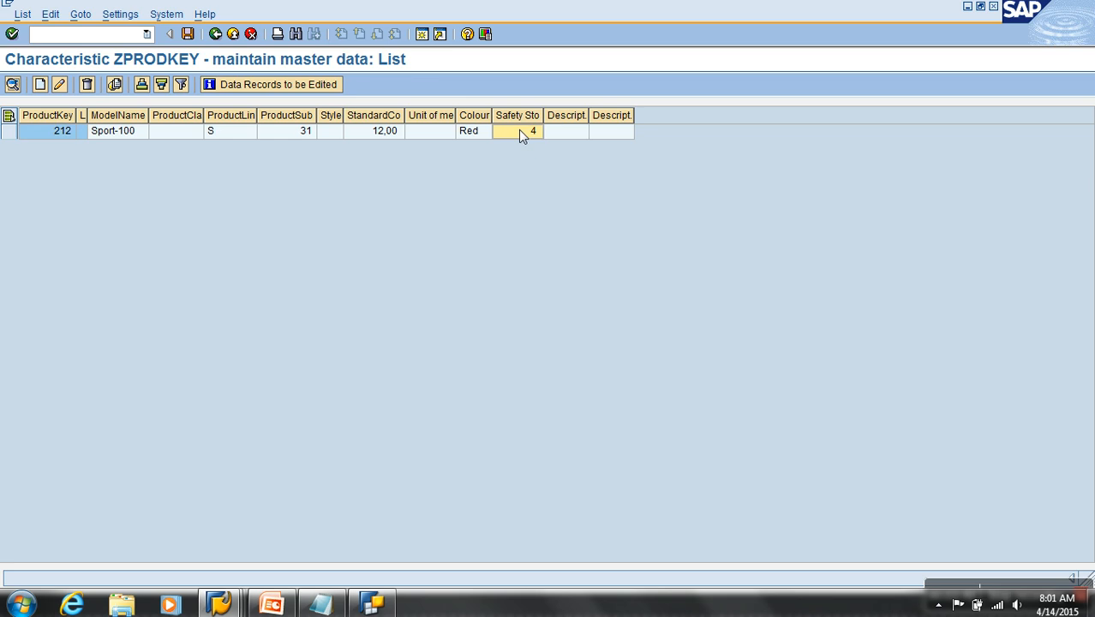
# Step: Return to the workbench, display the ProductKey characteristic and examine the Safety Stock entry among its attributes
pyautogui.click(215, 34)
pyautogui.click(215, 33)
pyautogui.doubleClick(208, 273)
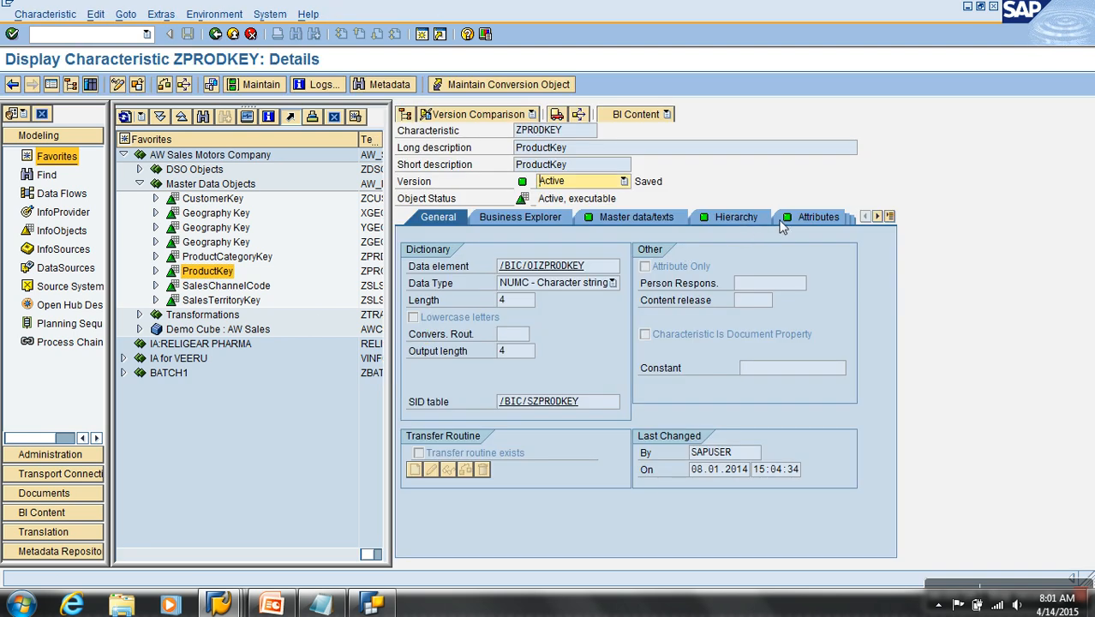
pyautogui.click(801, 217)
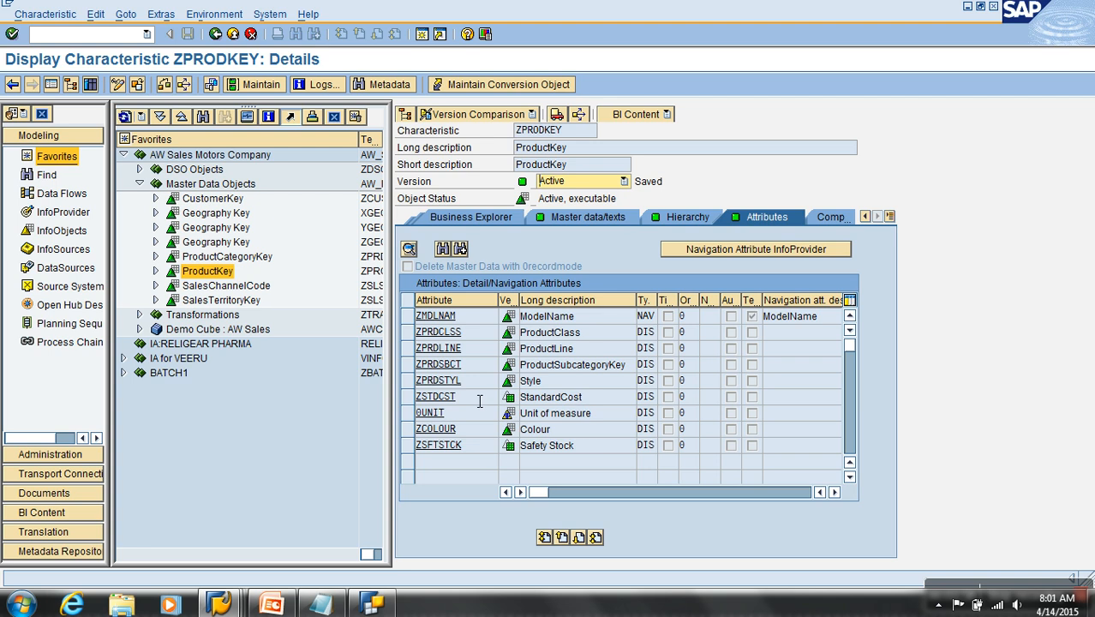
pyautogui.click(484, 441)
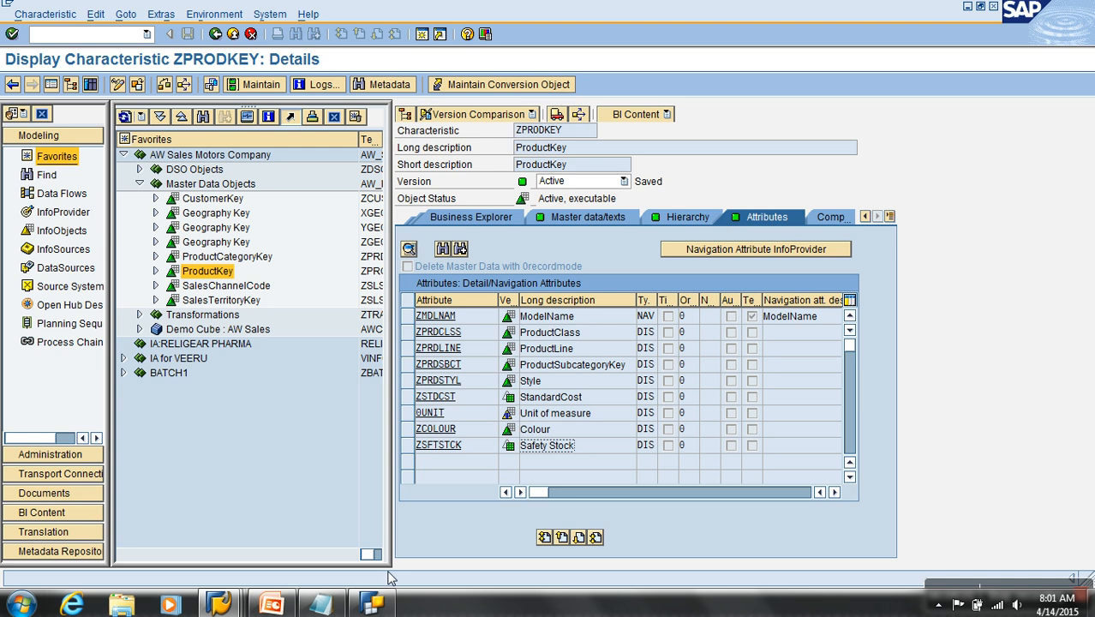
# Step: Switch to BEx Query Designer and restrict ProductKey in the filter's default values to the single values 212, 213 and 214
pyautogui.click(377, 604)
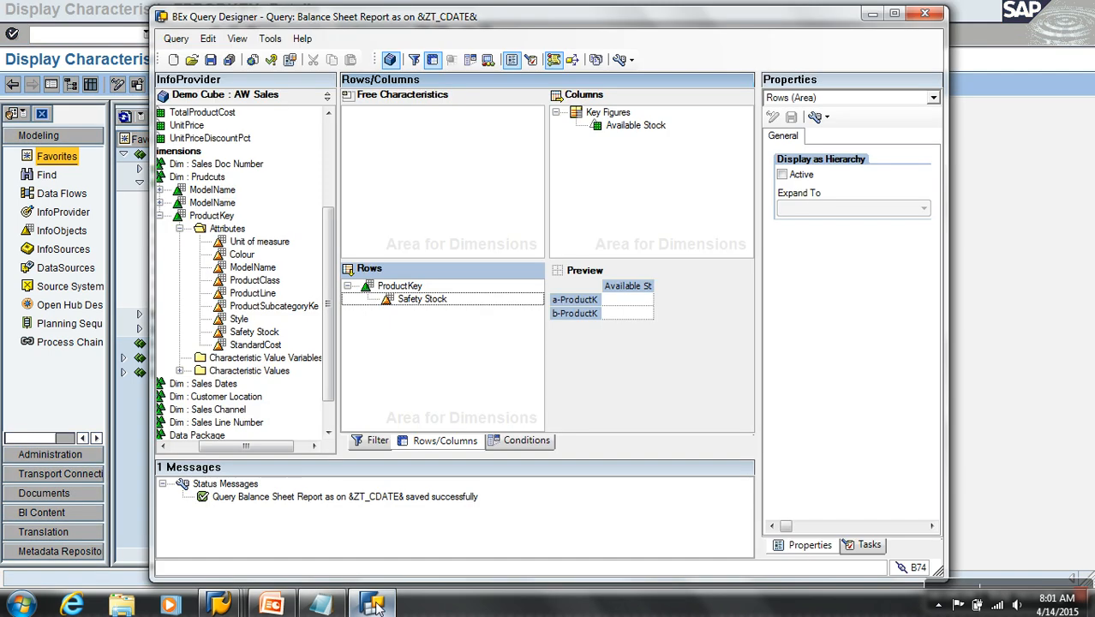
pyautogui.rightClick(399, 286)
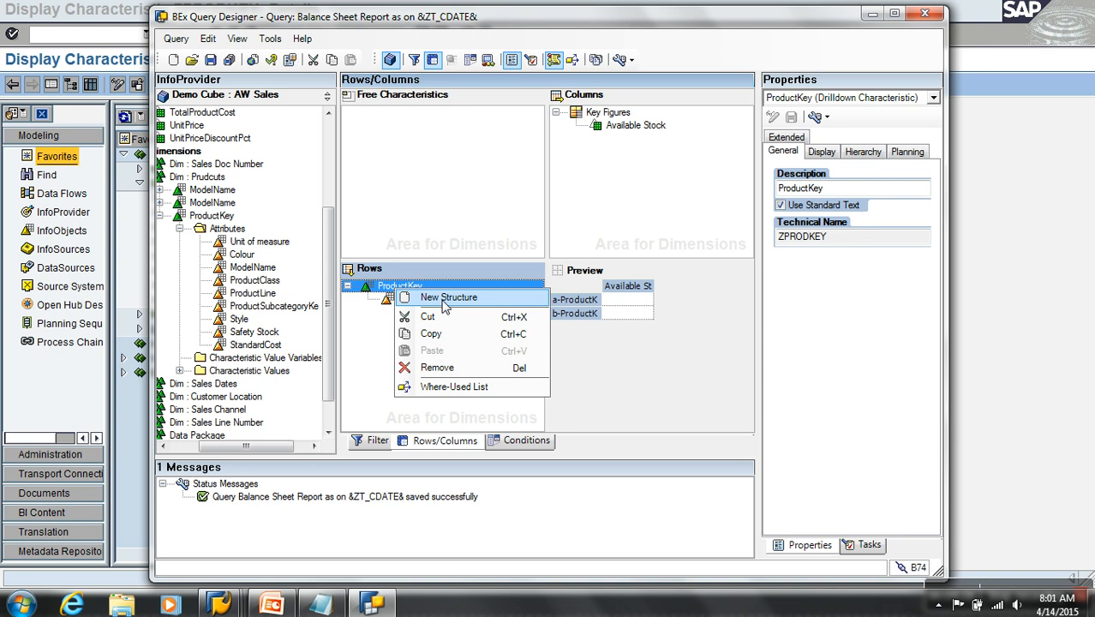
pyautogui.click(368, 441)
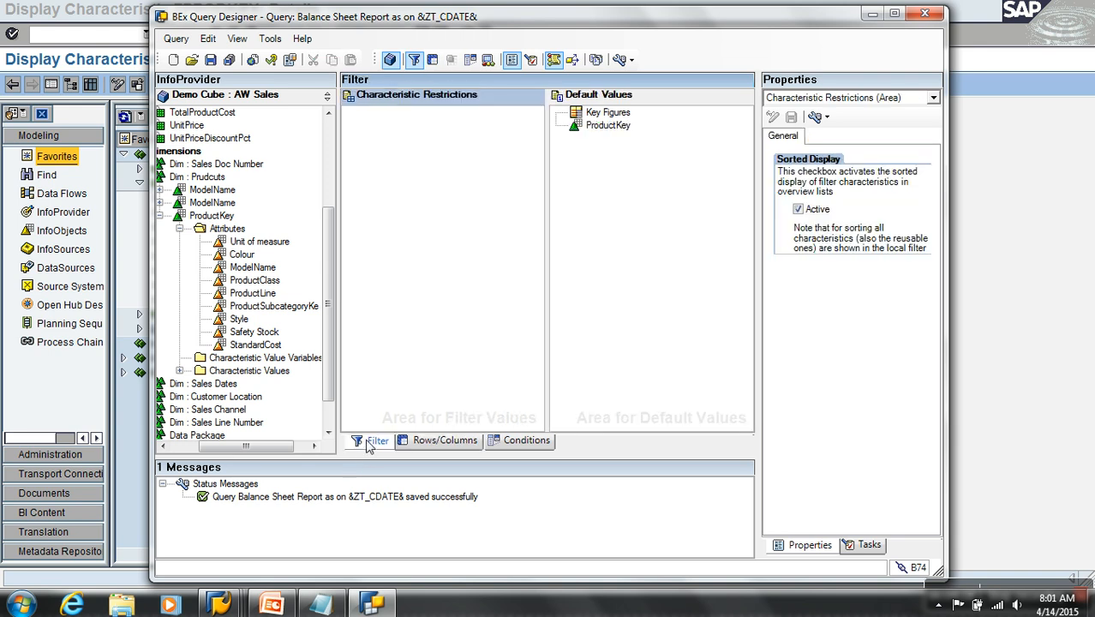
pyautogui.rightClick(614, 126)
pyautogui.click(653, 134)
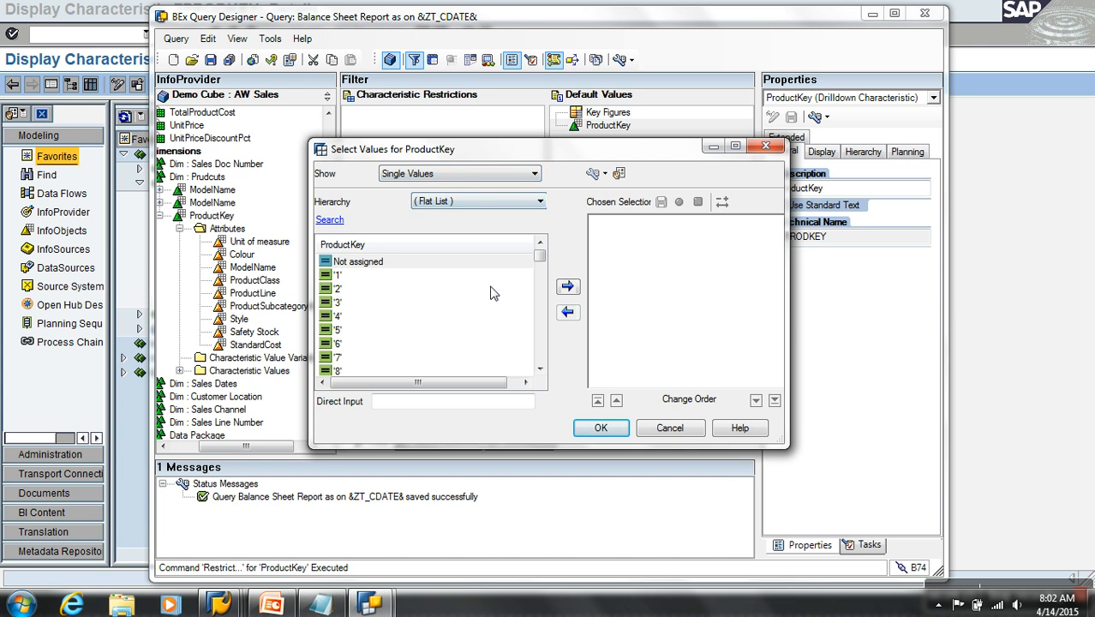
pyautogui.click(454, 404)
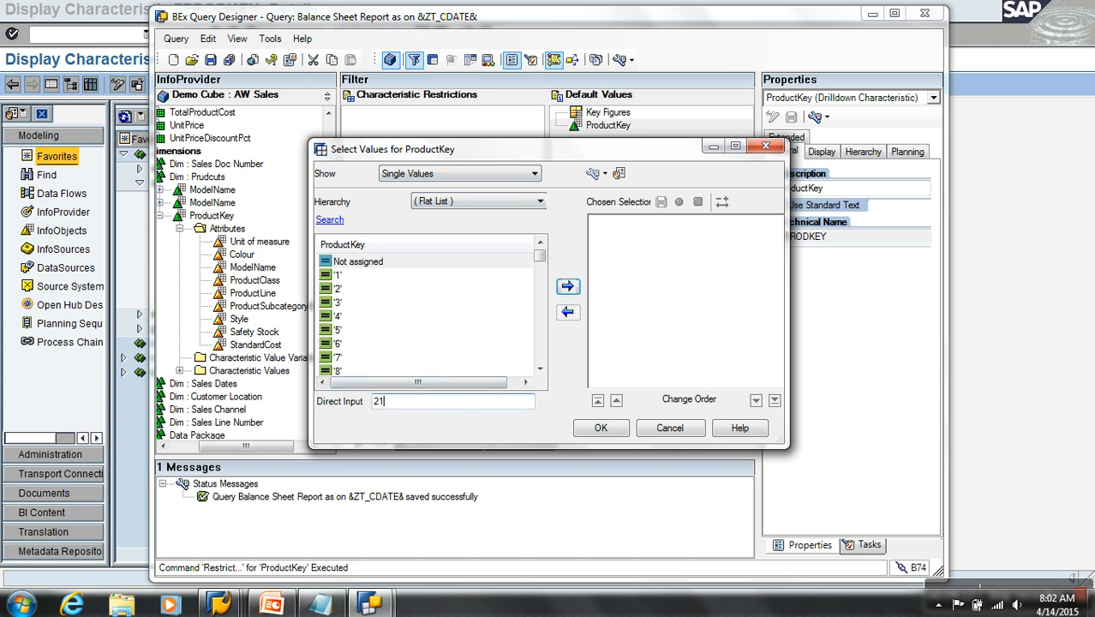
pyautogui.write('212')
pyautogui.press('Return')
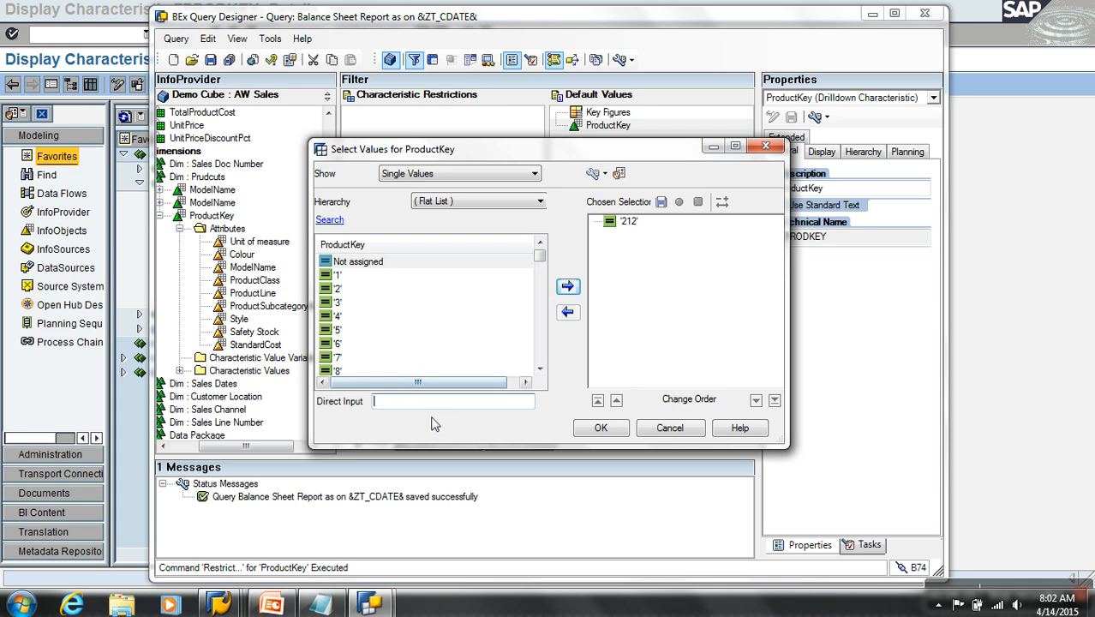
pyautogui.write('213')
pyautogui.click(567, 286)
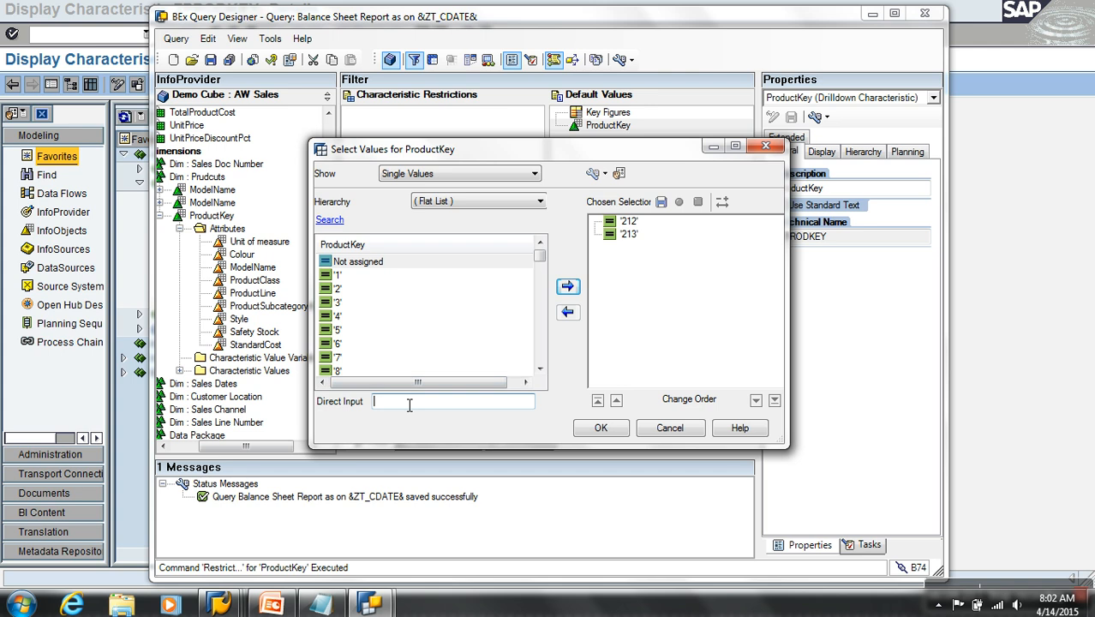
pyautogui.write('214')
pyautogui.click(567, 286)
pyautogui.click(601, 428)
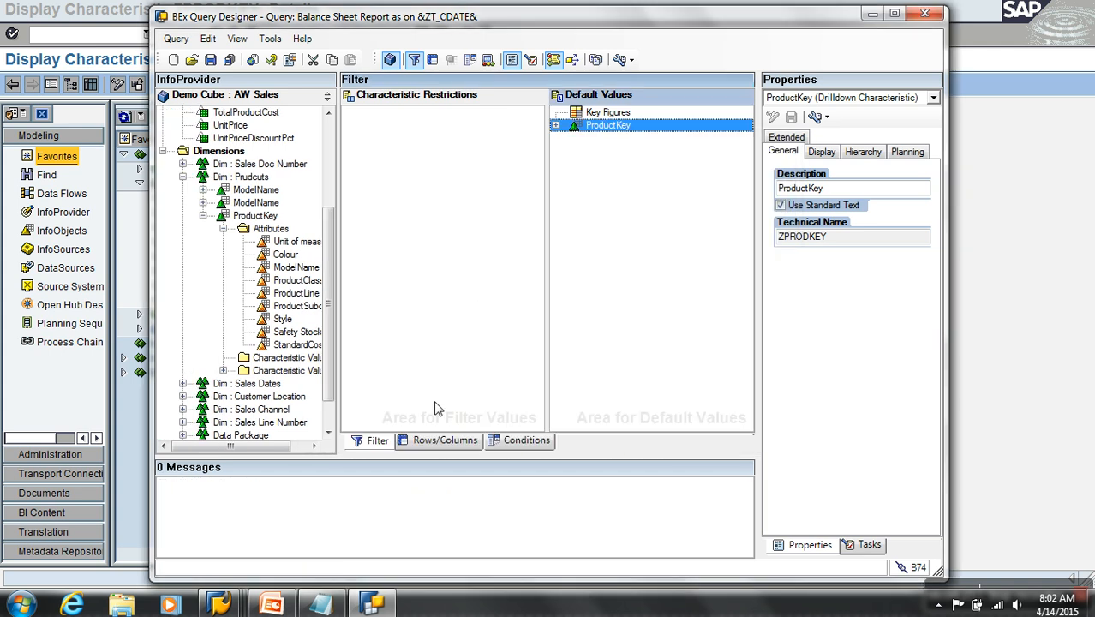
# Step: Save the restricted query and run it in SAP GUI using the transaction code /nrsrt
pyautogui.click(425, 439)
pyautogui.click(209, 60)
pyautogui.click(521, 440)
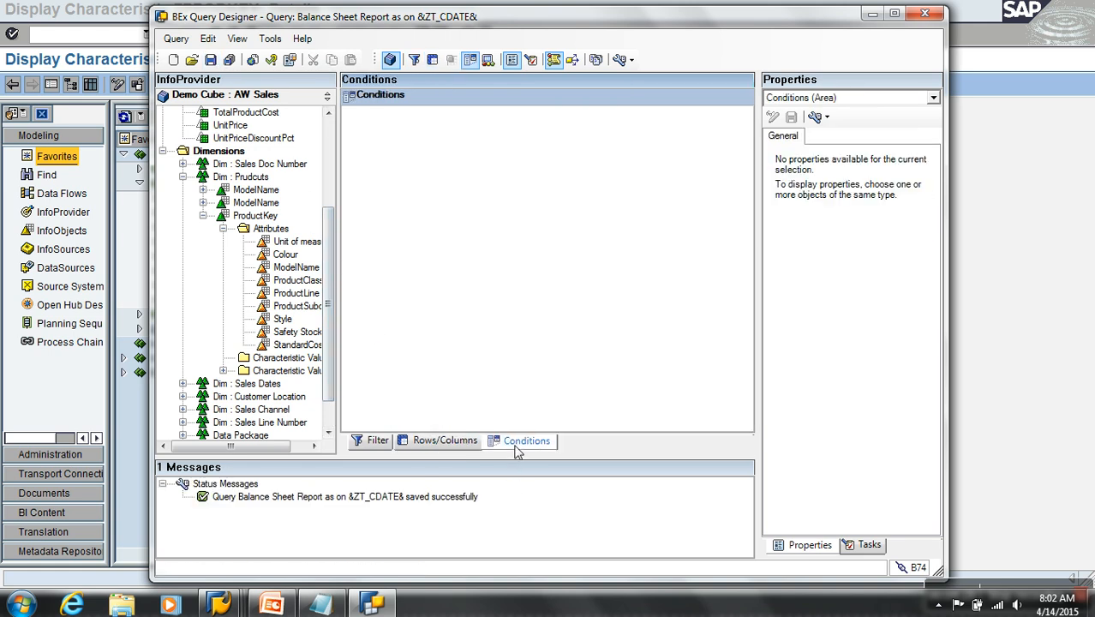
pyautogui.moveTo(265, 605)
pyautogui.click(441, 549)
pyautogui.click(100, 38)
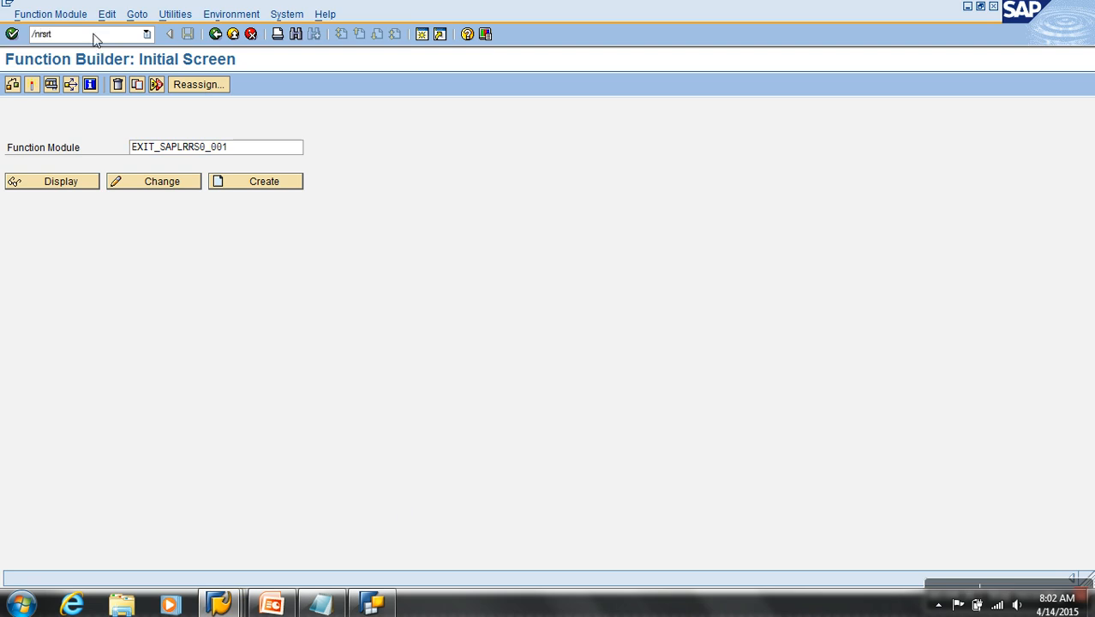
pyautogui.press('Return')
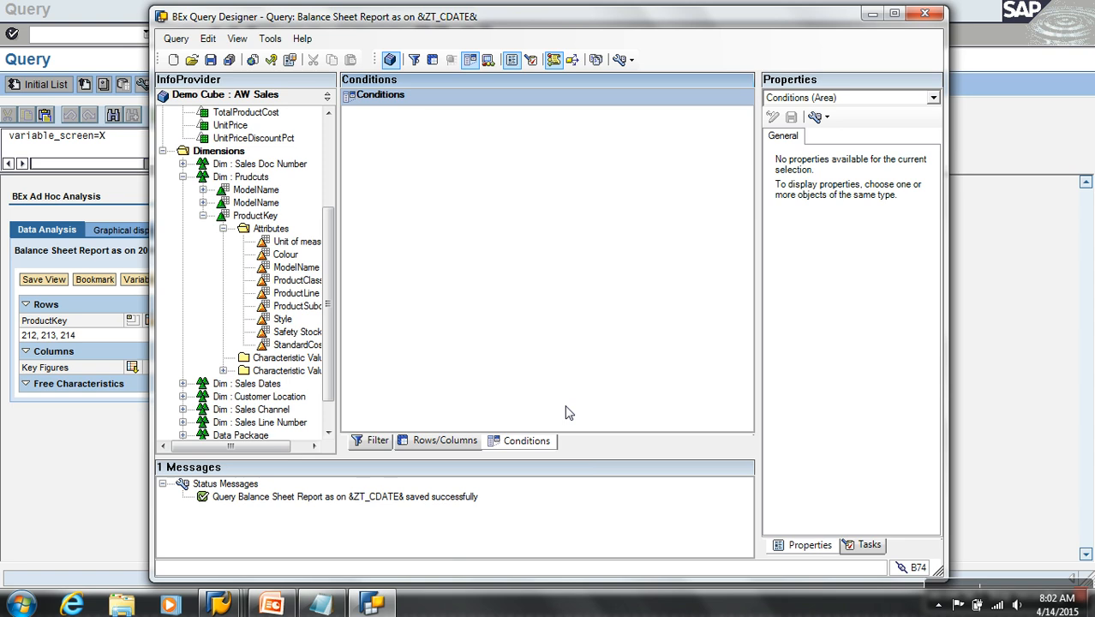
# Step: In BEx Query Designer, set the number of decimal places of Available Stock to 0 and save the query
pyautogui.click(458, 441)
pyautogui.click(623, 128)
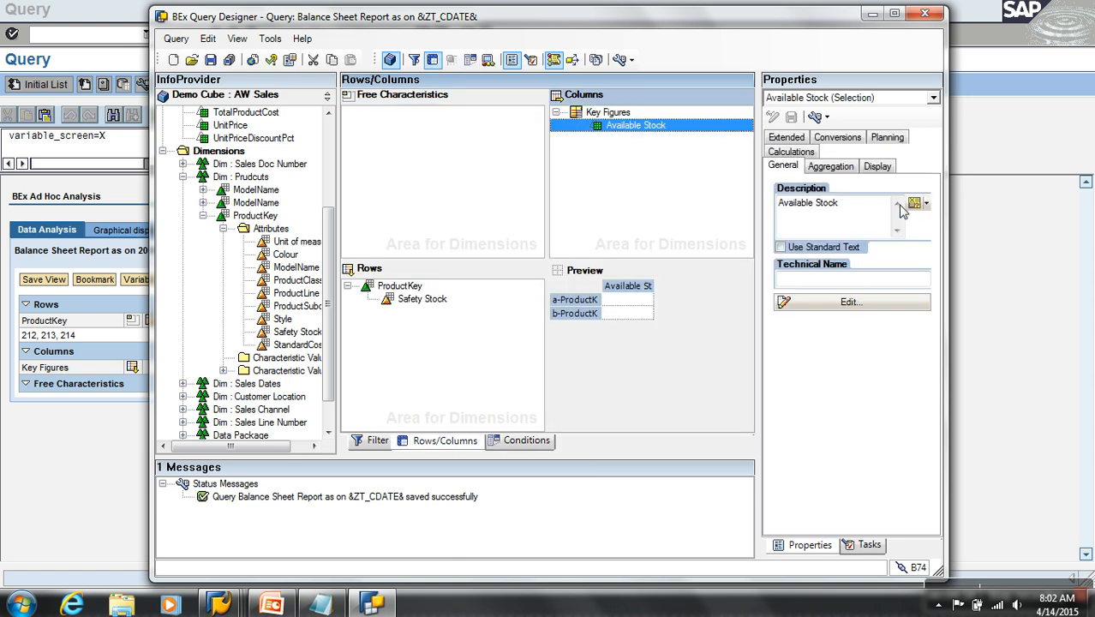
pyautogui.click(875, 167)
pyautogui.click(865, 329)
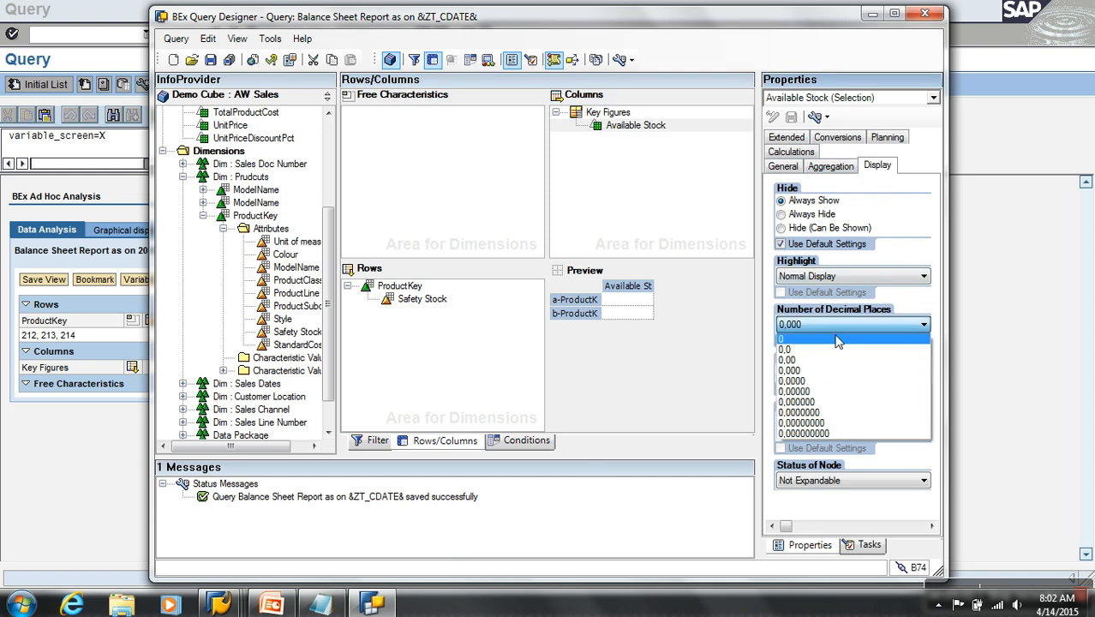
pyautogui.click(818, 342)
pyautogui.click(214, 60)
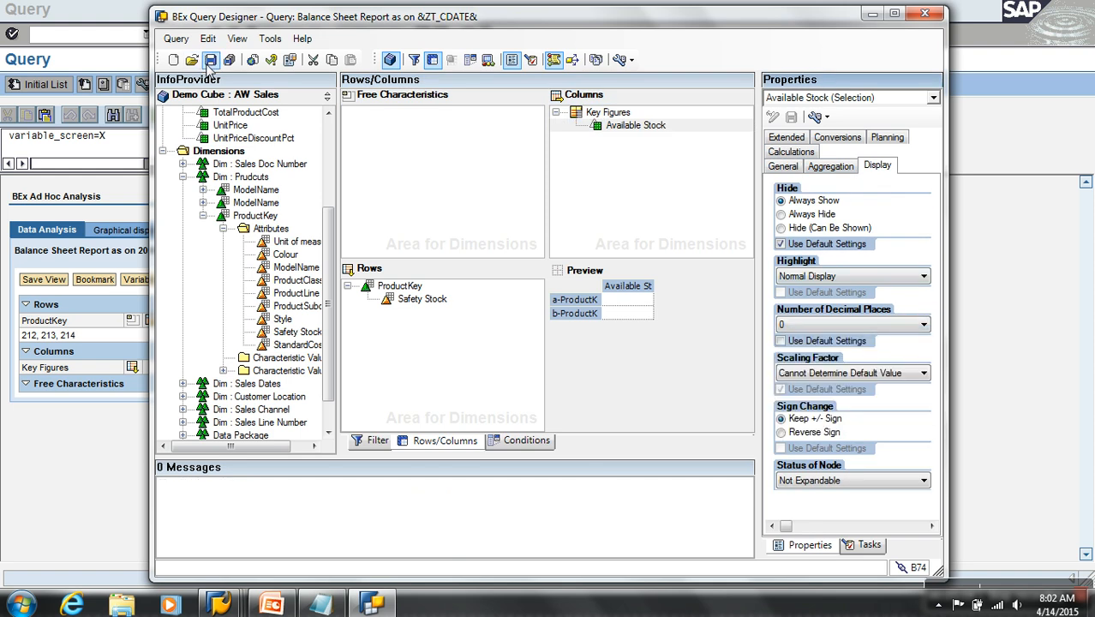
# Step: Rerun the query in SAP GUI and compare Available Stock with Safety Stock for each ProductKey
pyautogui.click(97, 405)
pyautogui.click(215, 35)
pyautogui.click(45, 121)
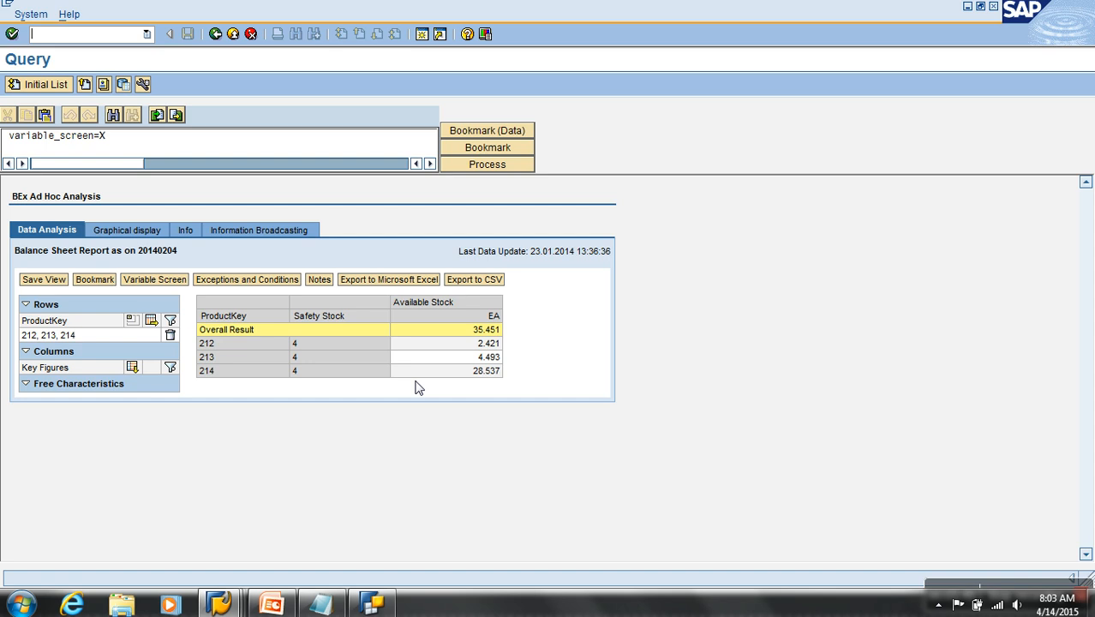
# Step: In BEx Query Designer, add a new formula under Key Figures and describe it as Check Safety Levels
pyautogui.click(370, 604)
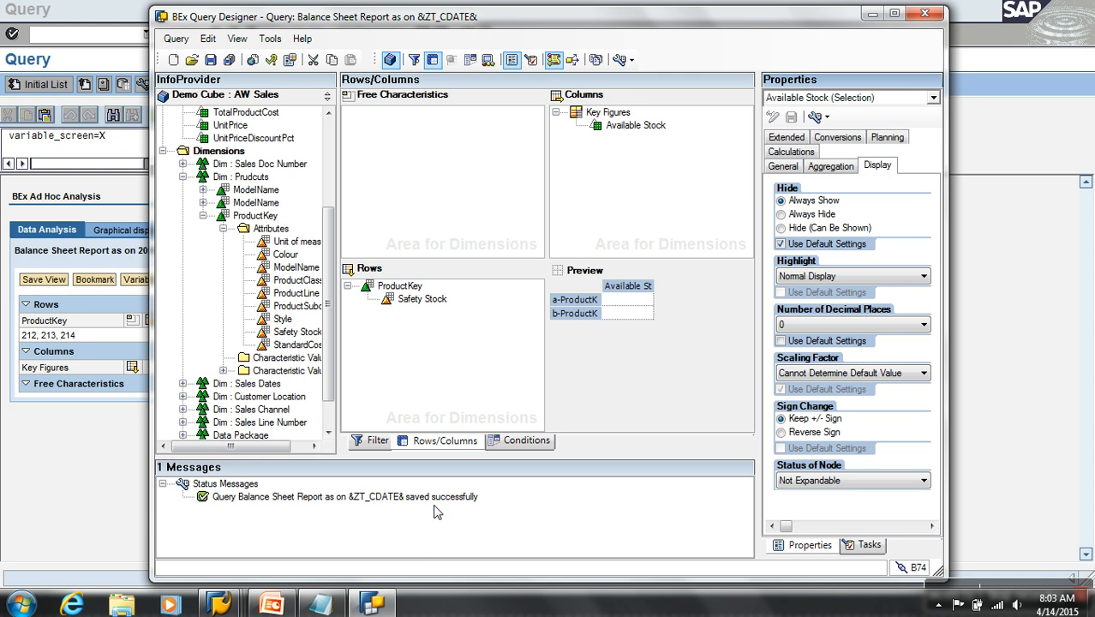
pyautogui.rightClick(607, 114)
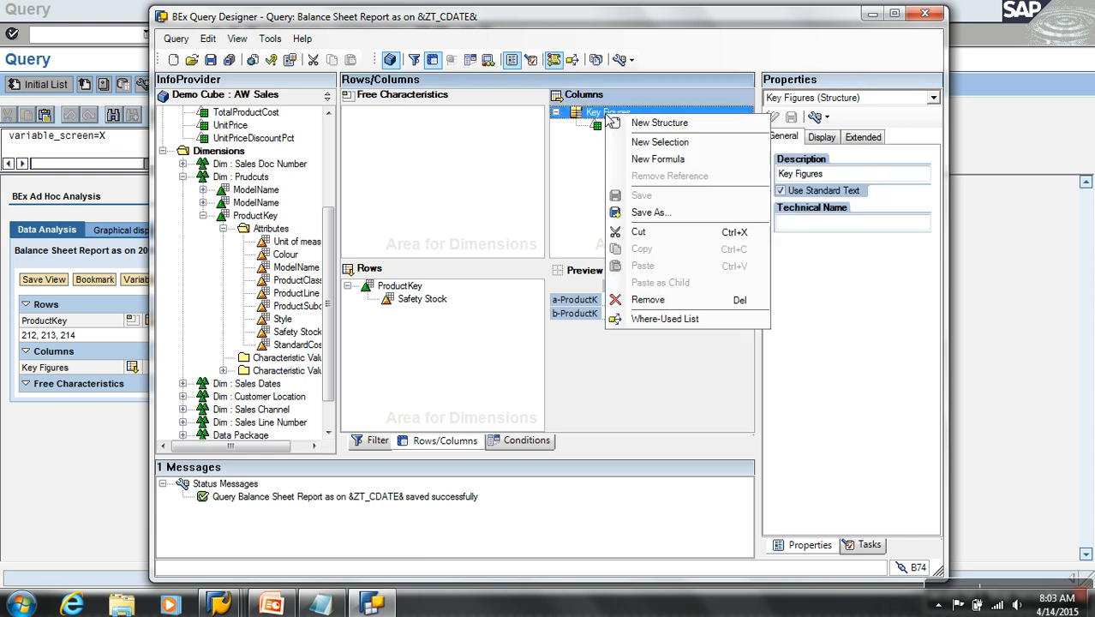
pyautogui.click(655, 159)
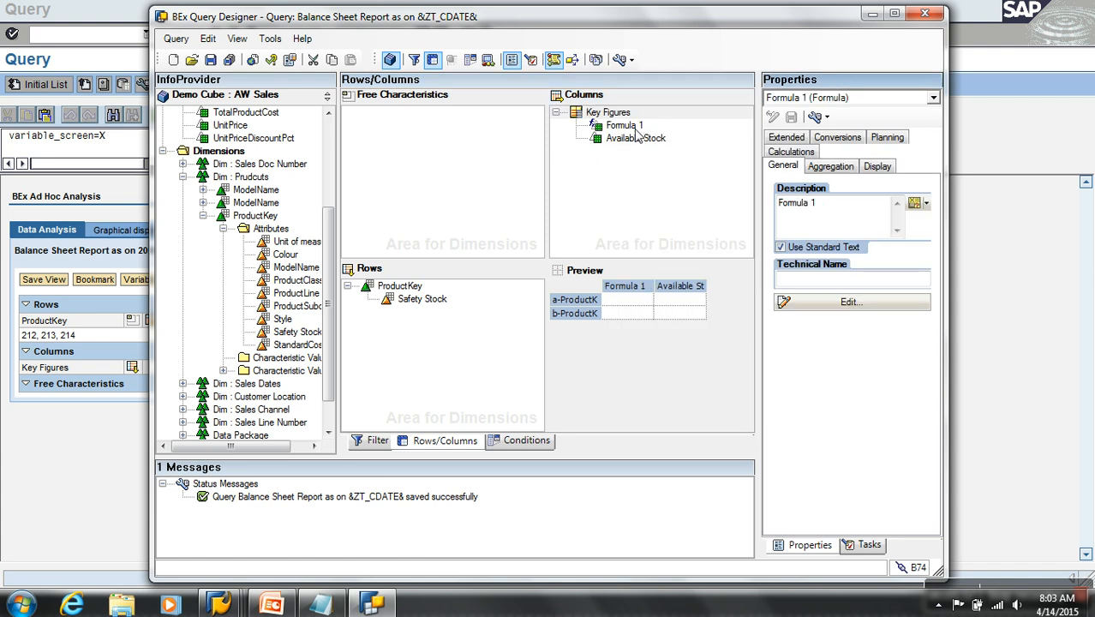
pyautogui.rightClick(633, 126)
pyautogui.click(668, 136)
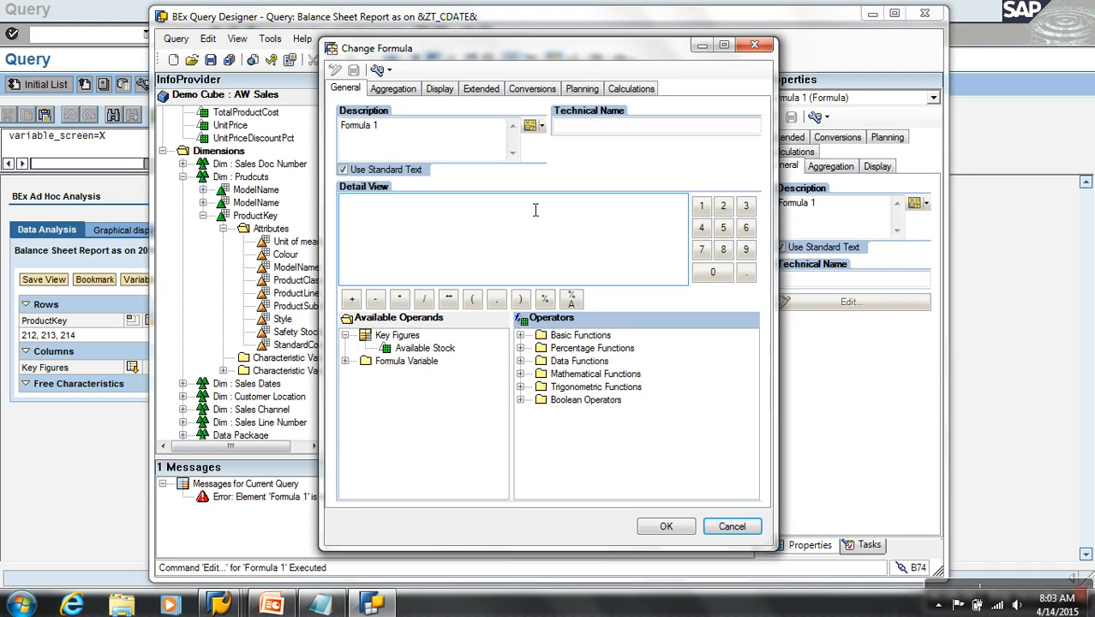
pyautogui.moveTo(409, 139); pyautogui.dragTo(250, 134)
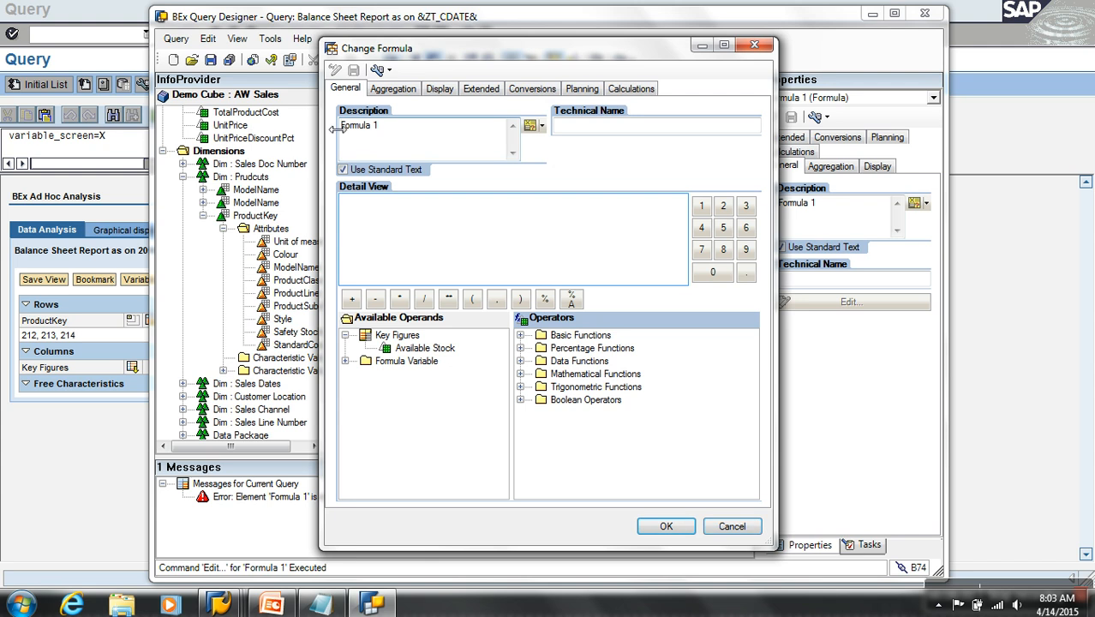
pyautogui.moveTo(409, 135); pyautogui.dragTo(272, 128)
pyautogui.write('Check Safety Levels')
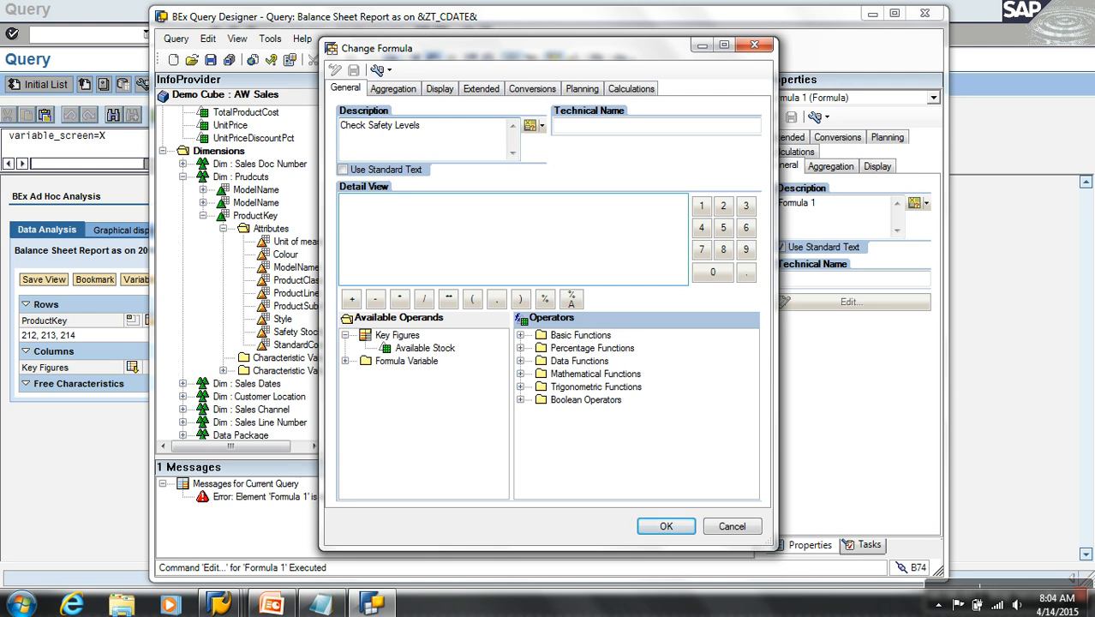
# Step: Build the start of the formula as NODIM( 'Available Stock' ) > using the value-without-dimension function and the greater-than operator
pyautogui.click(404, 228)
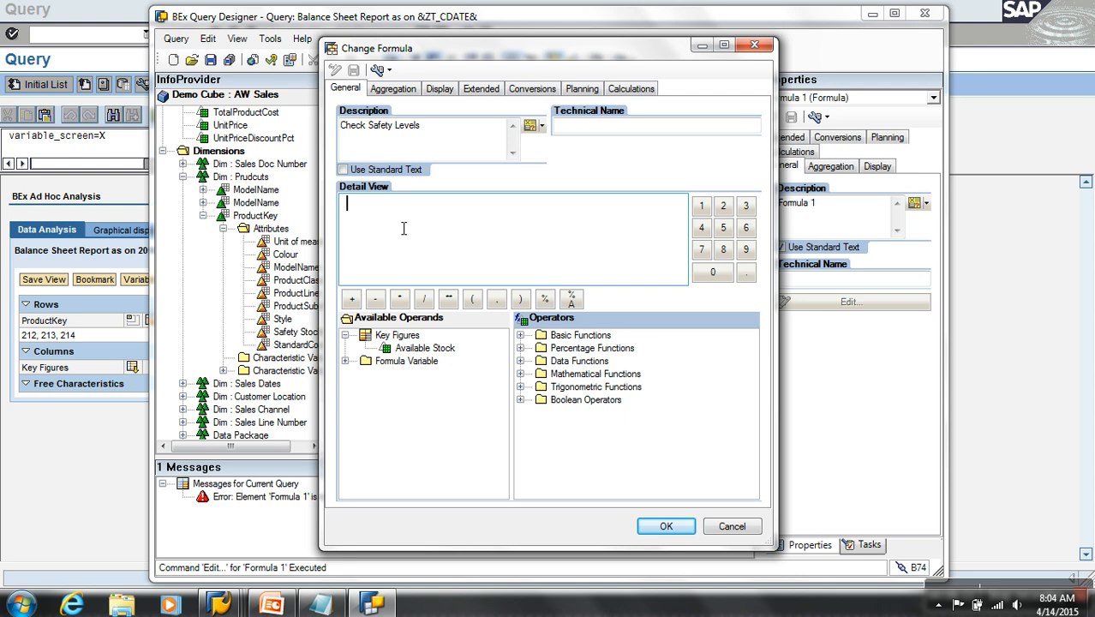
pyautogui.click(520, 360)
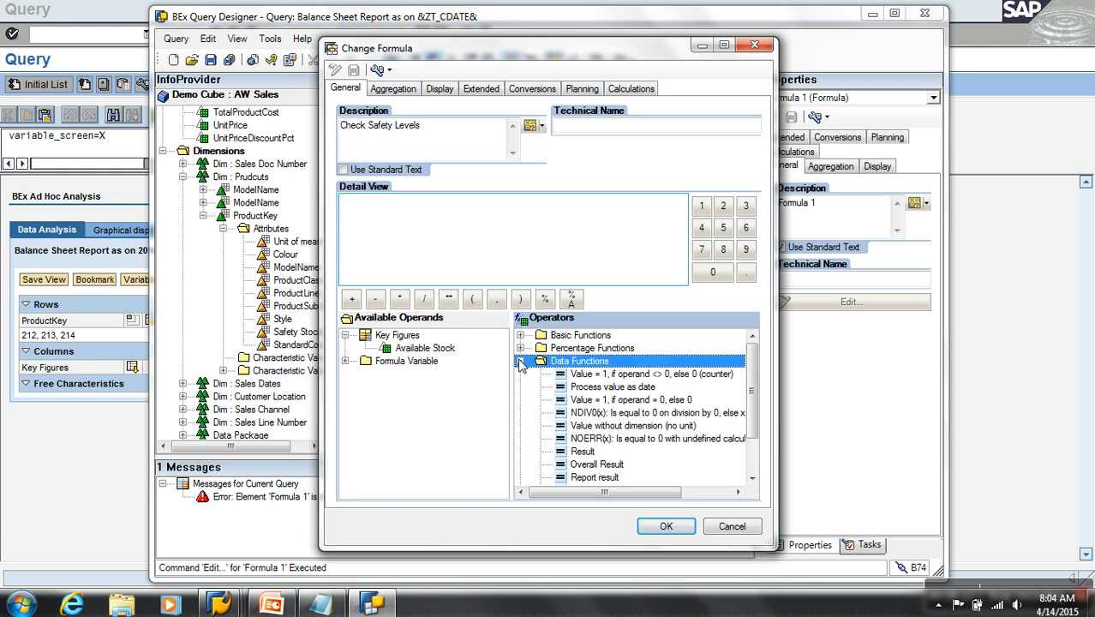
pyautogui.doubleClick(608, 426)
pyautogui.doubleClick(425, 348)
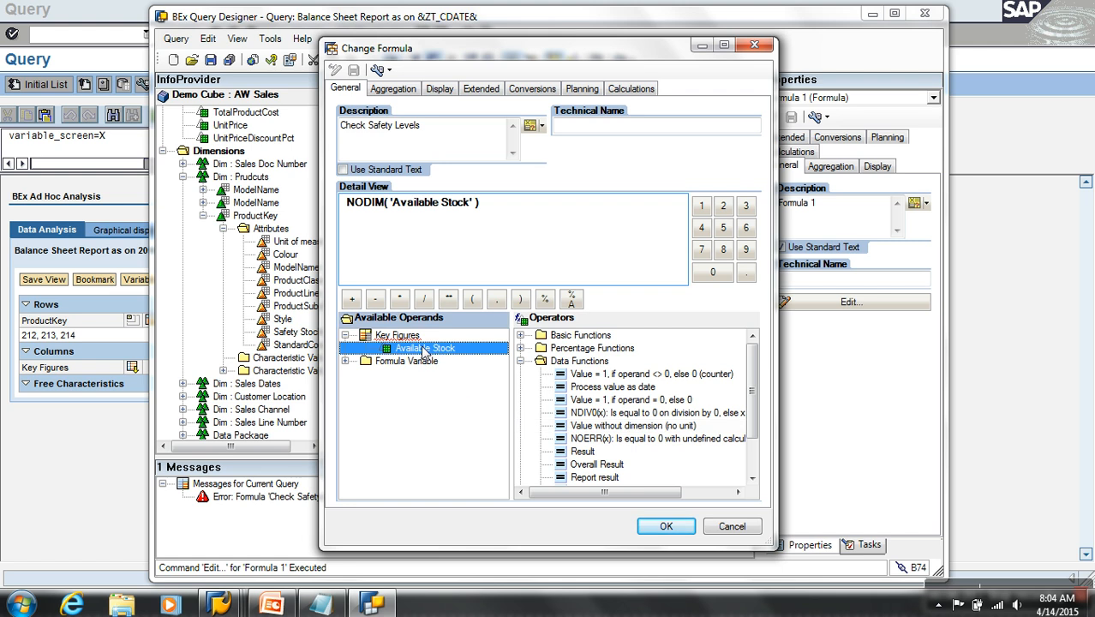
pyautogui.click(514, 215)
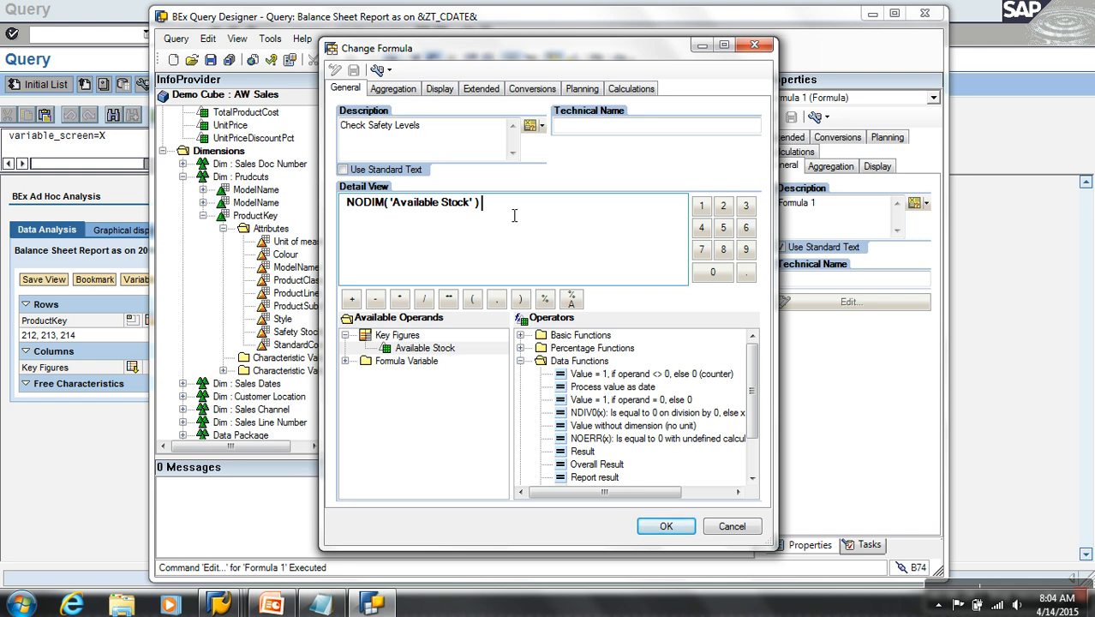
pyautogui.click(520, 361)
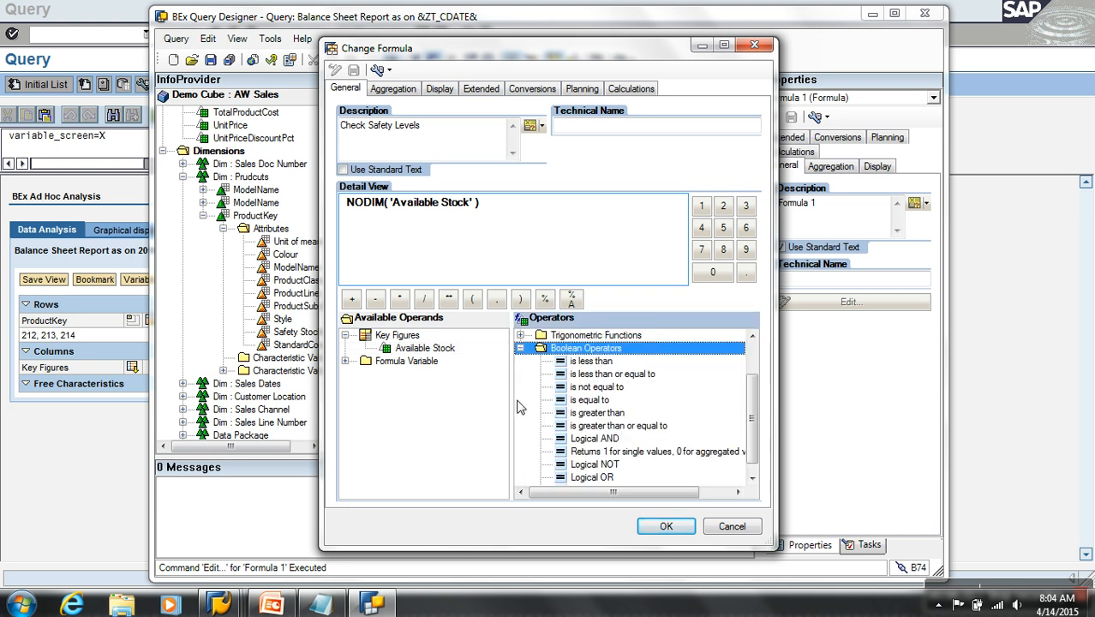
pyautogui.doubleClick(593, 413)
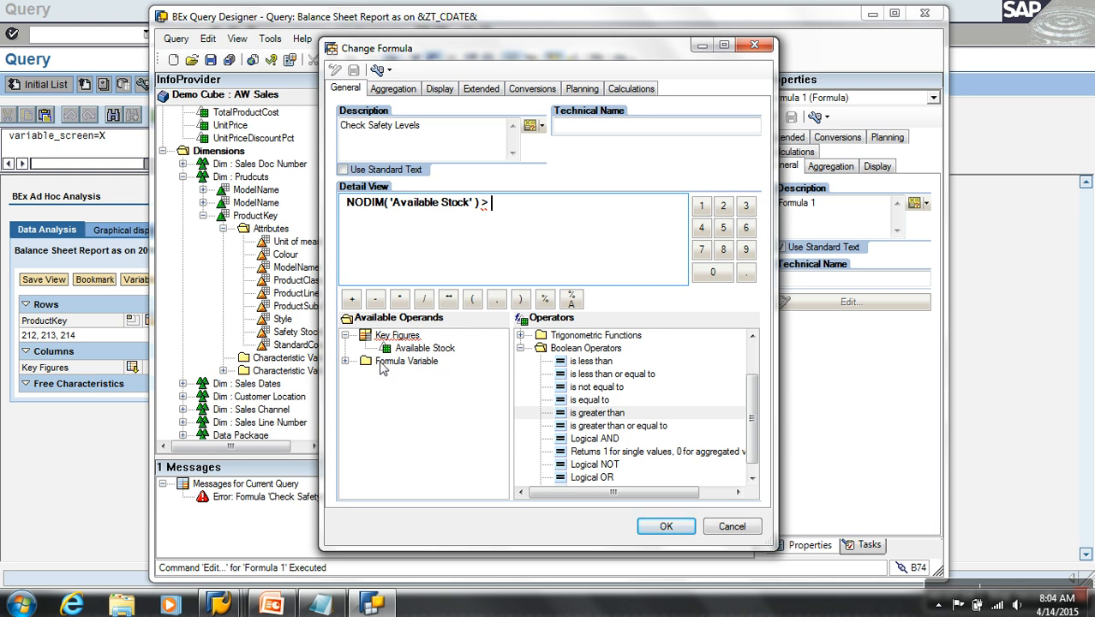
# Step: Add a new formula variable to the available operands of the Check Safety Levels formula
pyautogui.moveTo(523, 49); pyautogui.dragTo(691, 19)
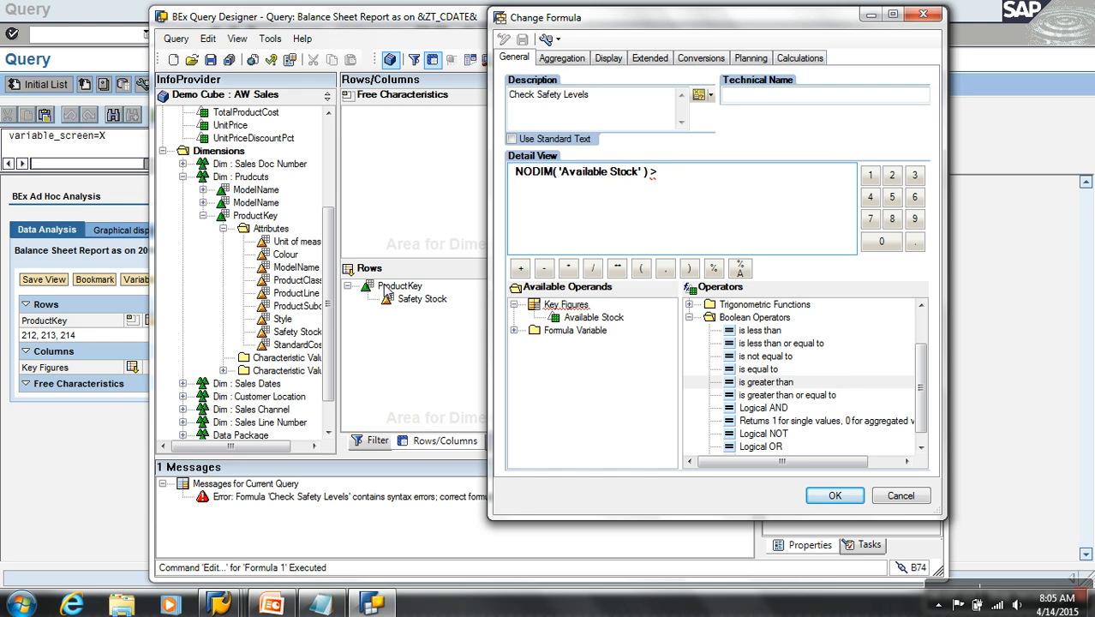
pyautogui.click(515, 331)
pyautogui.rightClick(591, 334)
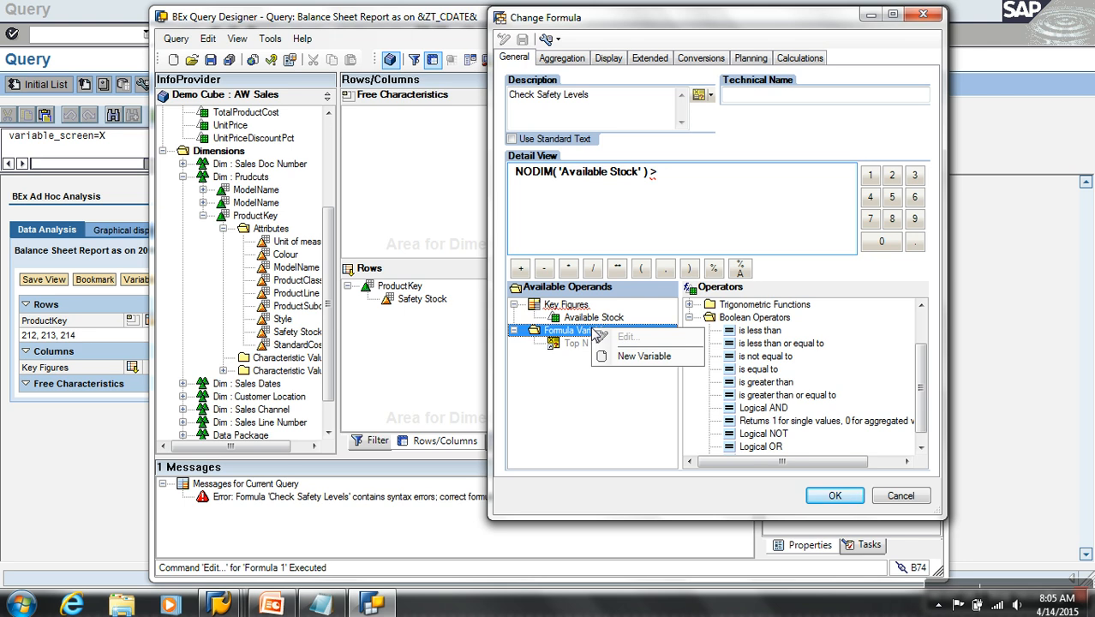
pyautogui.click(642, 355)
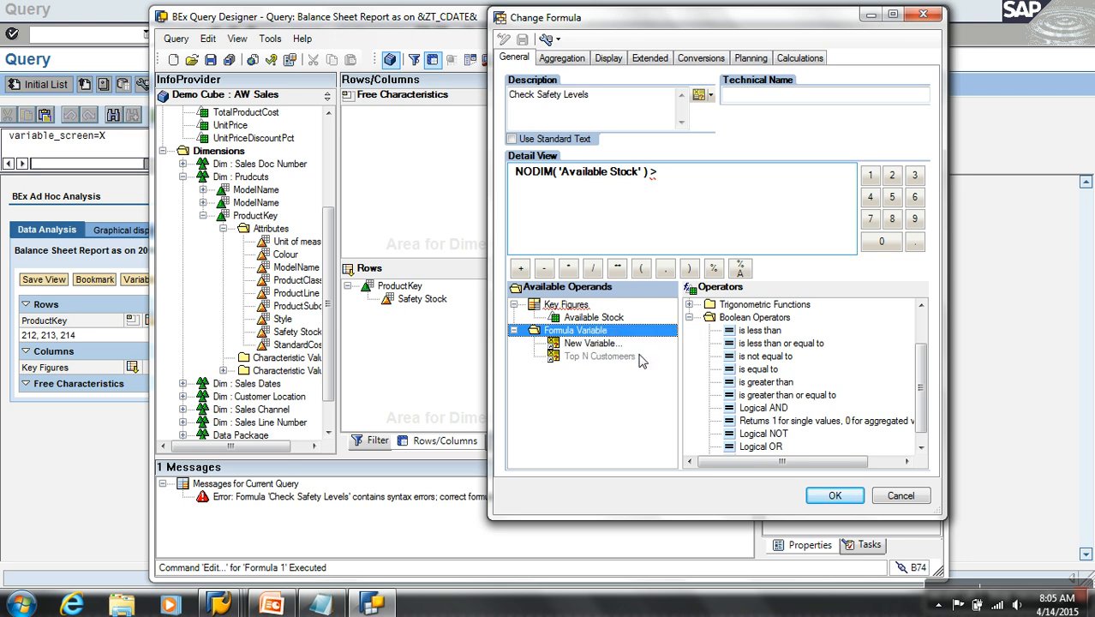
# Step: Edit the new formula variable, describing it as Safety Stock Variable with the technical name ZF_SSTCK
pyautogui.click(589, 345)
pyautogui.rightClick(590, 348)
pyautogui.click(625, 376)
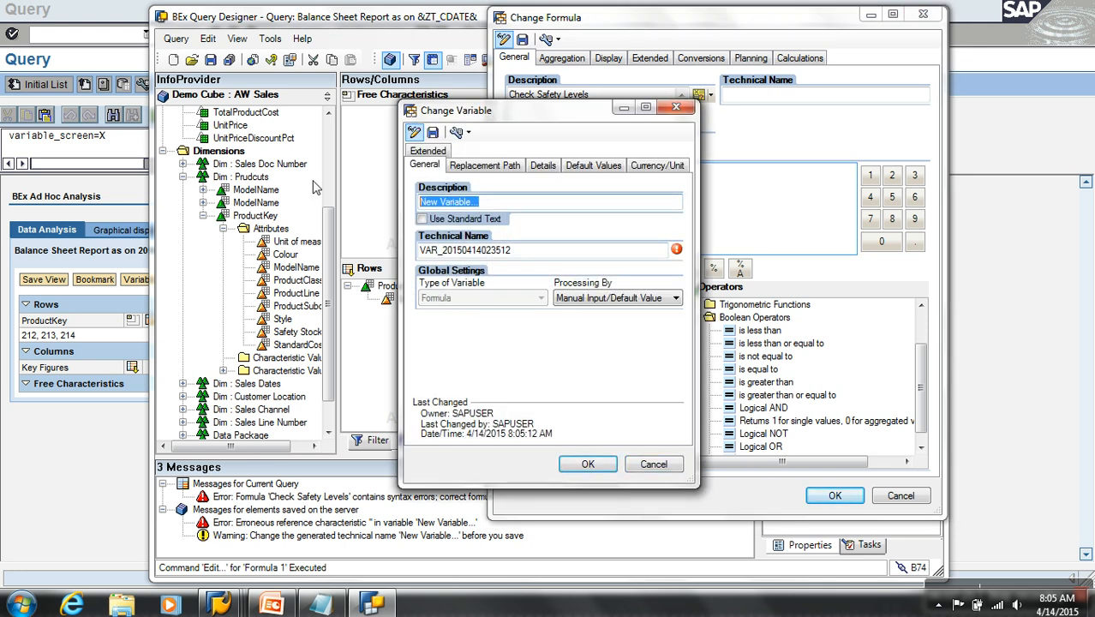
pyautogui.write('Safety Stock')
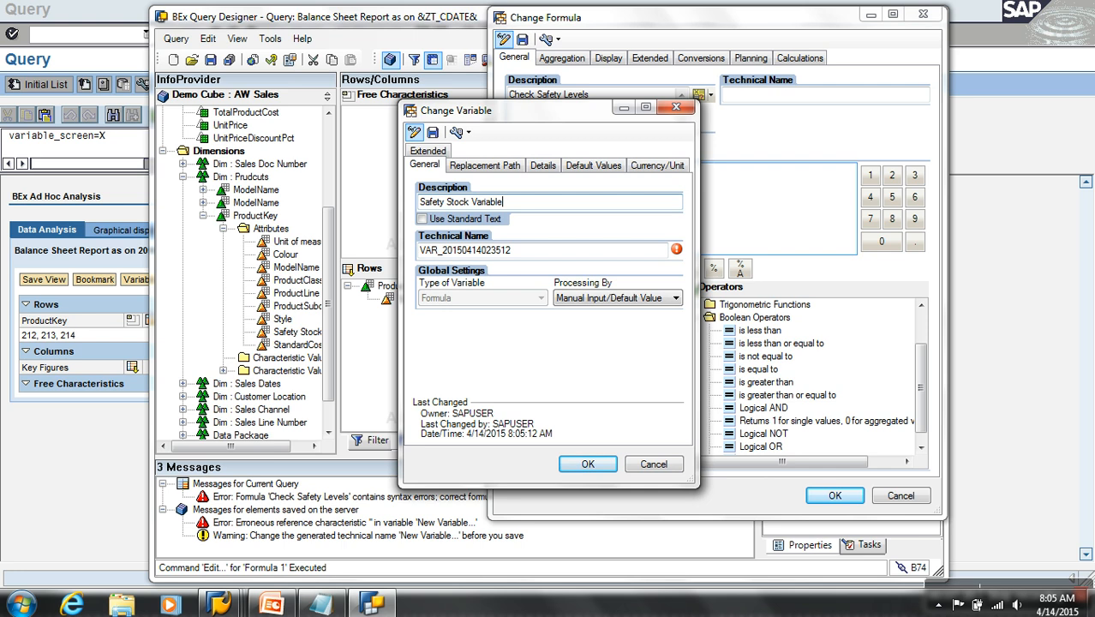
pyautogui.doubleClick(524, 250)
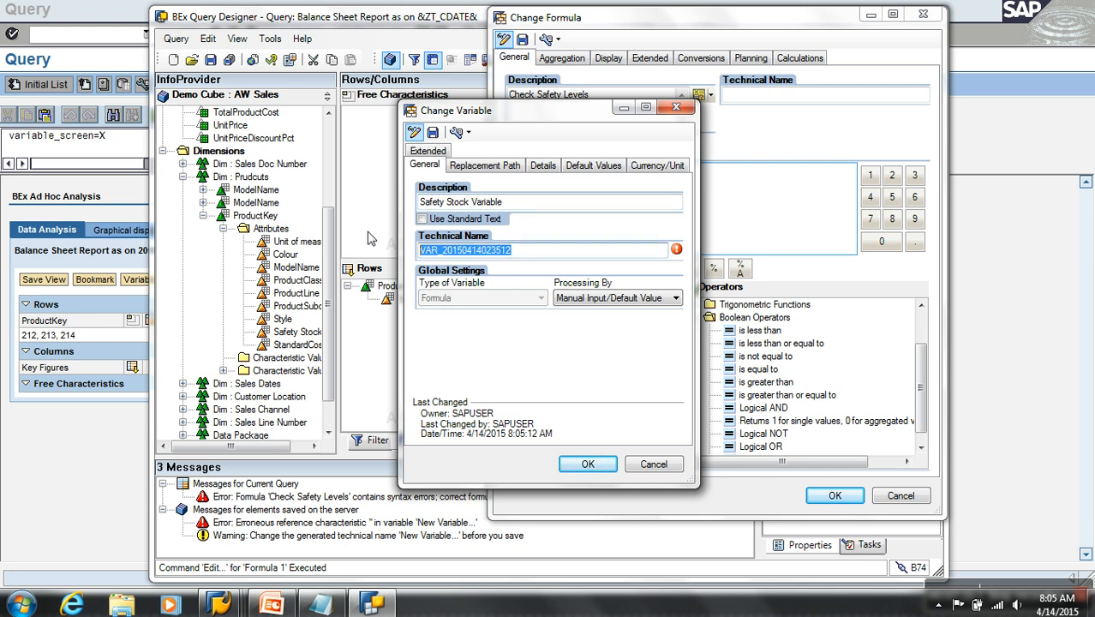
pyautogui.write('ZF_SSTCK')
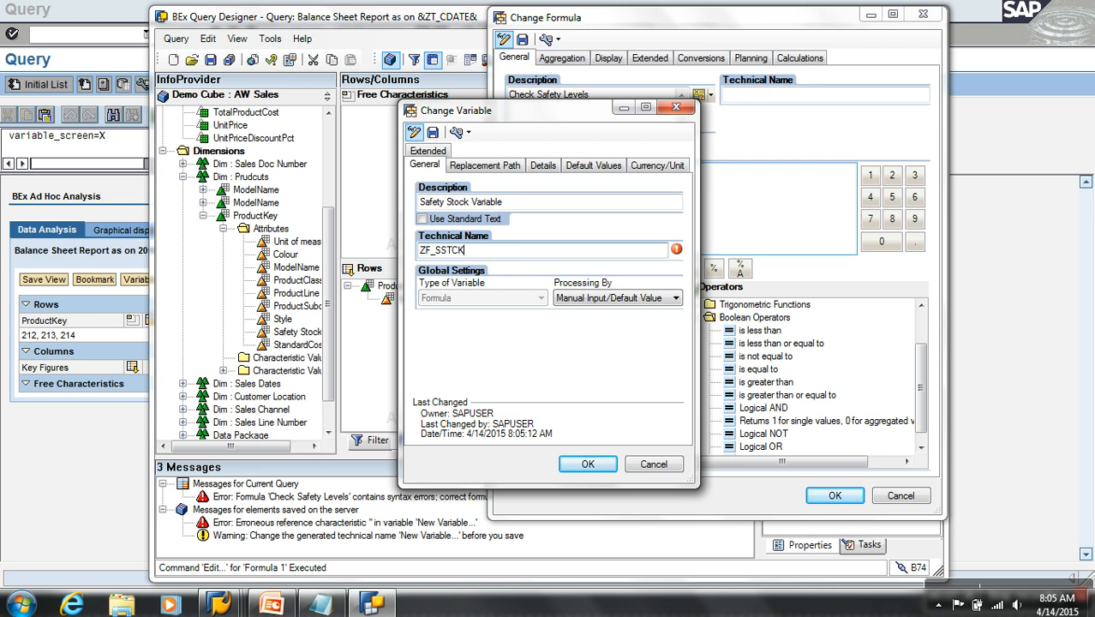
# Step: Set the variable's processing to Replacement Path with ProductKey as the reference characteristic
pyautogui.click(610, 298)
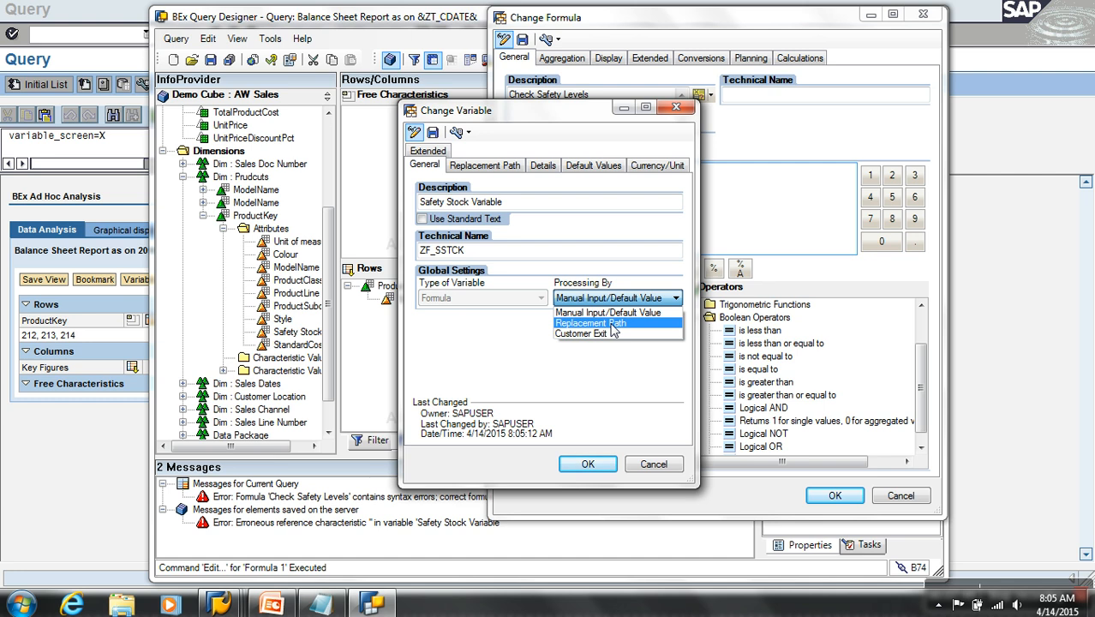
pyautogui.click(600, 323)
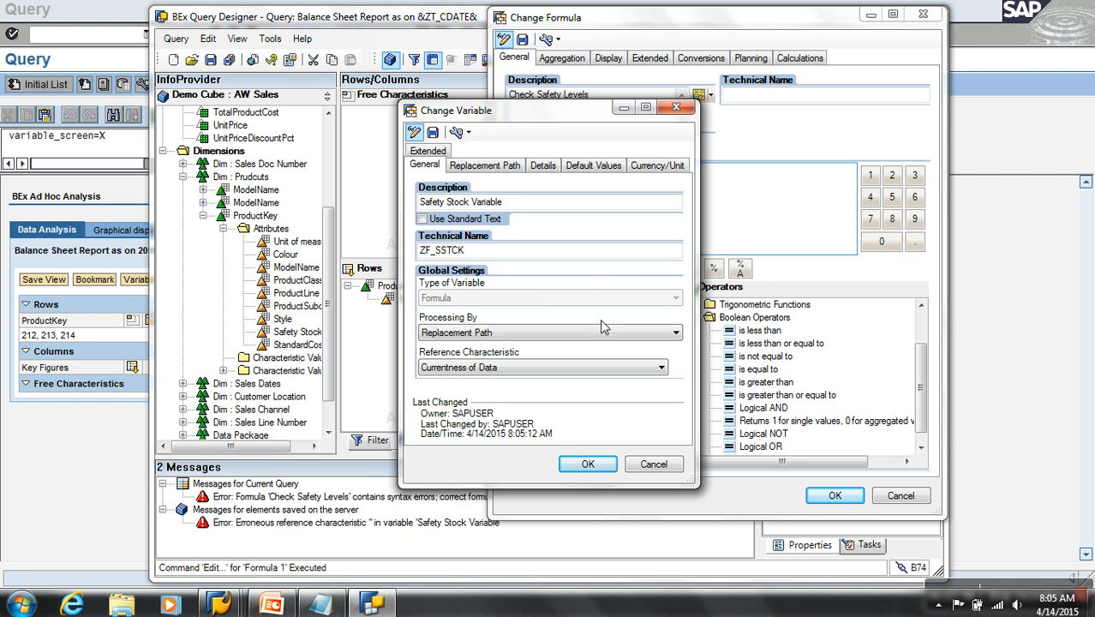
pyautogui.click(478, 371)
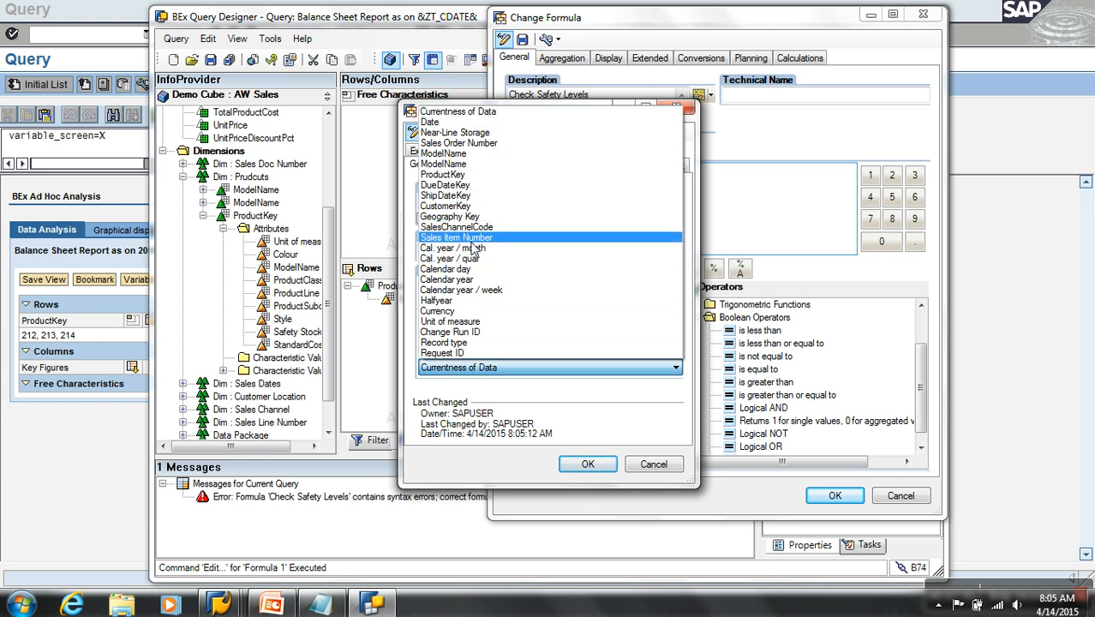
pyautogui.click(450, 175)
# Step: Define the replacement rule to replace the variable with the InfoObject's attribute value, using the Safety Stock attribute
pyautogui.click(486, 169)
pyautogui.click(476, 214)
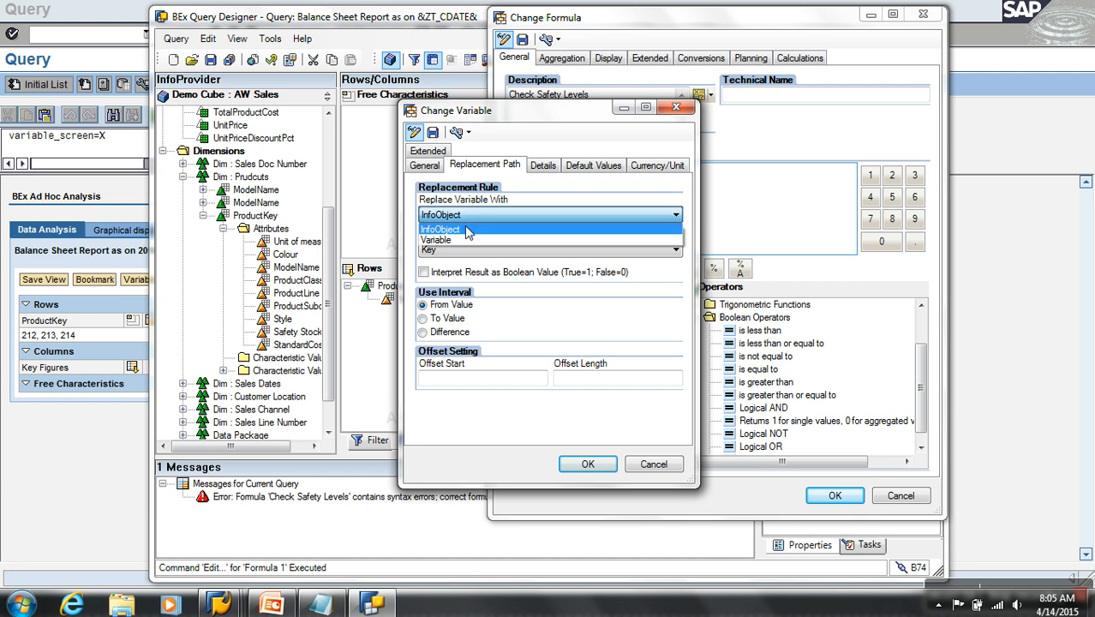
pyautogui.click(468, 231)
pyautogui.click(473, 249)
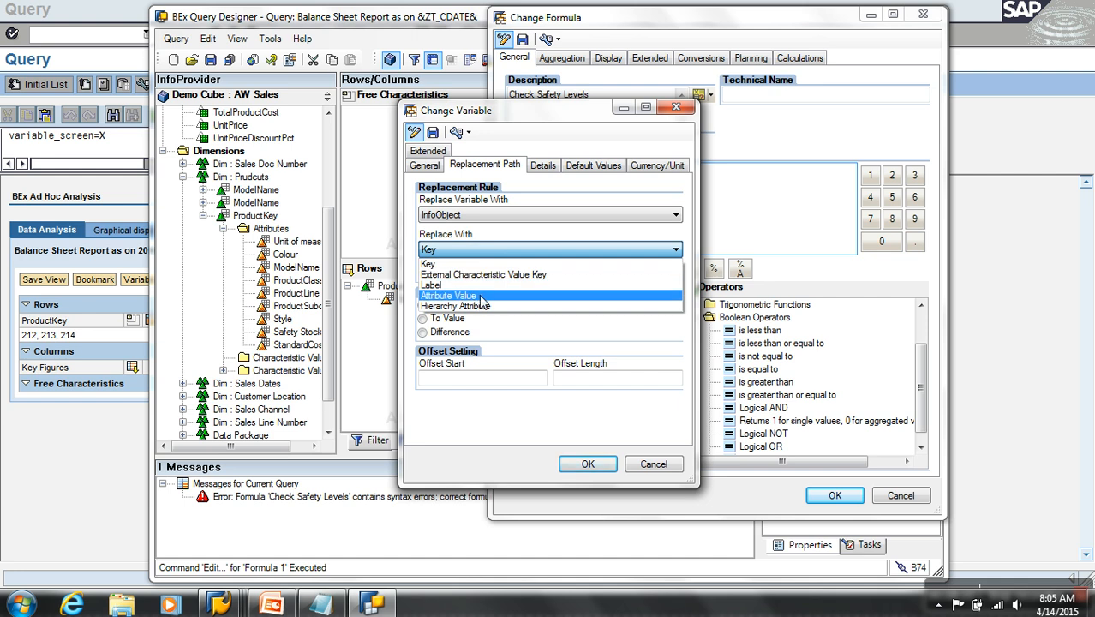
pyautogui.click(482, 295)
pyautogui.click(495, 285)
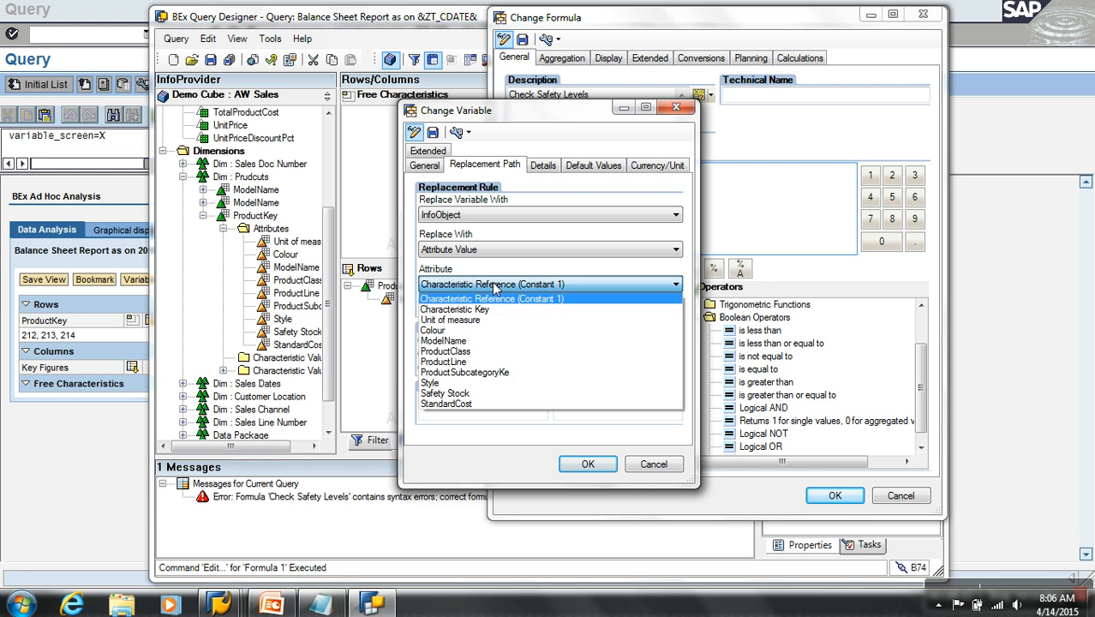
pyautogui.click(458, 393)
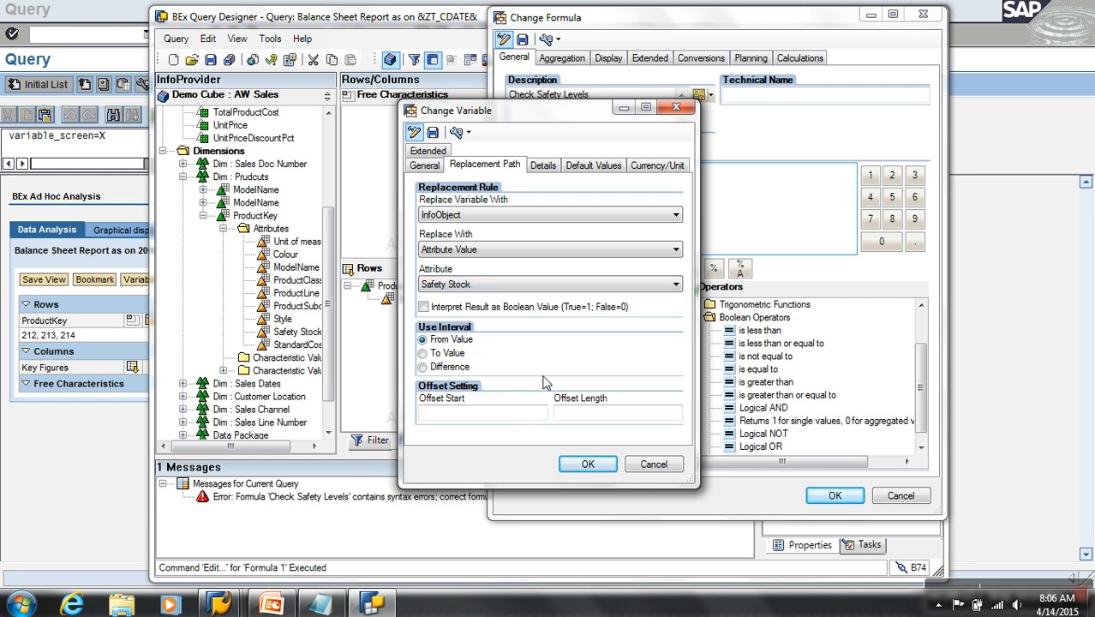
pyautogui.click(666, 168)
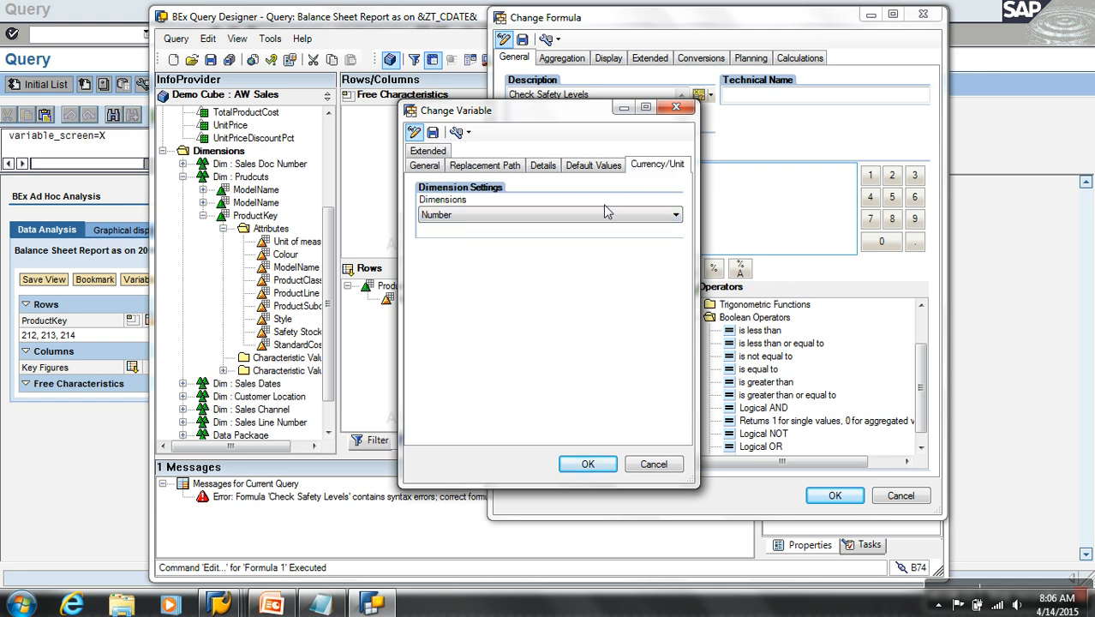
pyautogui.click(575, 221)
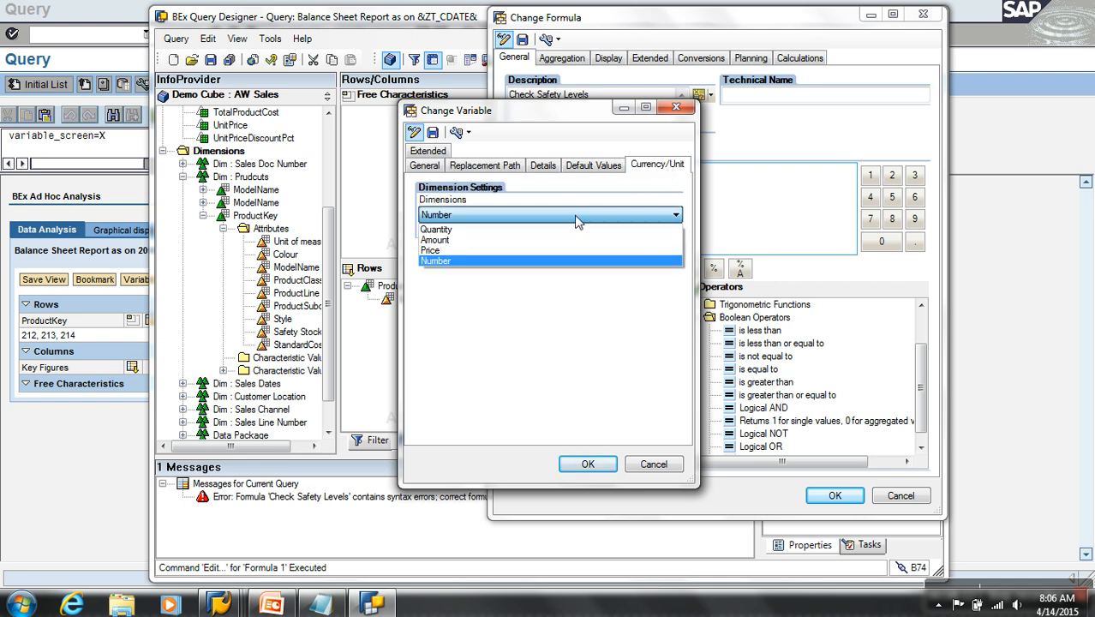
pyautogui.click(447, 230)
pyautogui.click(509, 250)
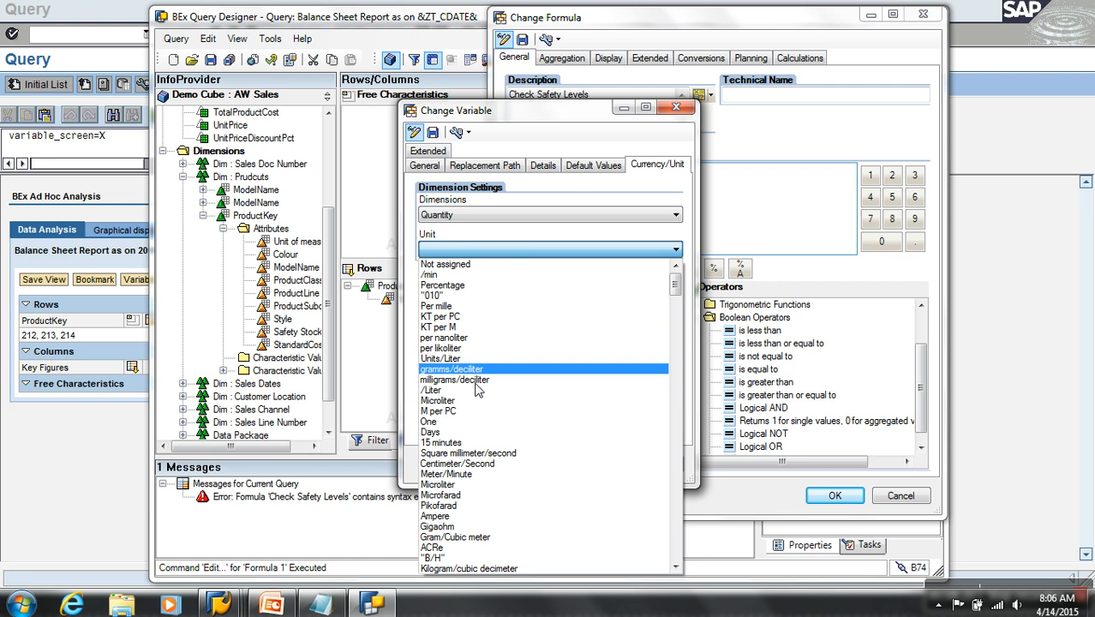
pyautogui.click(506, 218)
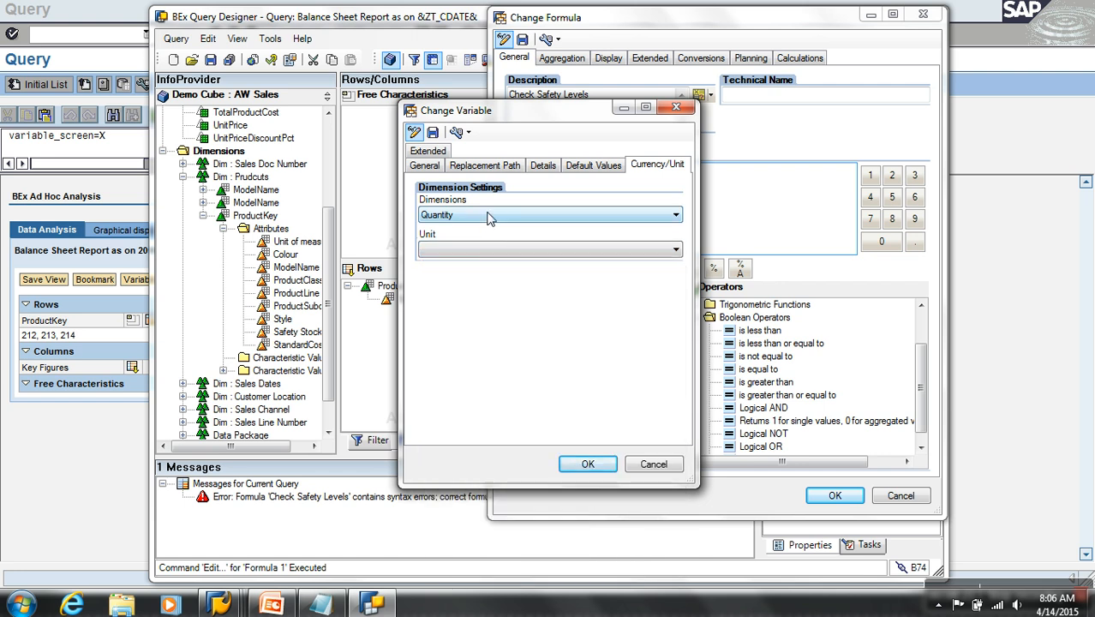
pyautogui.click(489, 215)
pyautogui.click(440, 260)
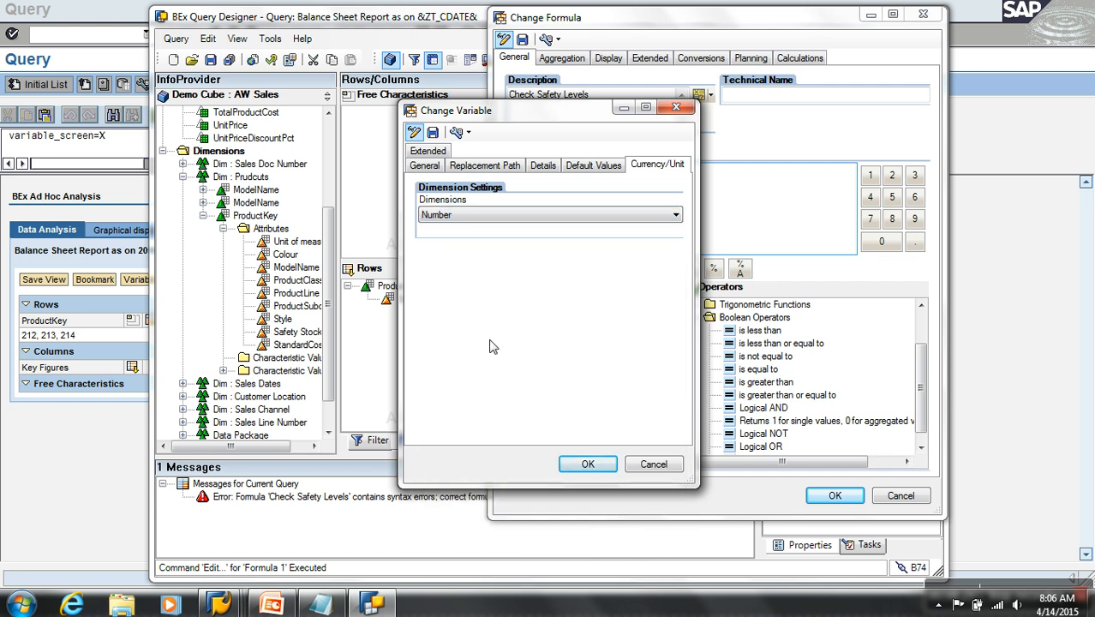
# Step: Accept the variable and complete the formula as NODIM( 'Available Stock' ) > NODIM( 'Safety Stock Variable' )
pyautogui.click(587, 463)
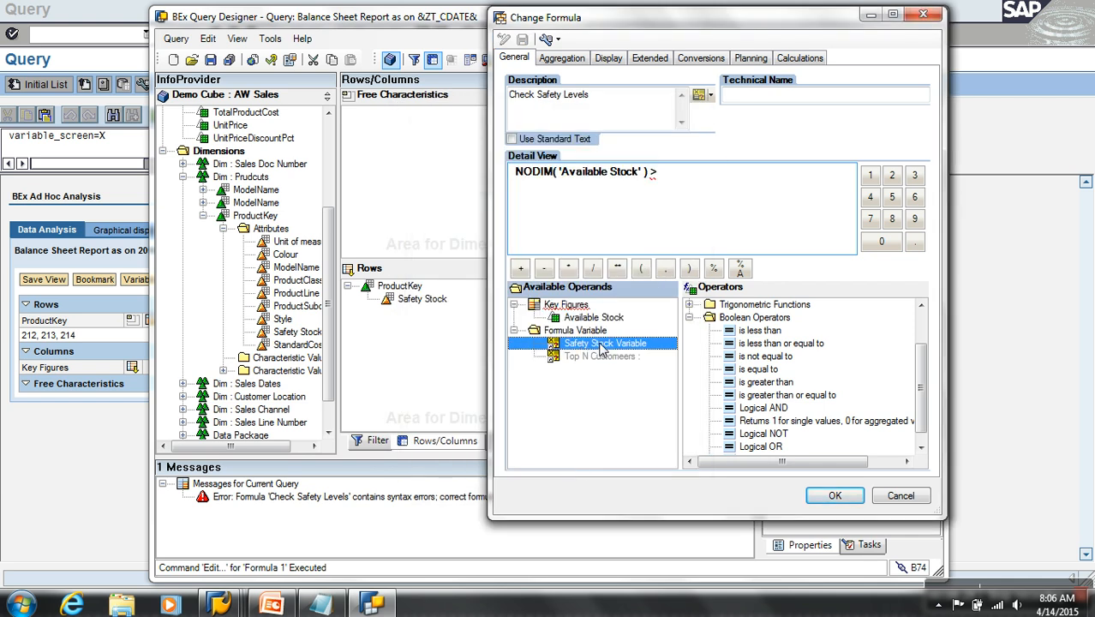
pyautogui.click(695, 319)
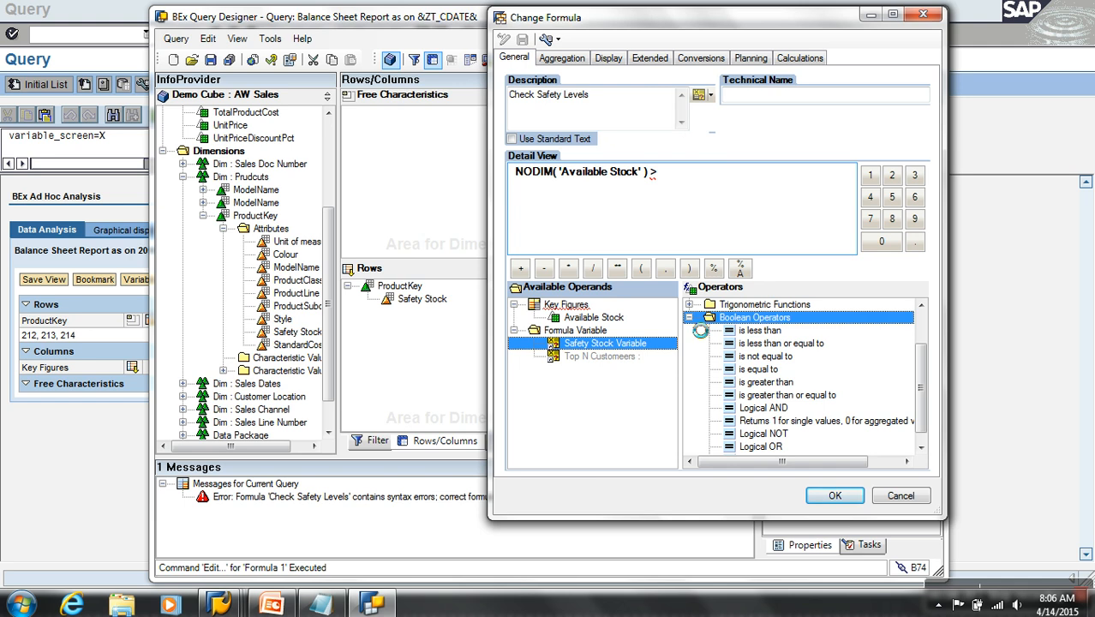
pyautogui.click(694, 330)
pyautogui.doubleClick(776, 395)
pyautogui.moveTo(616, 347); pyautogui.dragTo(710, 185)
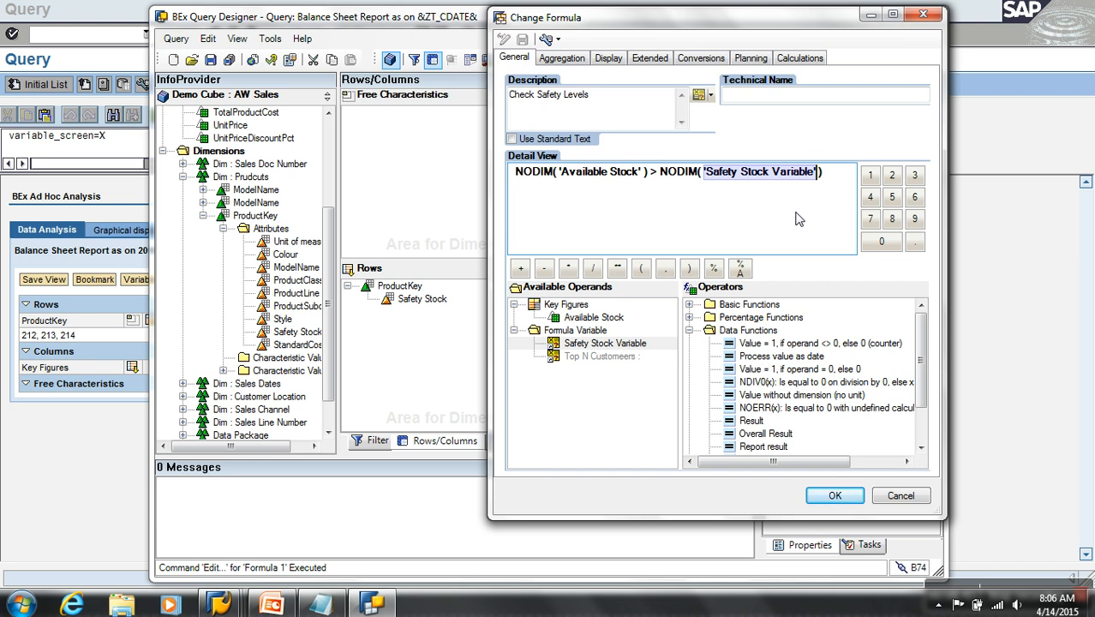
# Step: Accept the formula, place Check Safety Levels below Available Stock in Key Figures, and save the query
pyautogui.click(835, 497)
pyautogui.moveTo(635, 127); pyautogui.dragTo(638, 144)
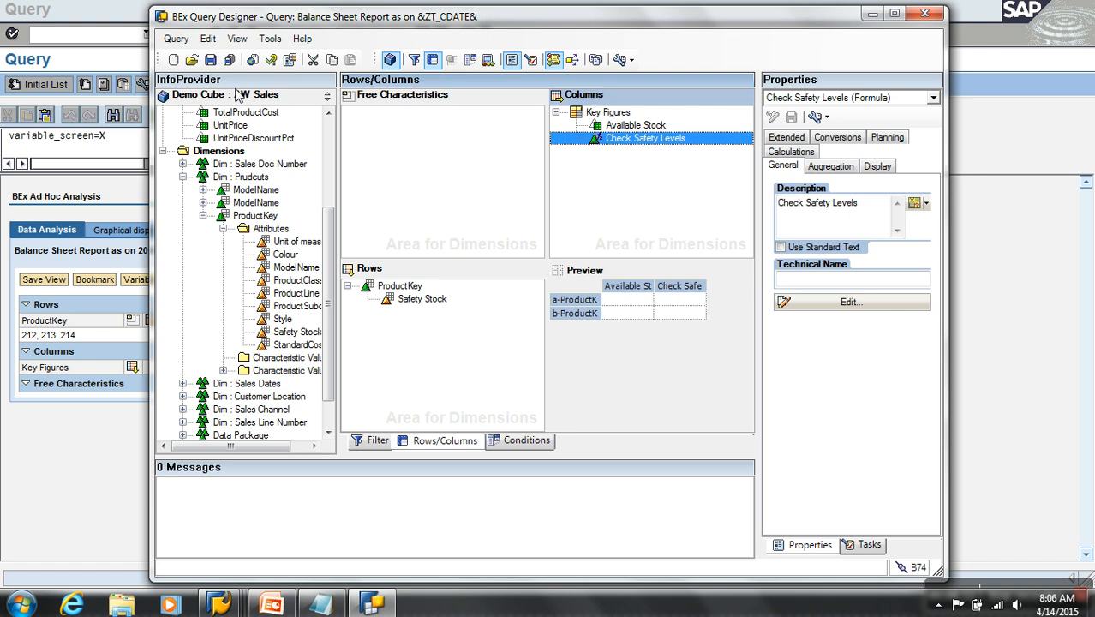
pyautogui.click(209, 60)
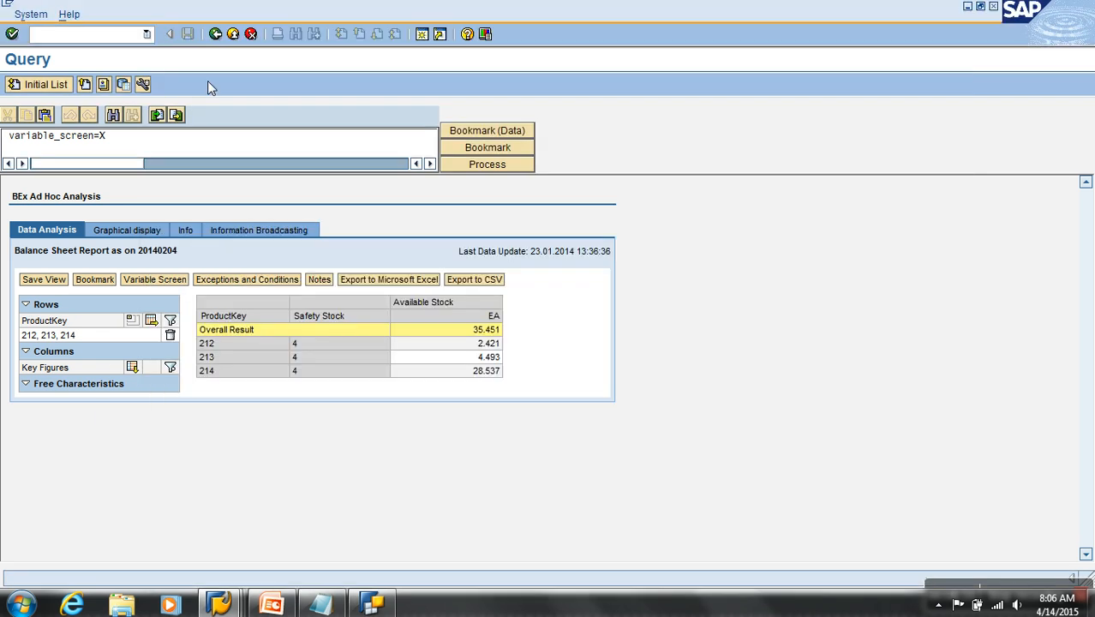
# Step: Rerun the query in SAP GUI, check the Check Safety Levels column per ProductKey, and return to the Query Monitor
pyautogui.click(214, 37)
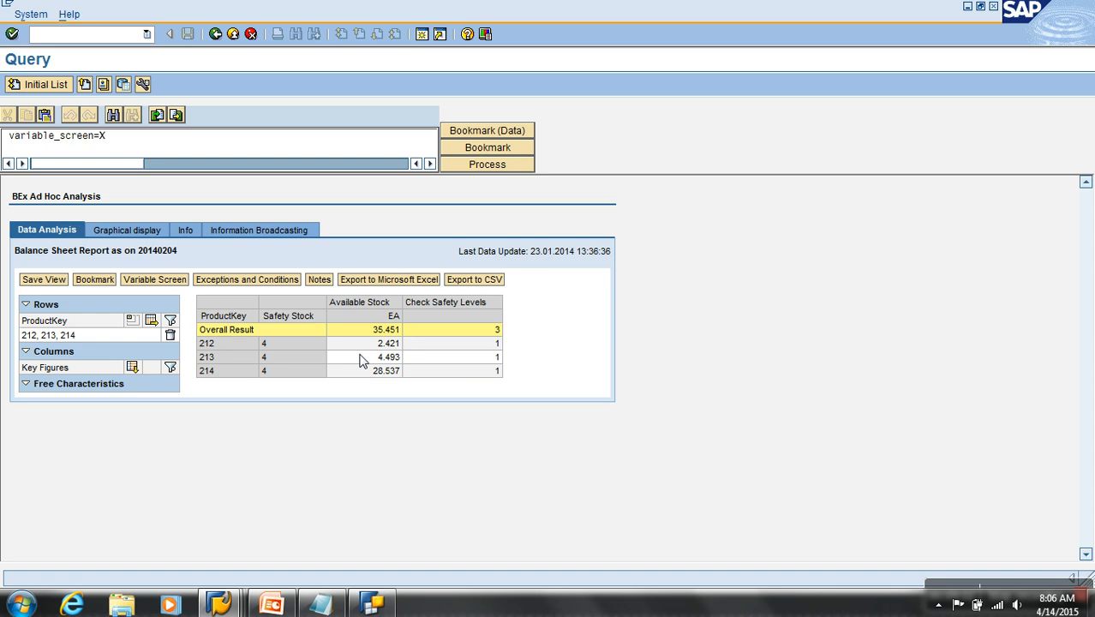
pyautogui.click(215, 34)
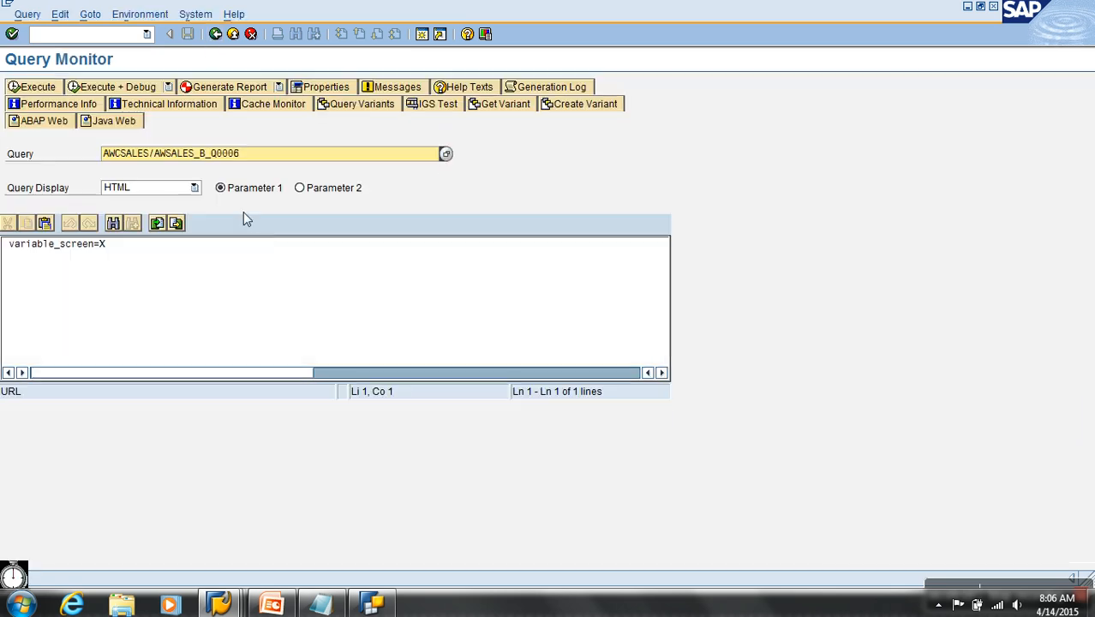
# Step: Switch to BEx Query Designer and open the value restriction for ProductKey in the filter's default values
pyautogui.click(372, 604)
pyautogui.click(381, 443)
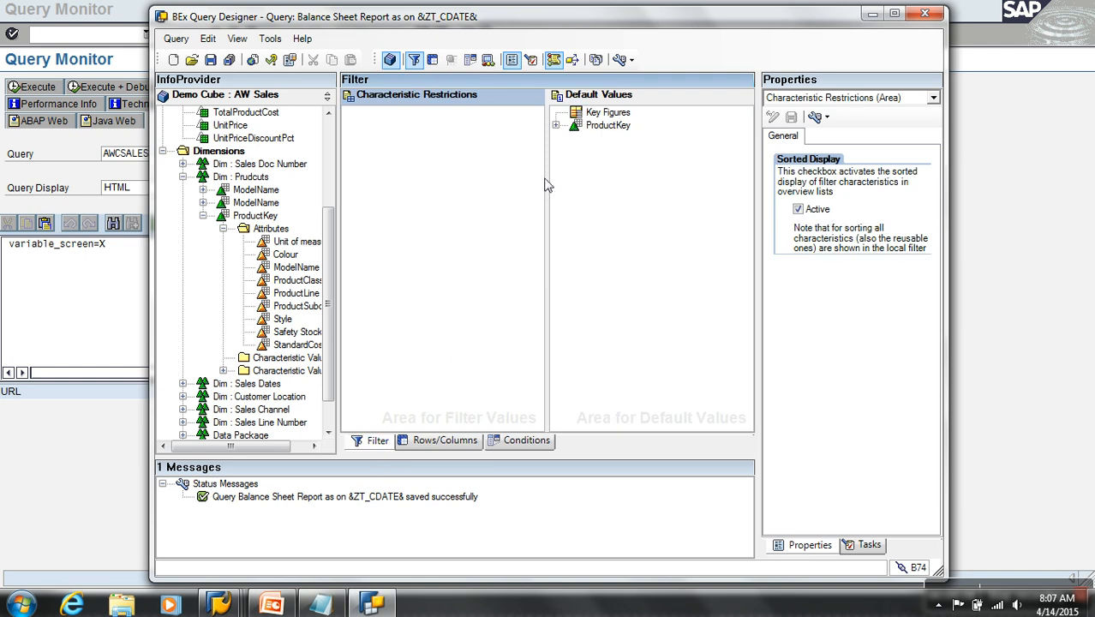
pyautogui.click(599, 129)
pyautogui.rightClick(598, 136)
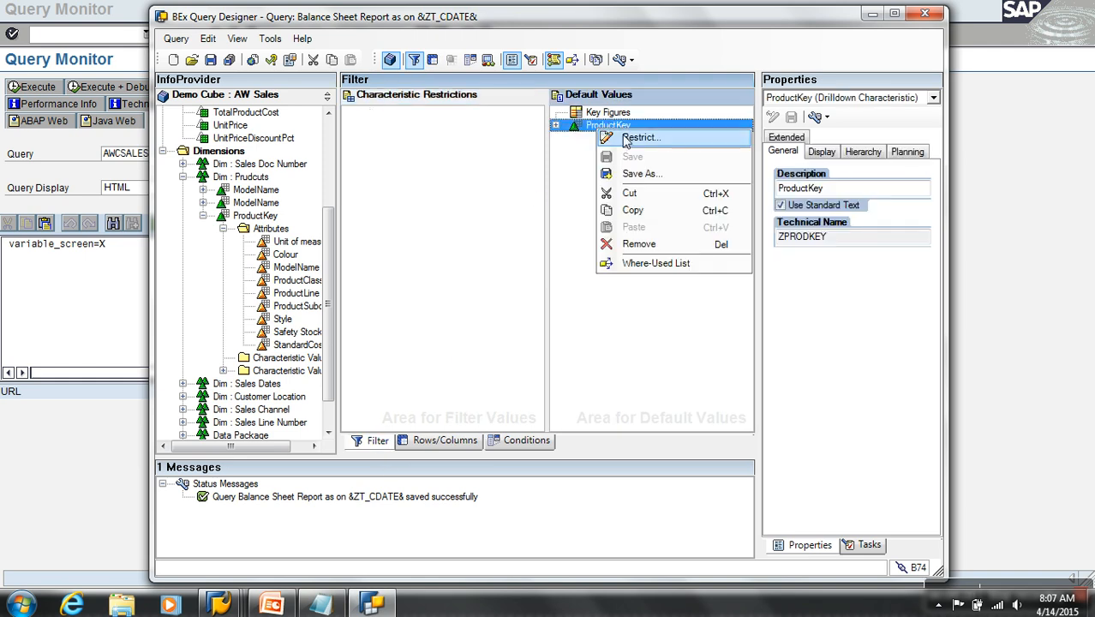
pyautogui.click(613, 141)
pyautogui.click(479, 174)
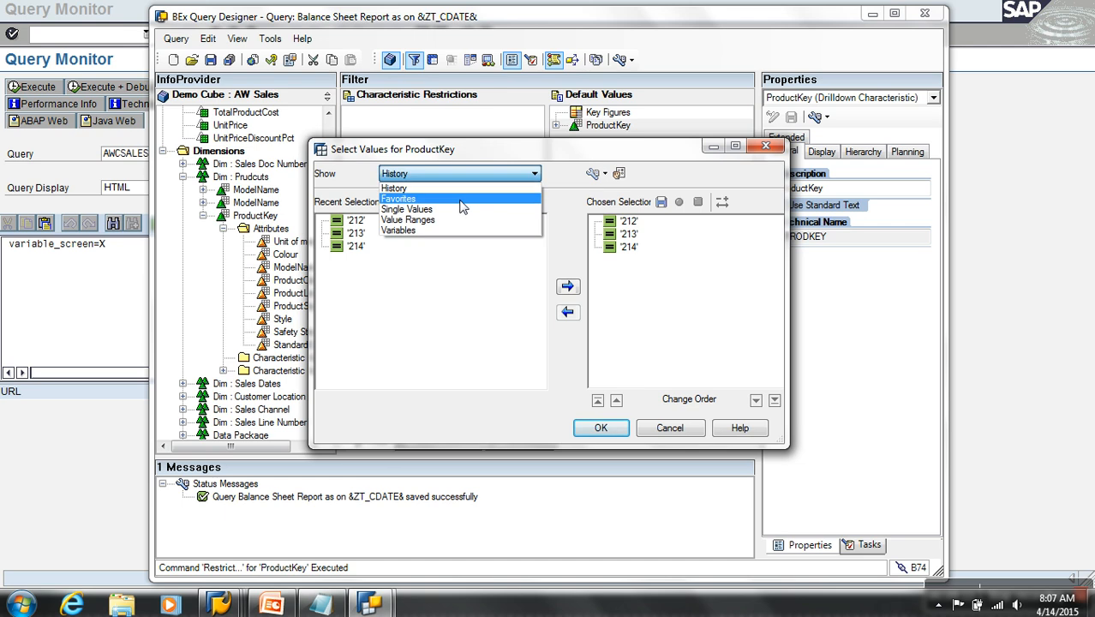
pyautogui.click(434, 213)
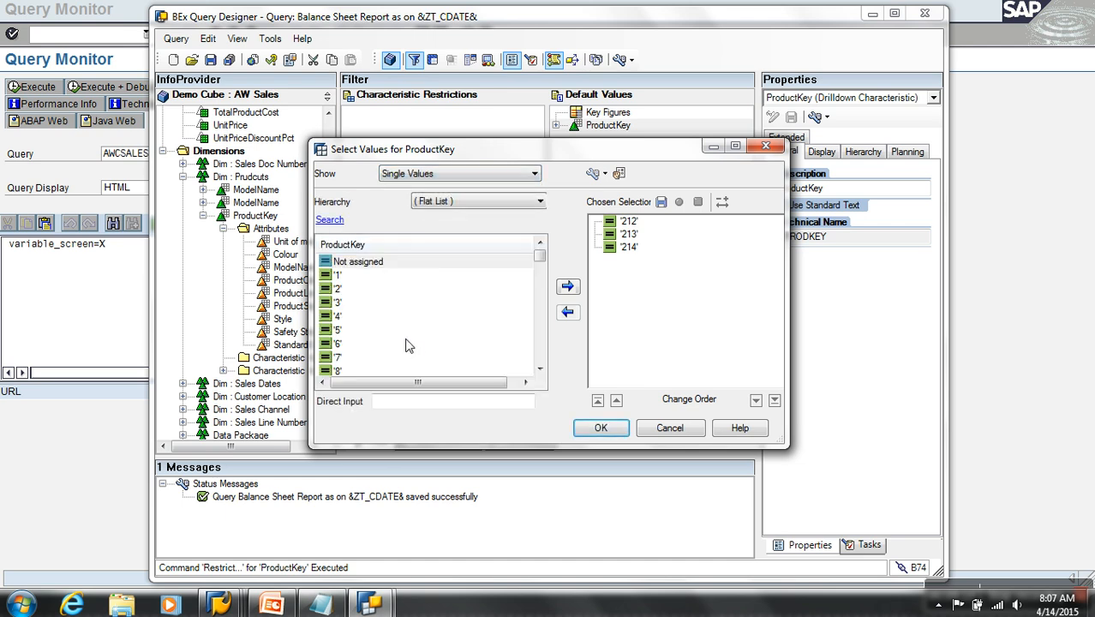
pyautogui.click(478, 205)
pyautogui.click(462, 214)
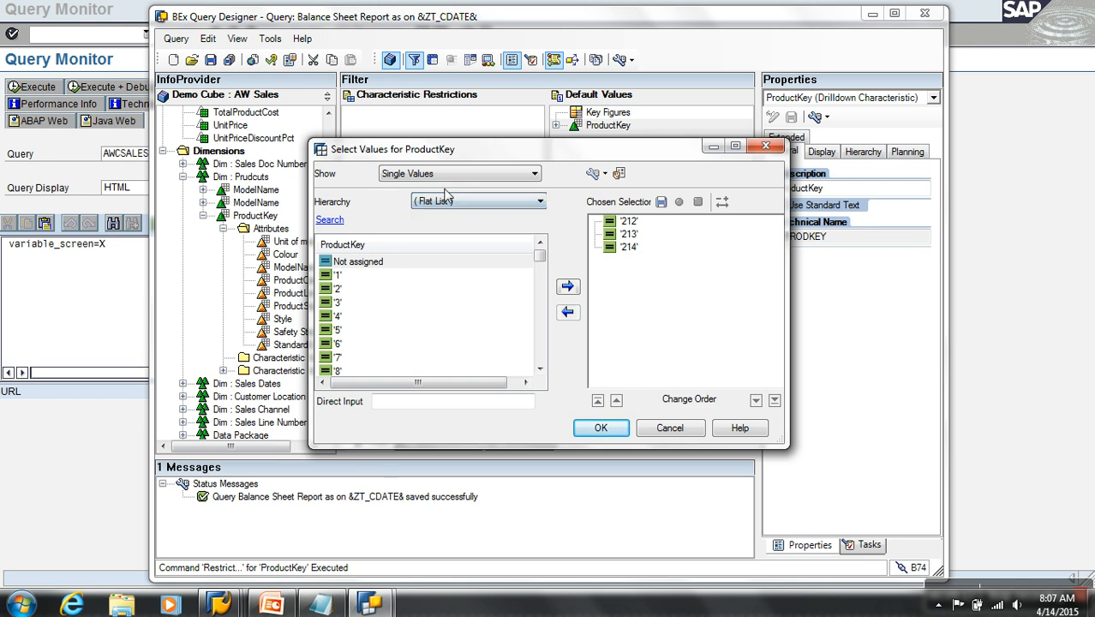
# Step: Set up a ProductKey value range using the Between operator with 212 as its lower limit
pyautogui.click(467, 177)
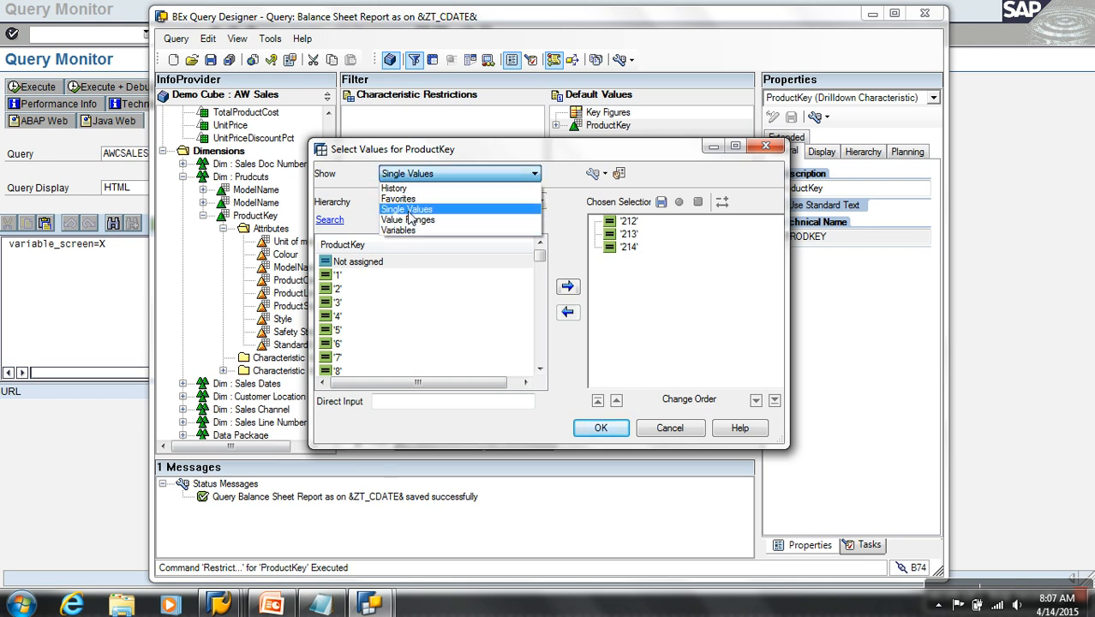
pyautogui.click(410, 220)
pyautogui.click(399, 273)
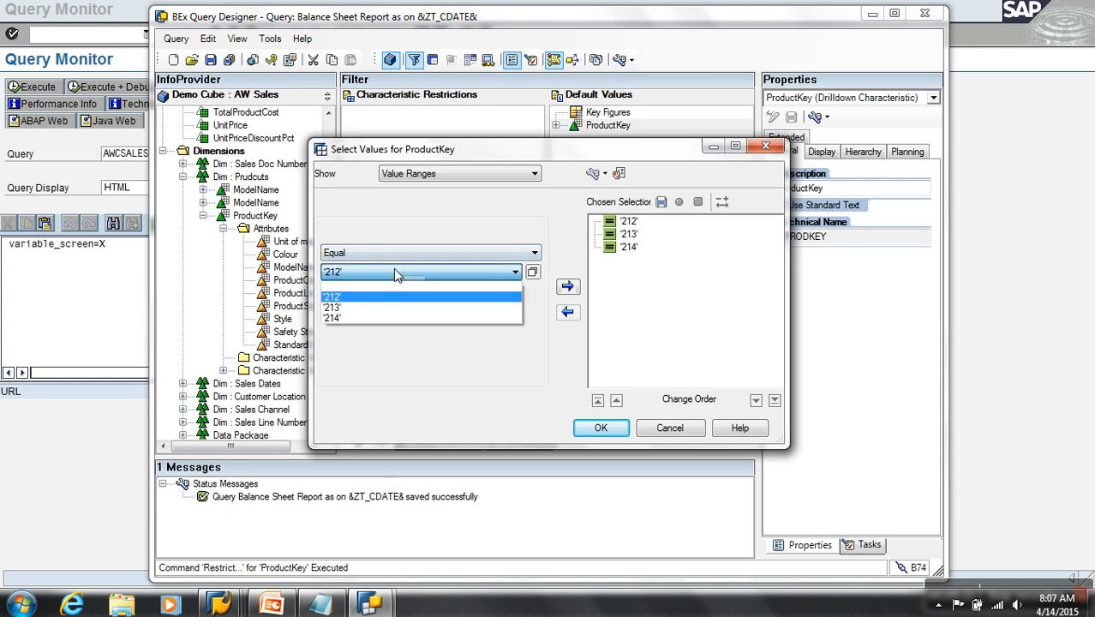
pyautogui.click(363, 298)
pyautogui.click(524, 253)
pyautogui.click(404, 269)
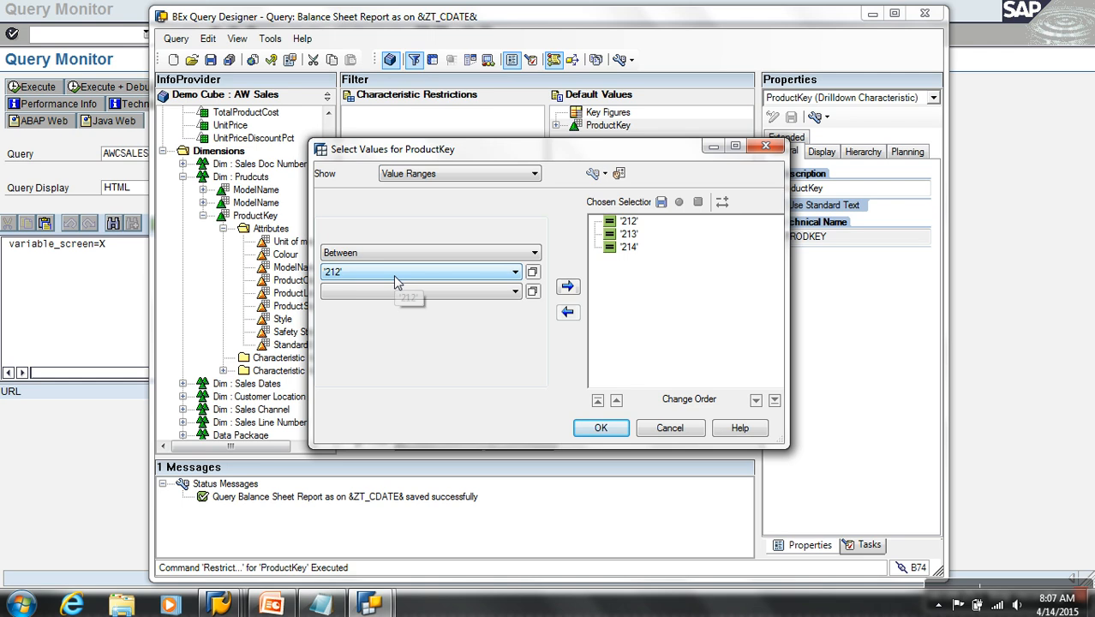
# Step: Set the upper limit of the ProductKey range to 344, picked from the characteristic's single values
pyautogui.click(515, 292)
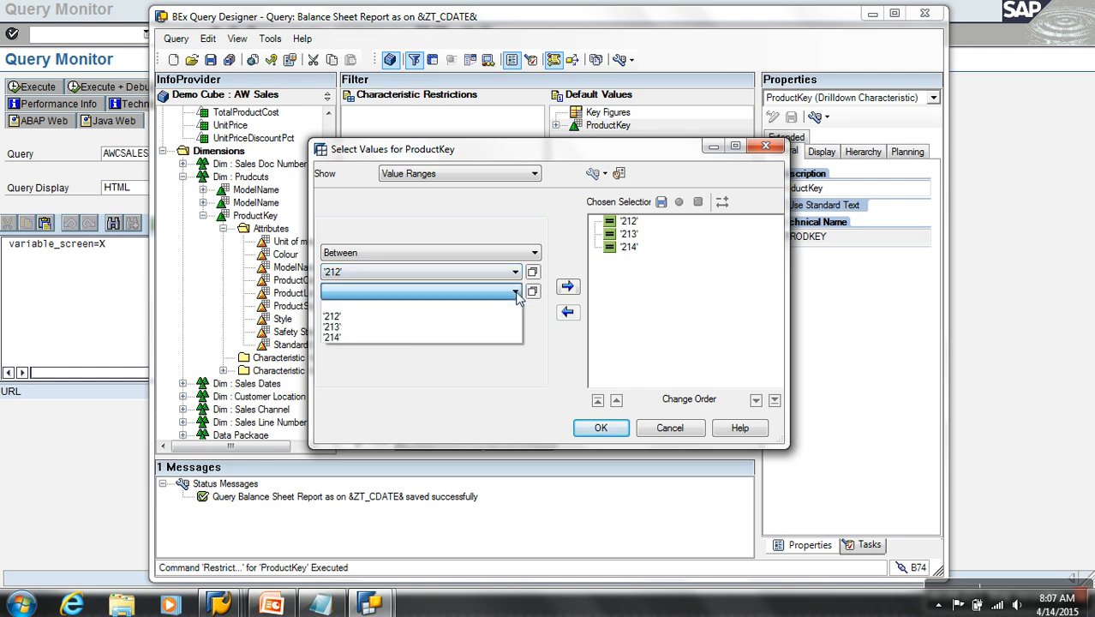
pyautogui.click(516, 292)
pyautogui.click(532, 291)
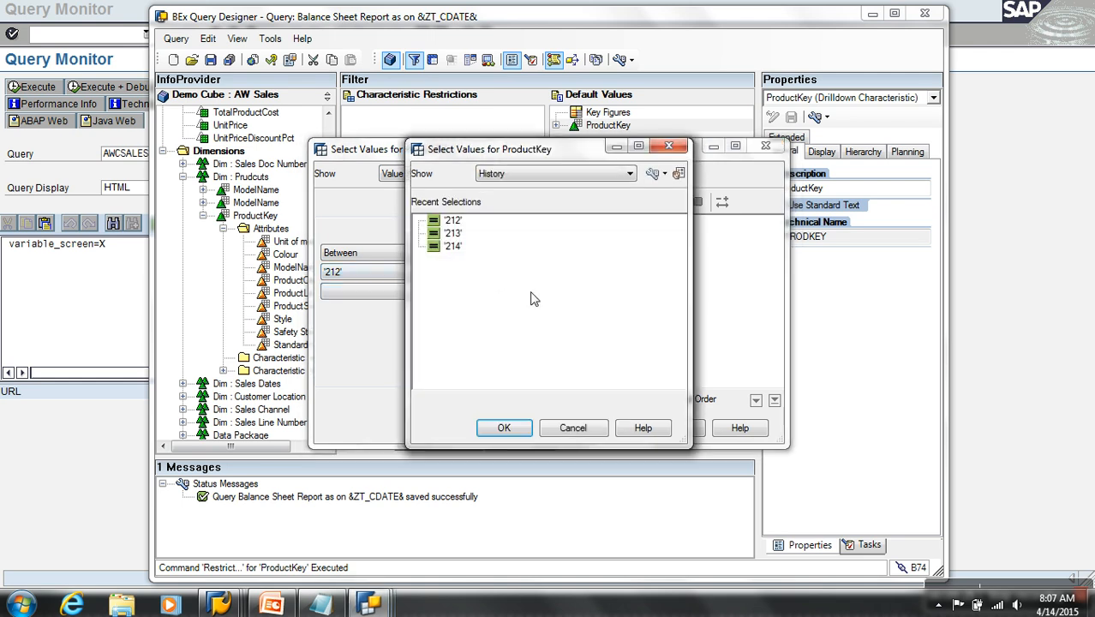
pyautogui.click(533, 176)
pyautogui.click(531, 198)
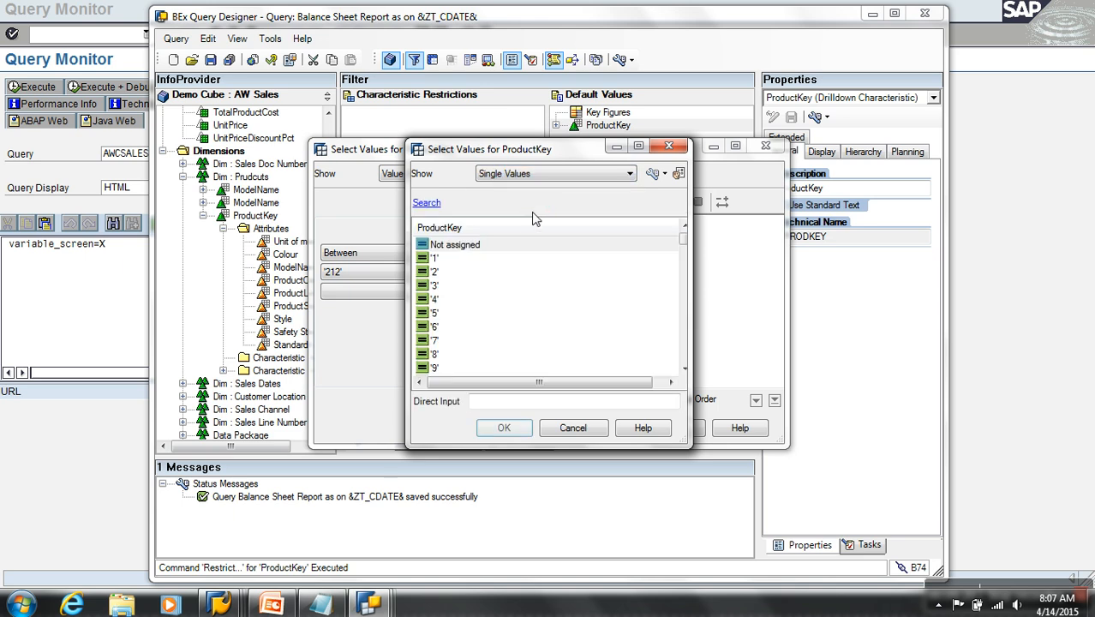
pyautogui.moveTo(683, 244); pyautogui.dragTo(684, 308)
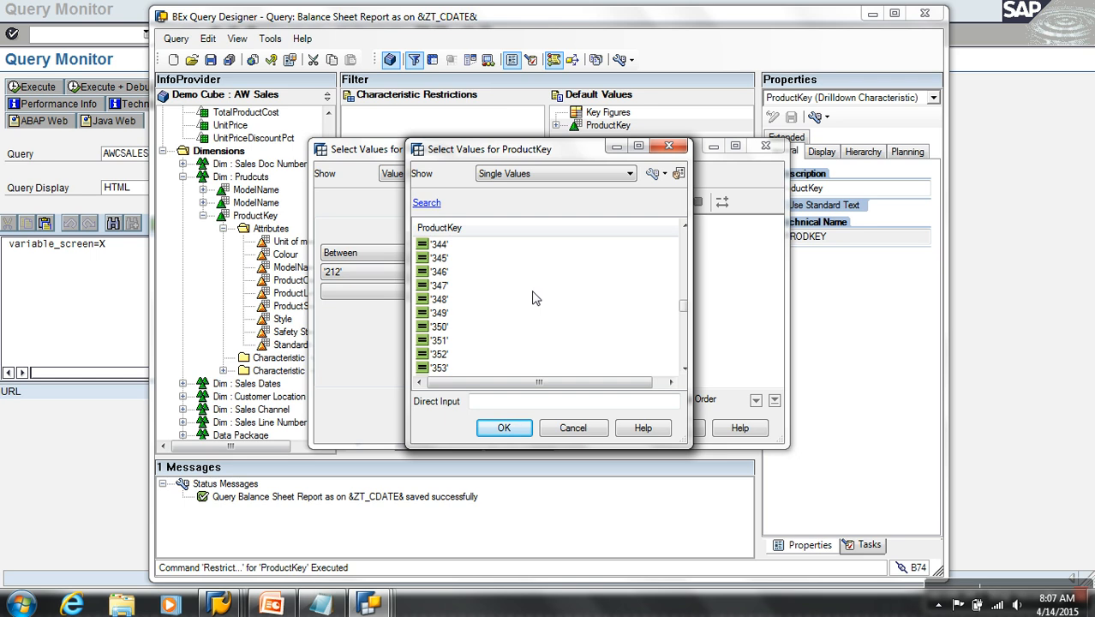
pyautogui.click(452, 246)
pyautogui.click(505, 427)
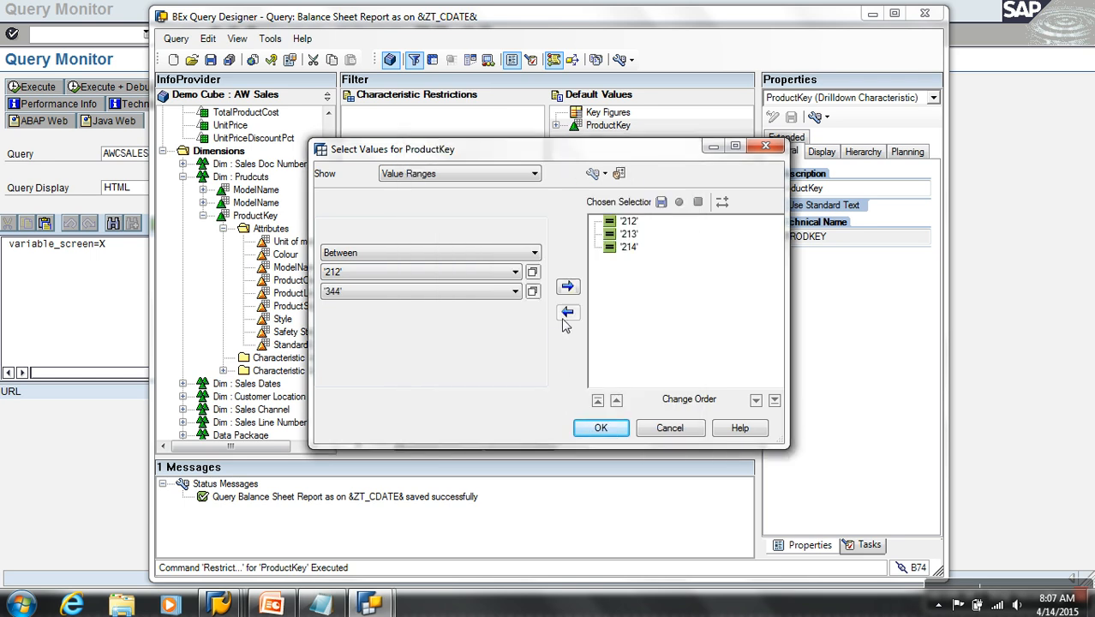
# Step: Add the 212 to 344 range to the chosen ProductKey selections, accept the restriction, and save the query
pyautogui.click(563, 289)
pyautogui.click(601, 427)
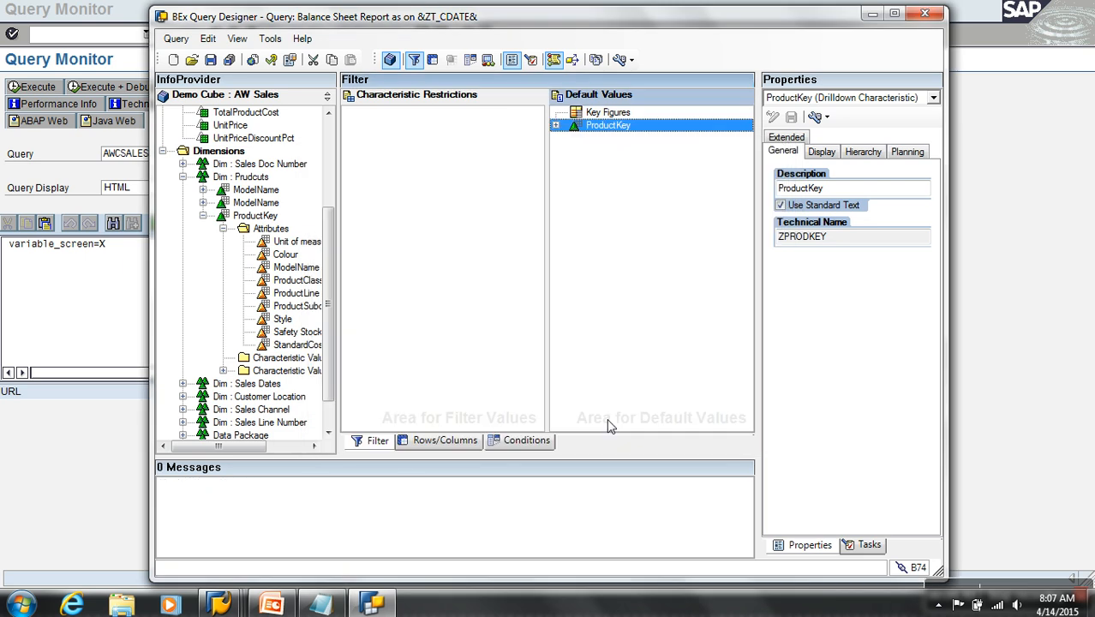
pyautogui.click(210, 59)
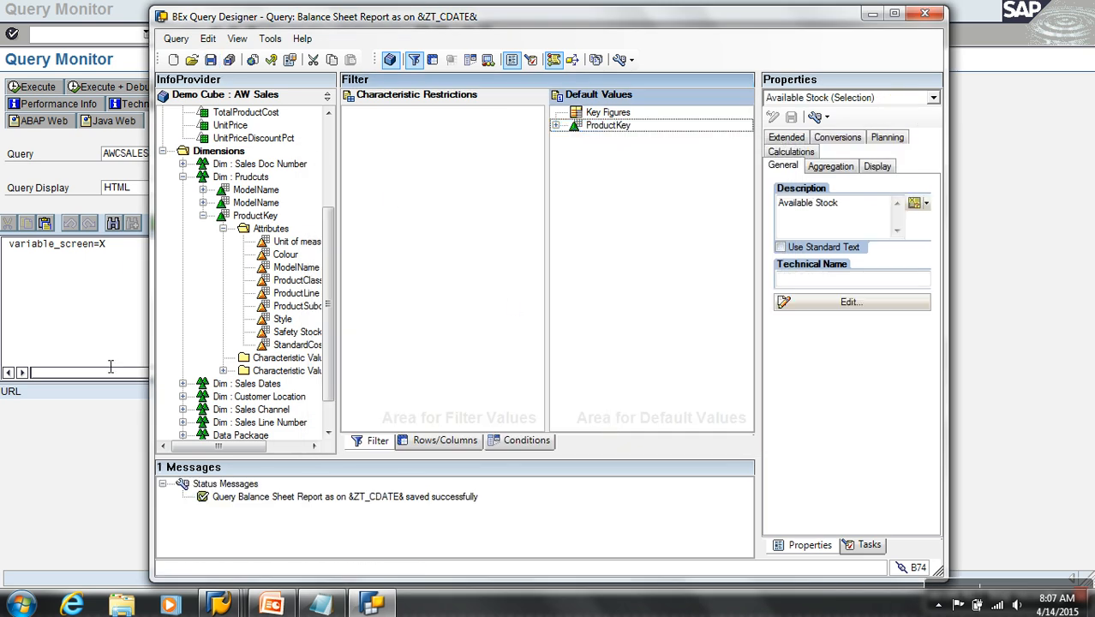
# Step: Switch to SAP GUI, restart transaction RSRT, execute the query, and check Check Safety Levels down the ProductKey rows
pyautogui.click(97, 439)
pyautogui.click(215, 35)
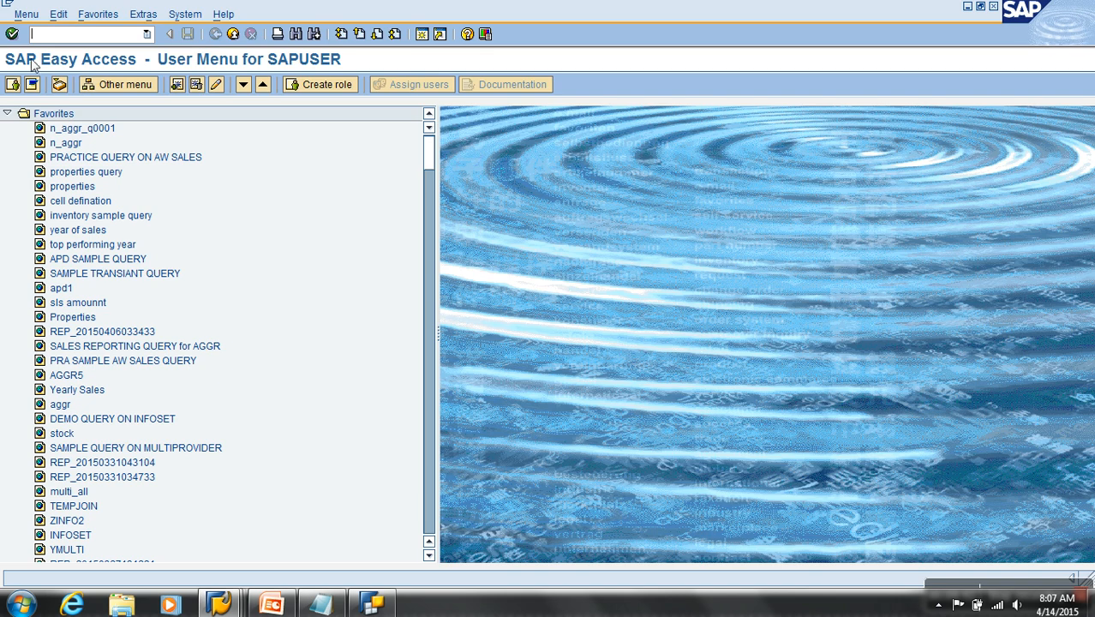
pyautogui.click(81, 34)
pyautogui.write('RSRT')
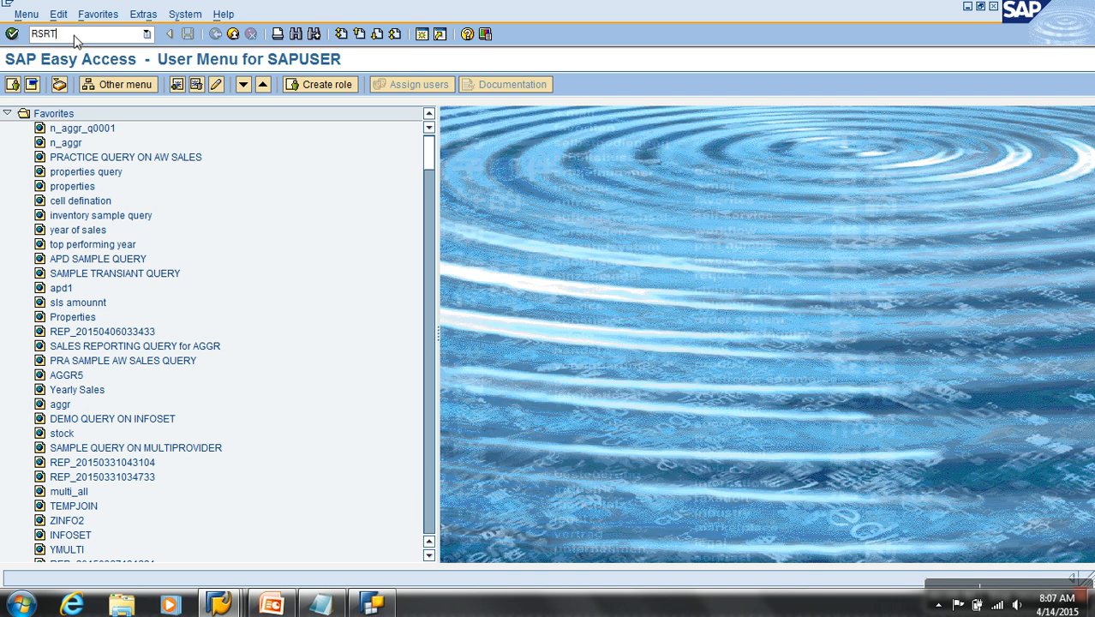
pyautogui.press('Return')
pyautogui.click(34, 87)
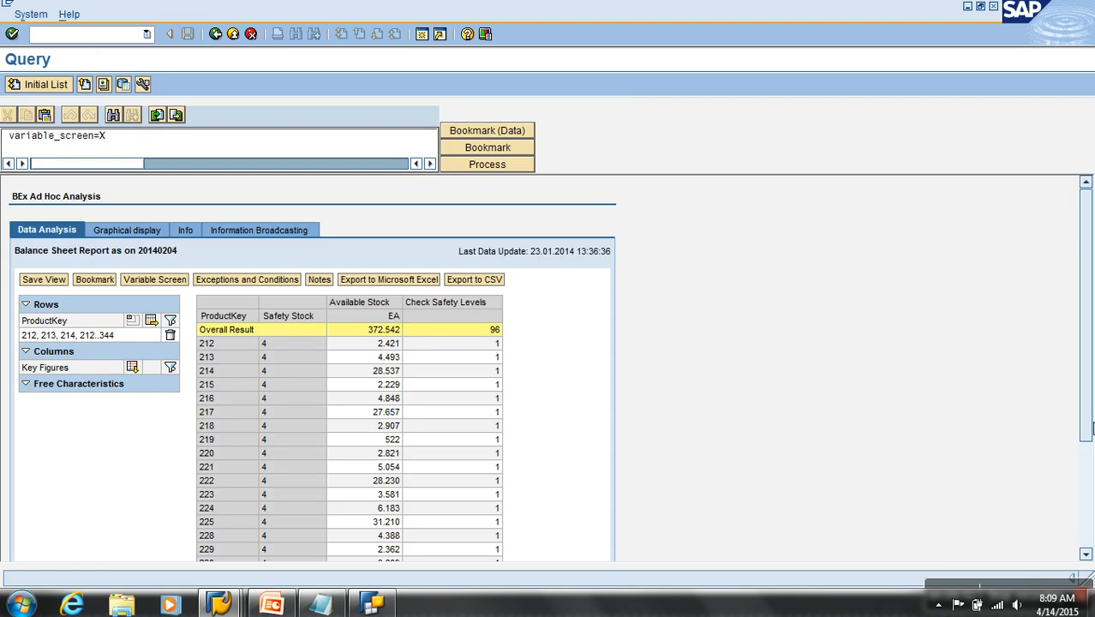
pyautogui.moveTo(1088, 420); pyautogui.dragTo(1090, 524)
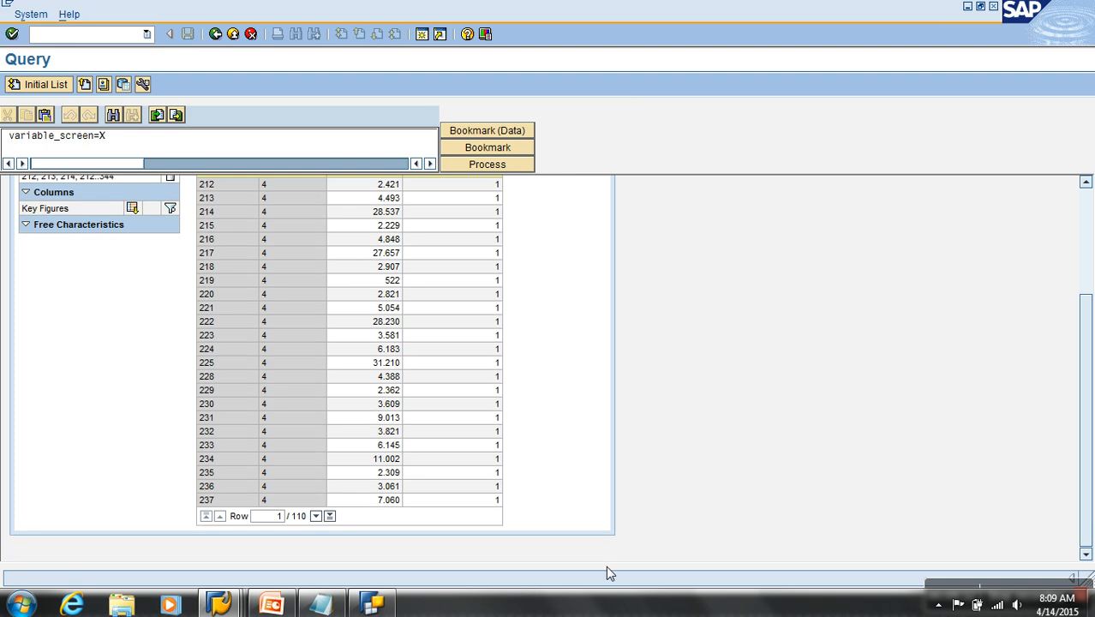
pyautogui.click(316, 516)
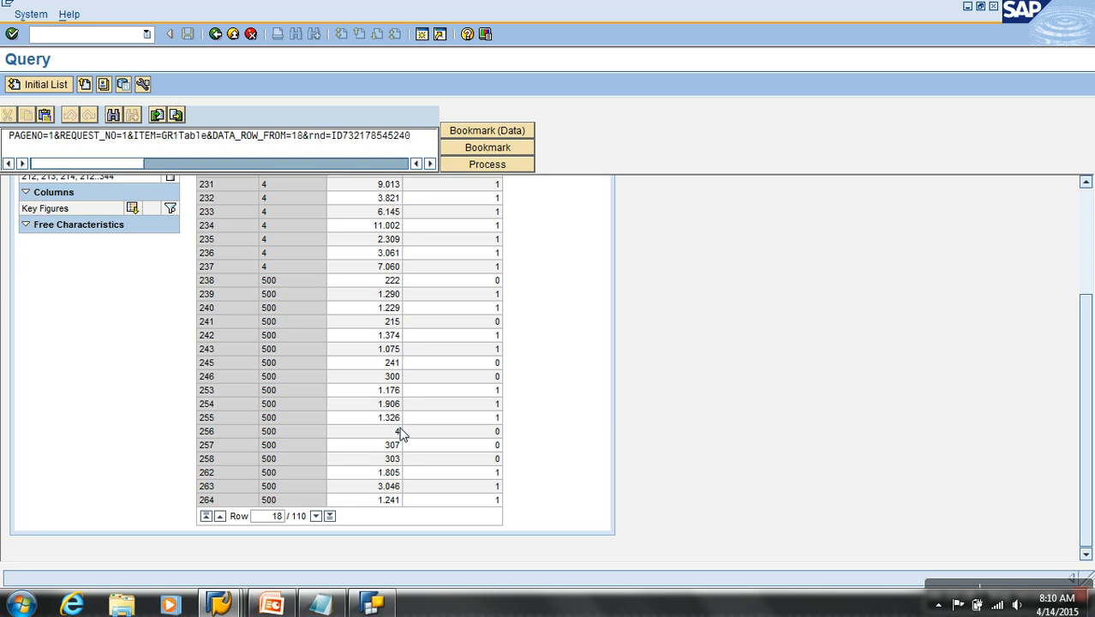
# Step: Switch to BEx Query Designer and create a new condition with the description "Only 0"
pyautogui.click(386, 610)
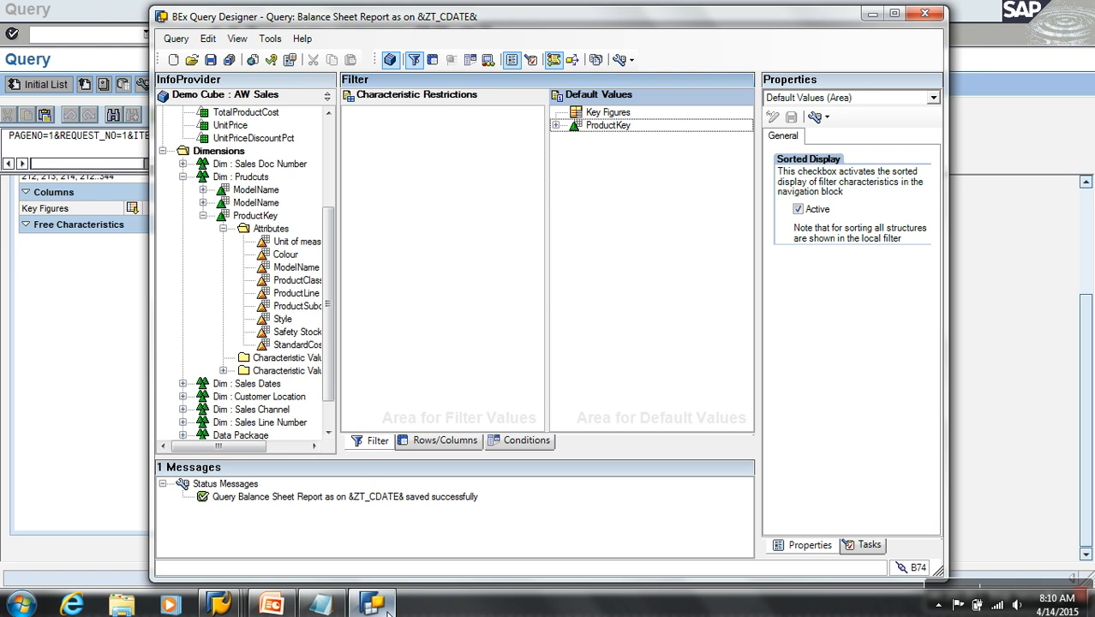
pyautogui.click(445, 447)
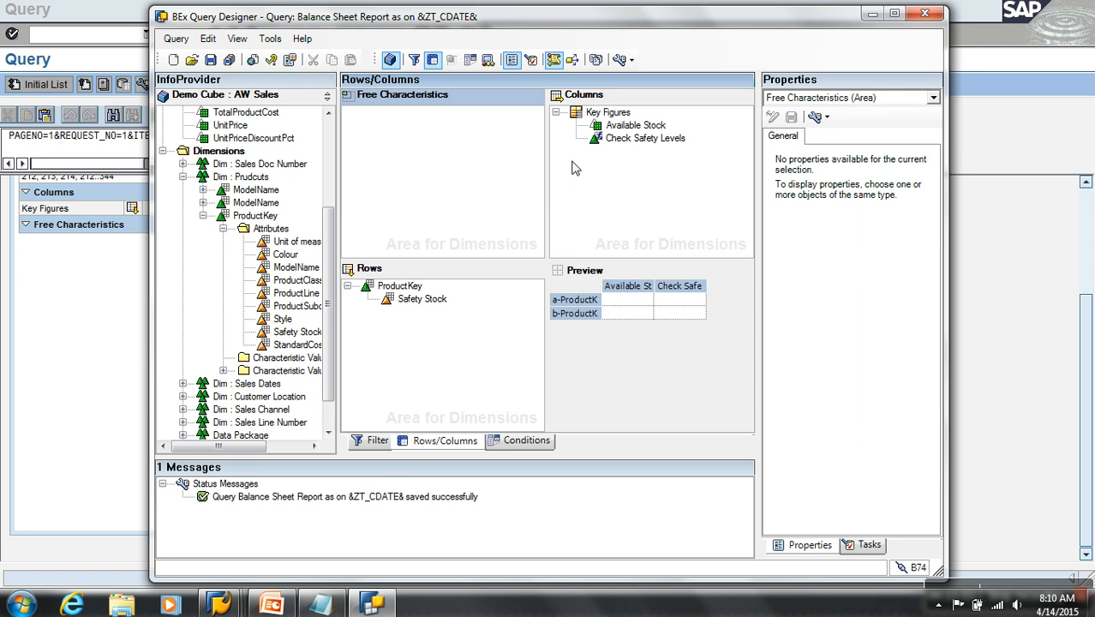
pyautogui.click(613, 140)
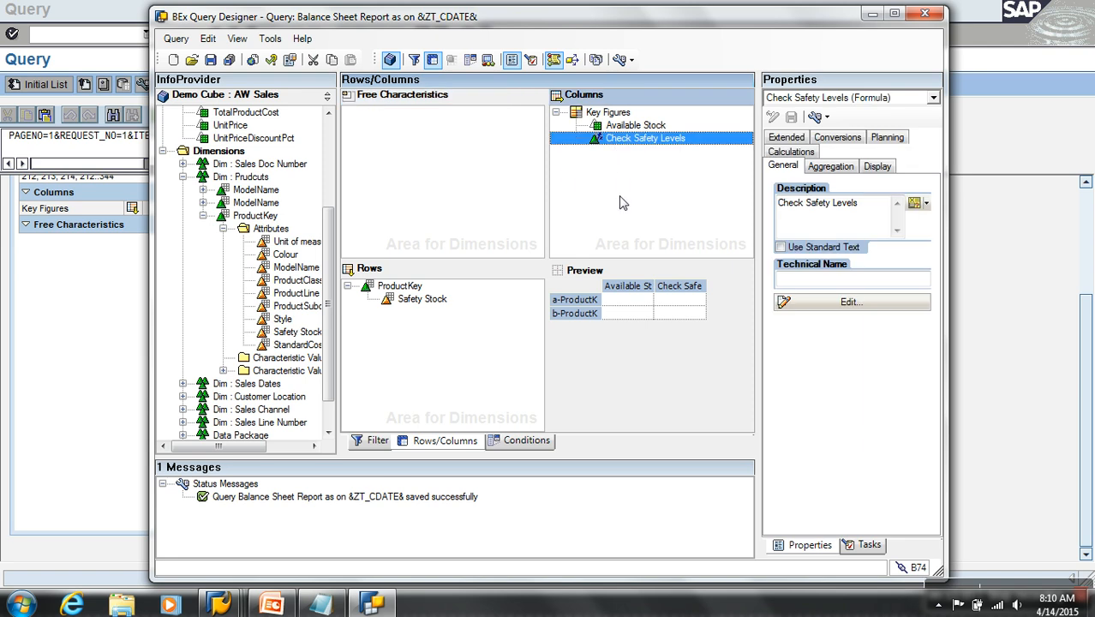
pyautogui.click(524, 440)
pyautogui.rightClick(440, 177)
pyautogui.click(481, 190)
pyautogui.rightClick(401, 113)
pyautogui.click(406, 117)
pyautogui.moveTo(438, 147); pyautogui.dragTo(341, 147)
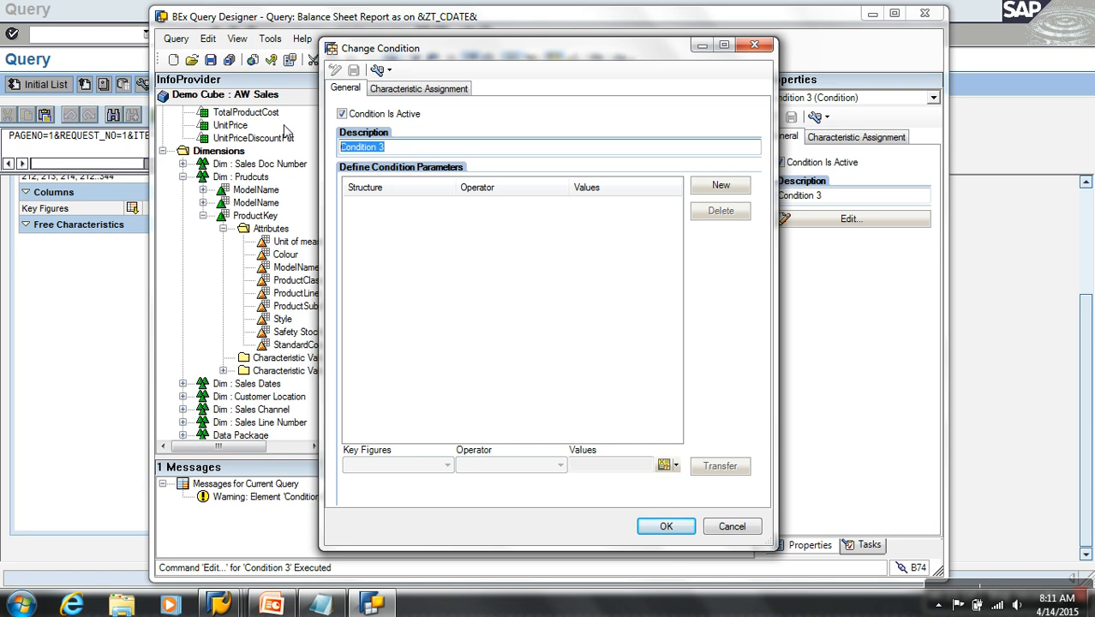
pyautogui.write('Only 0')
# Step: Add the parameter Check Safety Levels Equal To 0 to the condition, accept it, and save the query
pyautogui.click(721, 185)
pyautogui.click(447, 465)
pyautogui.click(394, 500)
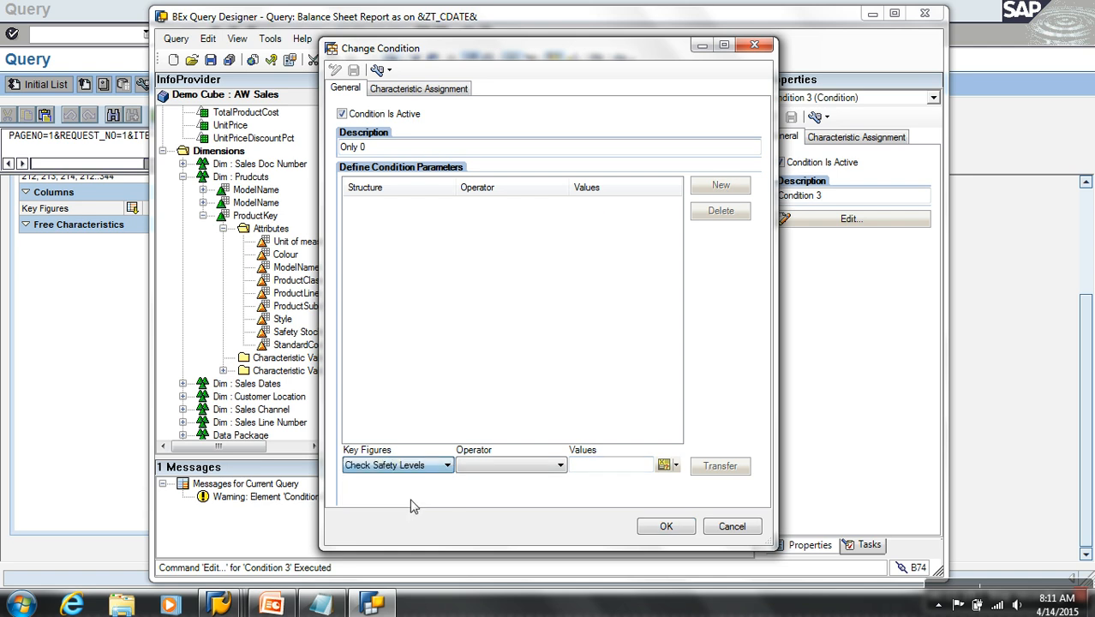
pyautogui.click(520, 465)
pyautogui.click(480, 314)
pyautogui.click(641, 464)
pyautogui.write('0')
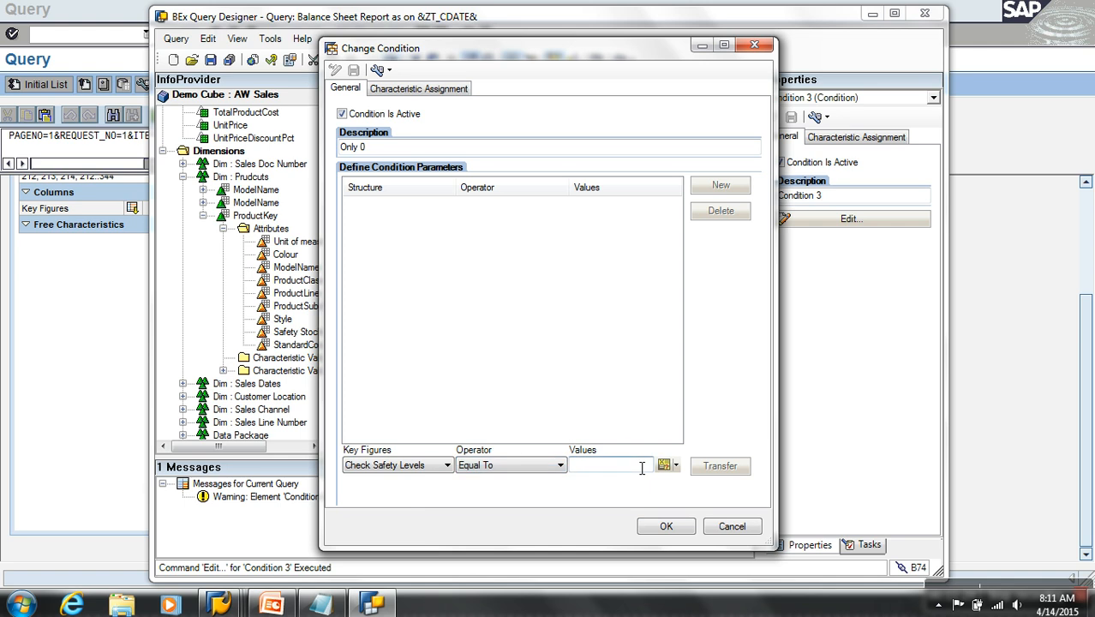
pyautogui.click(718, 466)
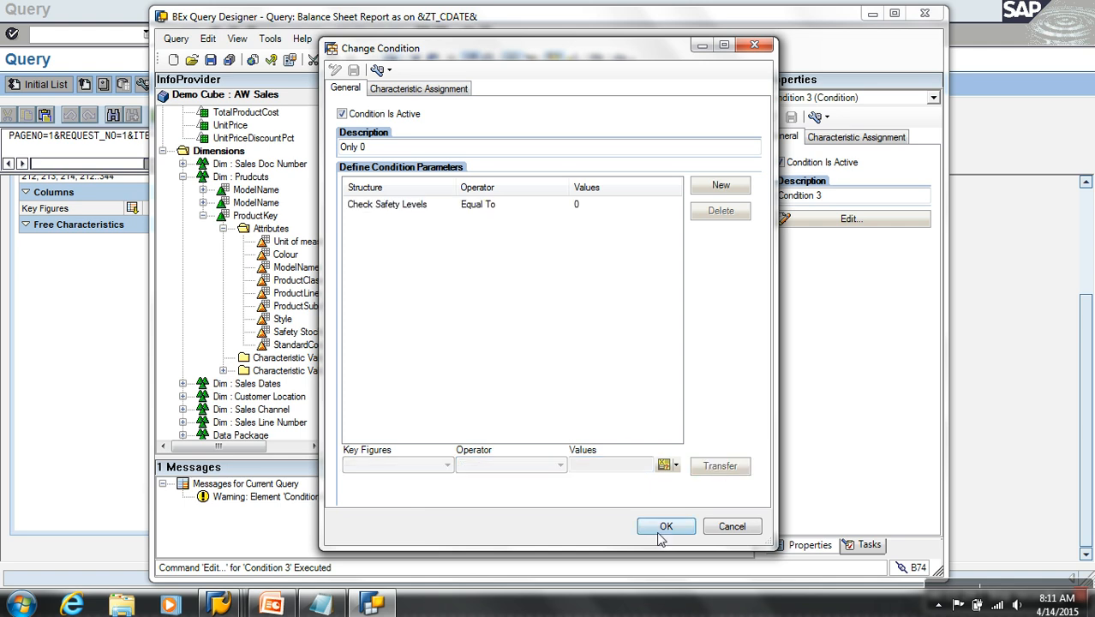
pyautogui.click(659, 527)
pyautogui.click(210, 60)
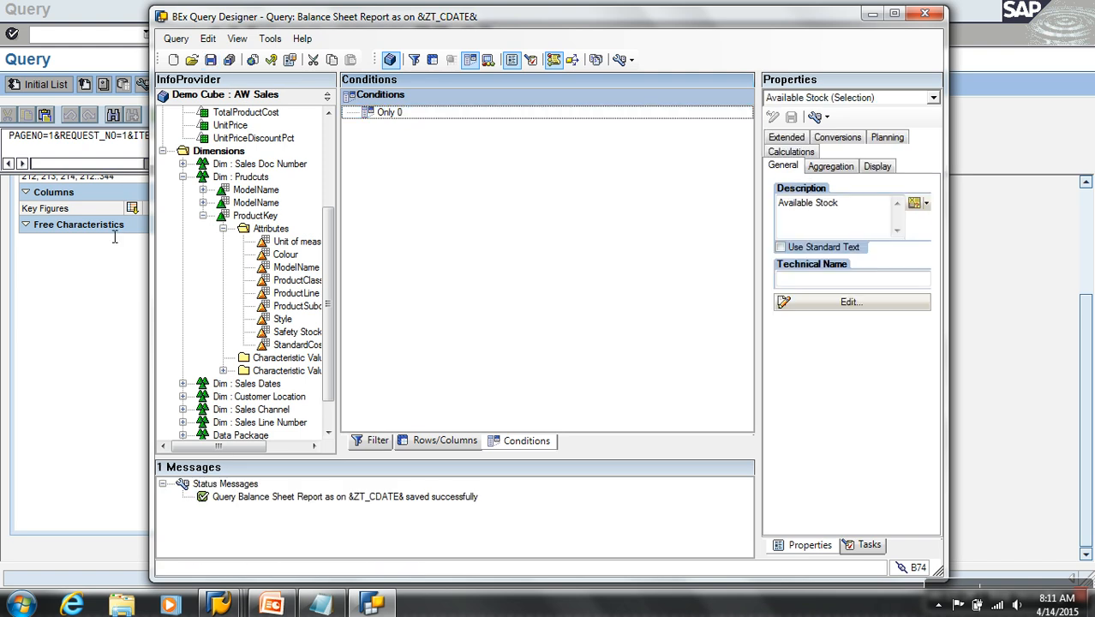
# Step: Rerun the query in SAP GUI and compare Available Stock with Safety Stock for the filtered products
pyautogui.click(177, 114)
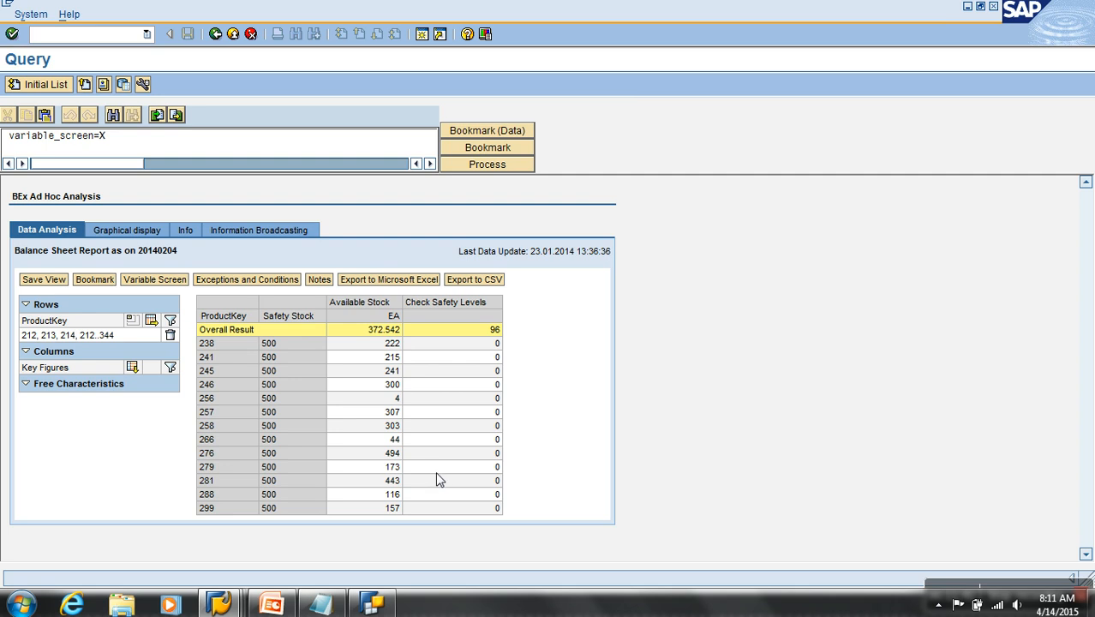
pyautogui.doubleClick(390, 343)
# Step: Switch to BEx Query Designer and remove the Only 0 condition from the query
pyautogui.click(372, 605)
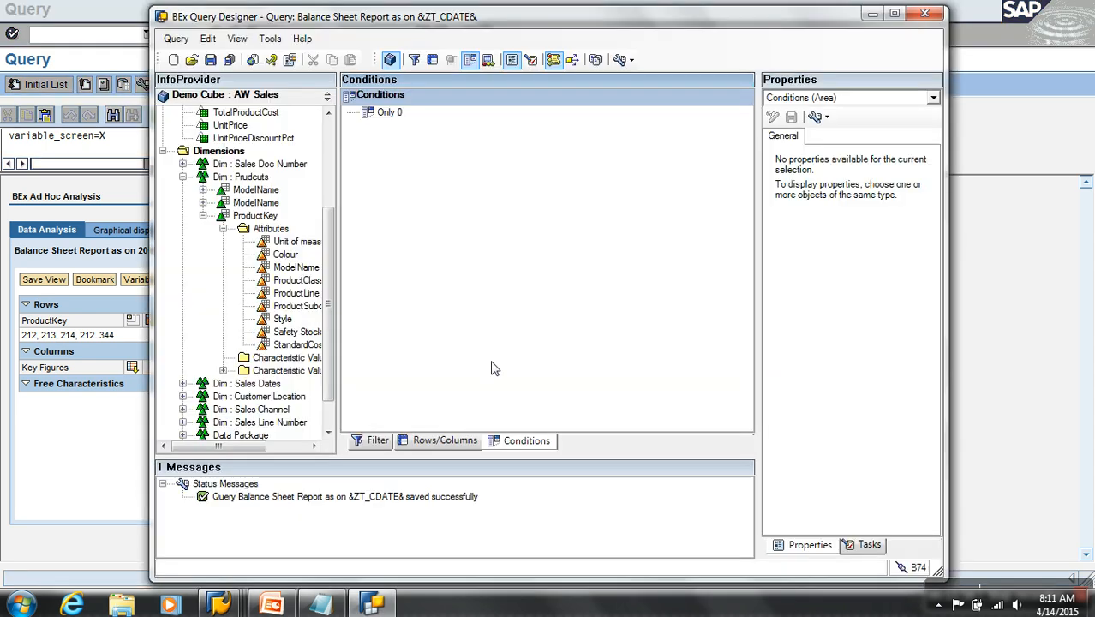
pyautogui.rightClick(399, 114)
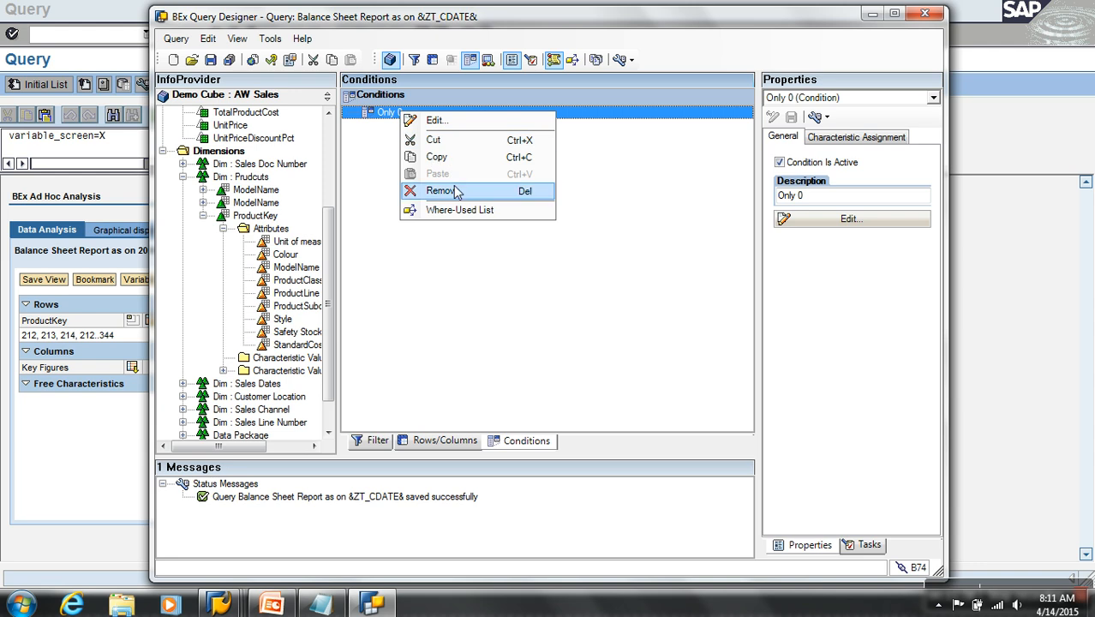
pyautogui.click(455, 192)
# Step: Show the query's exceptions, create a new exception, and open it for editing
pyautogui.click(441, 438)
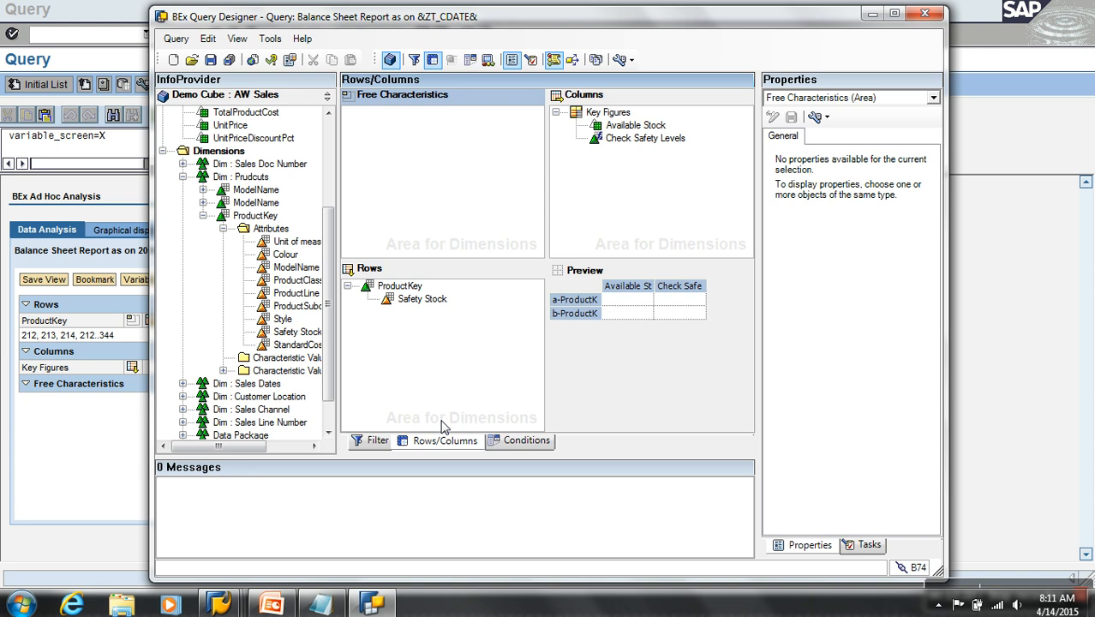
pyautogui.click(491, 59)
pyautogui.rightClick(454, 155)
pyautogui.click(487, 161)
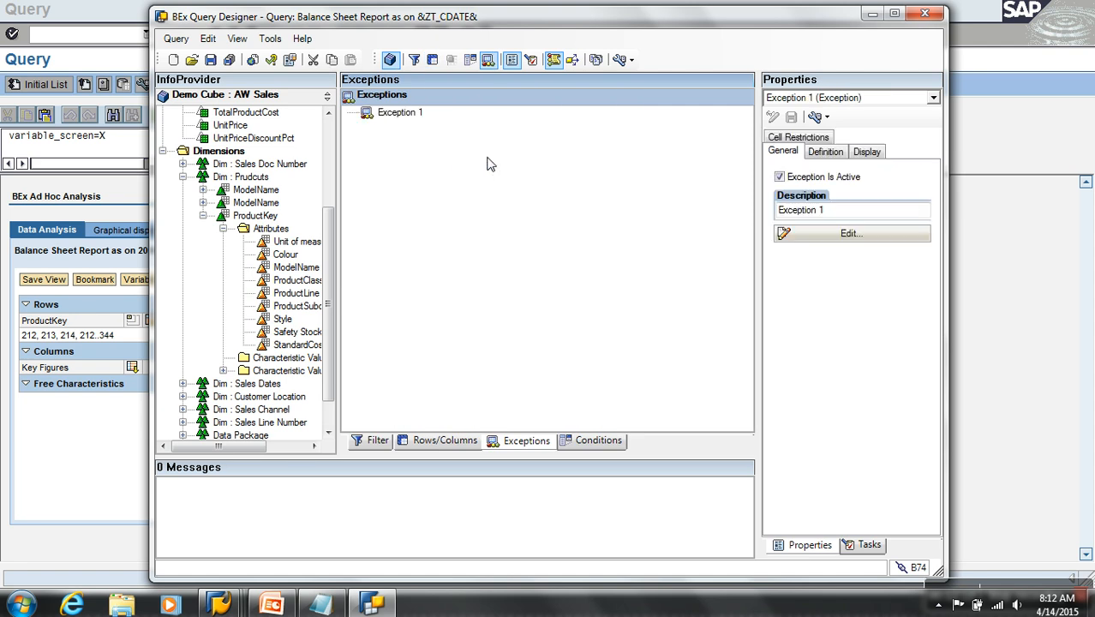
pyautogui.rightClick(399, 115)
pyautogui.click(433, 115)
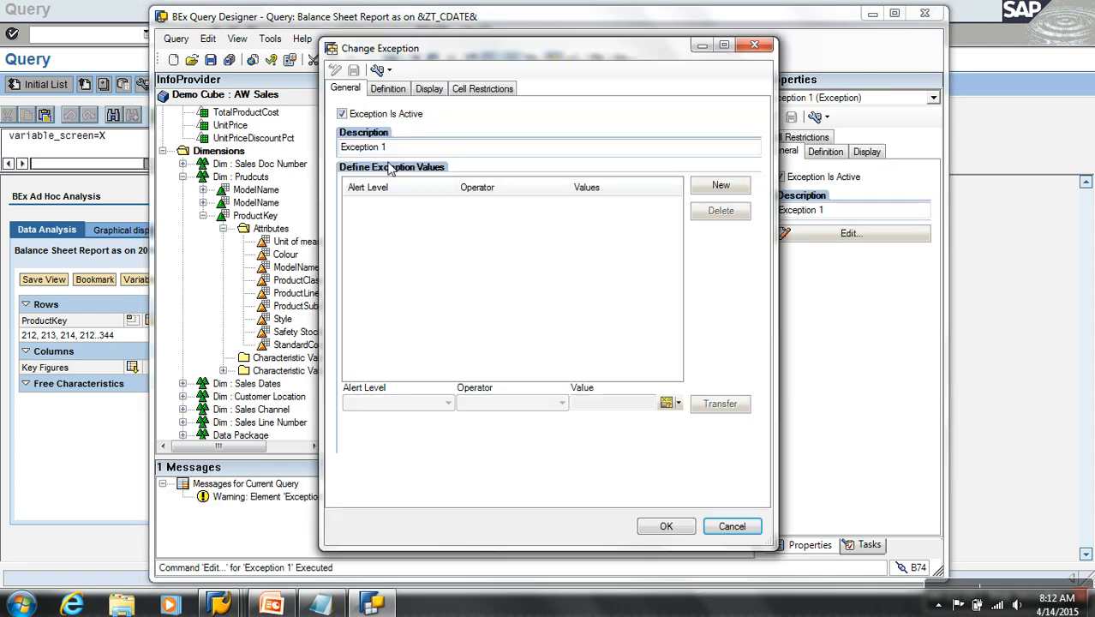
# Step: Add an exception value with alert level Good 1, operator Equal To, and value 1
pyautogui.click(698, 188)
pyautogui.click(446, 404)
pyautogui.click(377, 420)
pyautogui.click(497, 402)
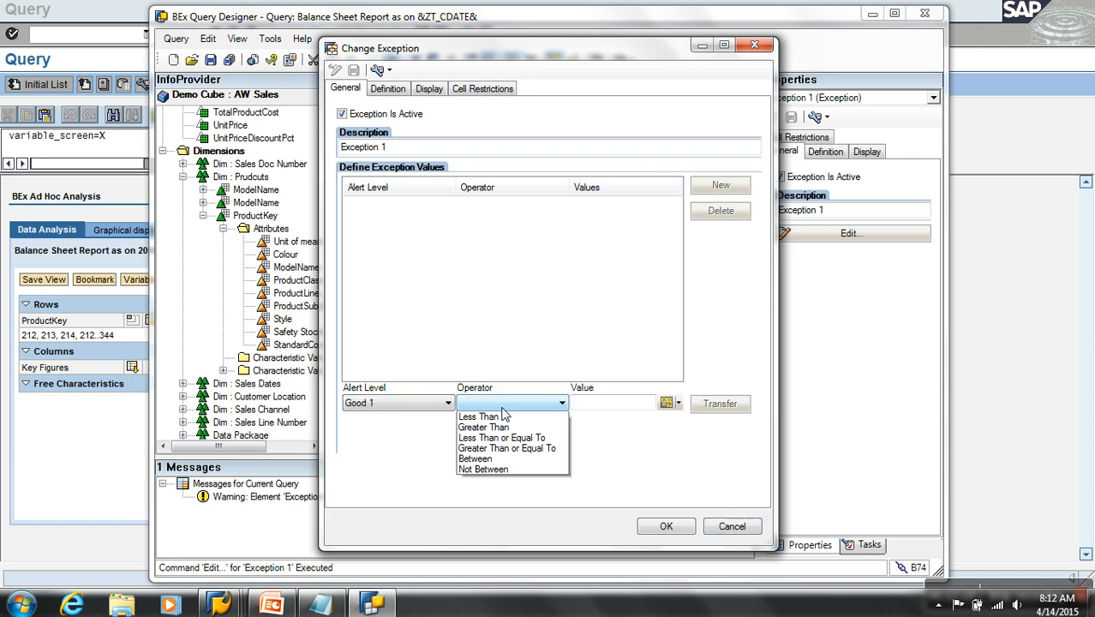
pyautogui.click(485, 428)
pyautogui.click(617, 404)
pyautogui.write('1')
pyautogui.click(722, 404)
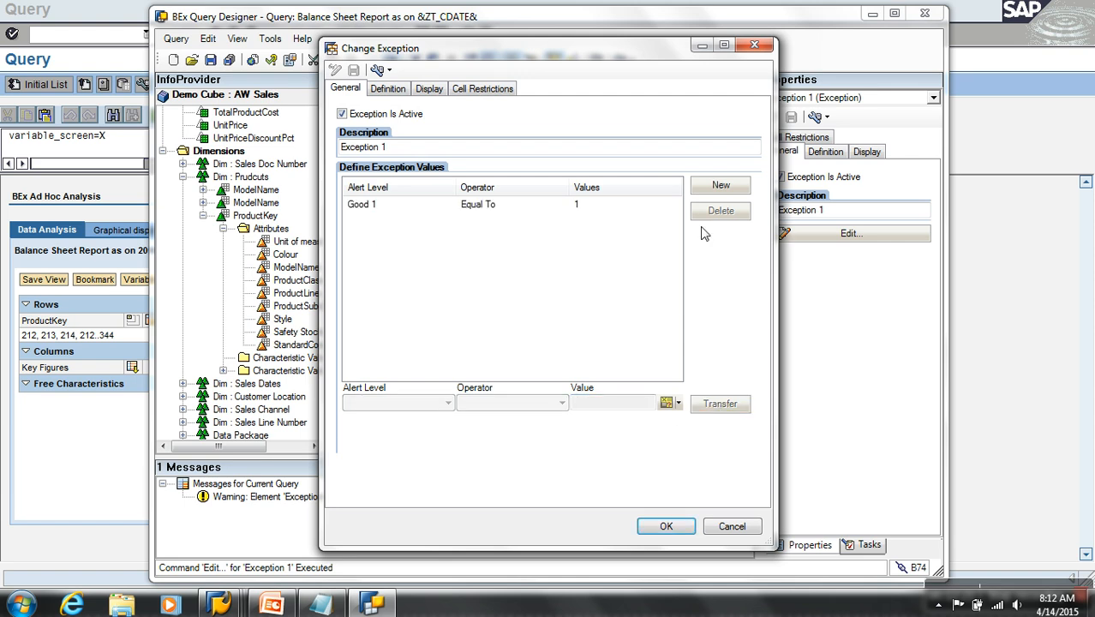
# Step: Add a second exception value with alert level Bad 3, operator Equal To, and value 0
pyautogui.click(718, 185)
pyautogui.click(448, 402)
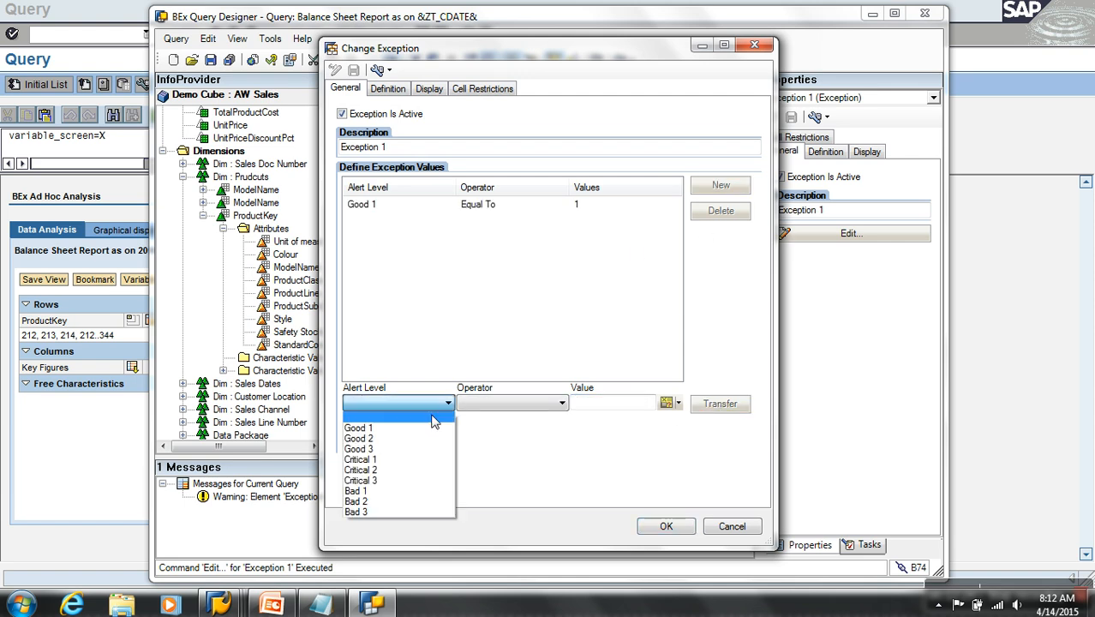
pyautogui.click(356, 511)
pyautogui.click(501, 404)
pyautogui.click(526, 424)
pyautogui.click(599, 405)
pyautogui.write('0')
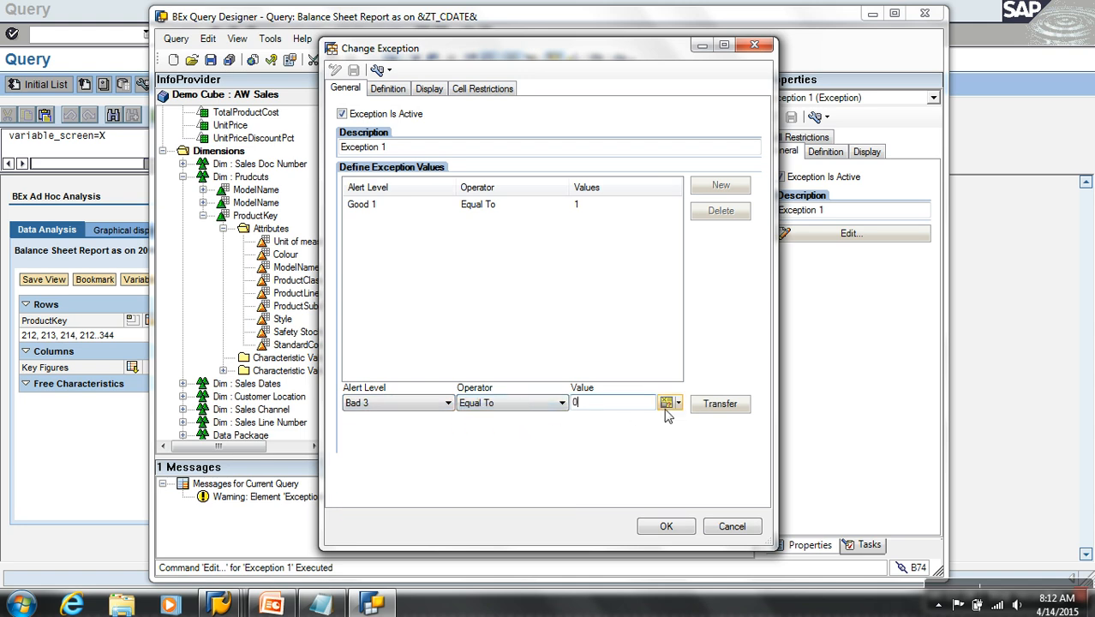
pyautogui.click(718, 404)
# Step: Define the exception on the key figure Check Safety Levels, accept it, and save the query
pyautogui.click(390, 89)
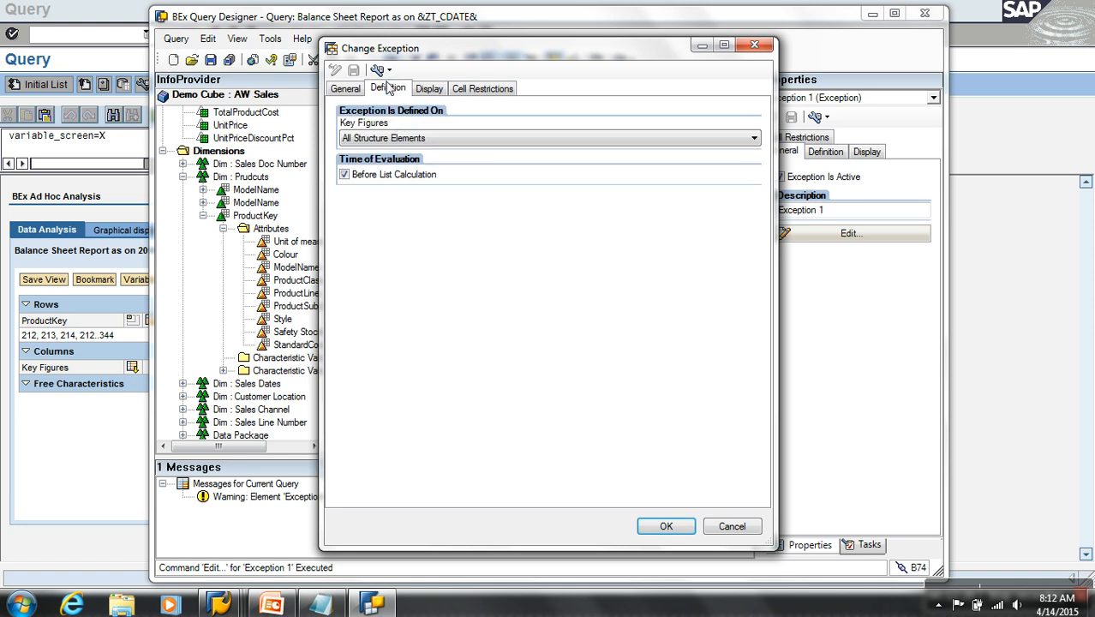
pyautogui.click(404, 138)
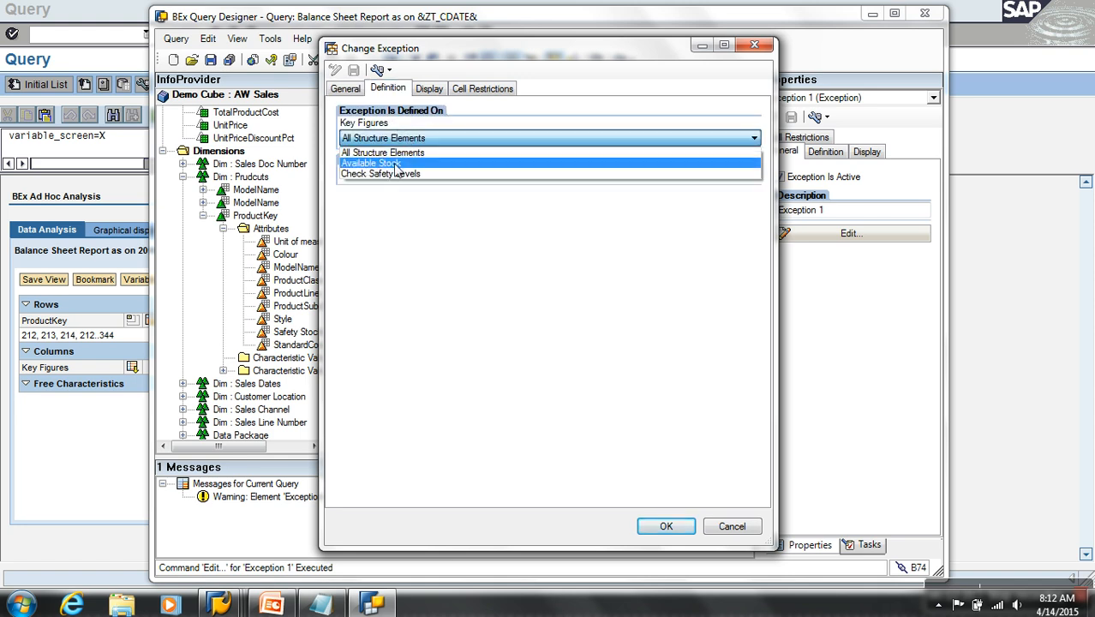
pyautogui.click(392, 174)
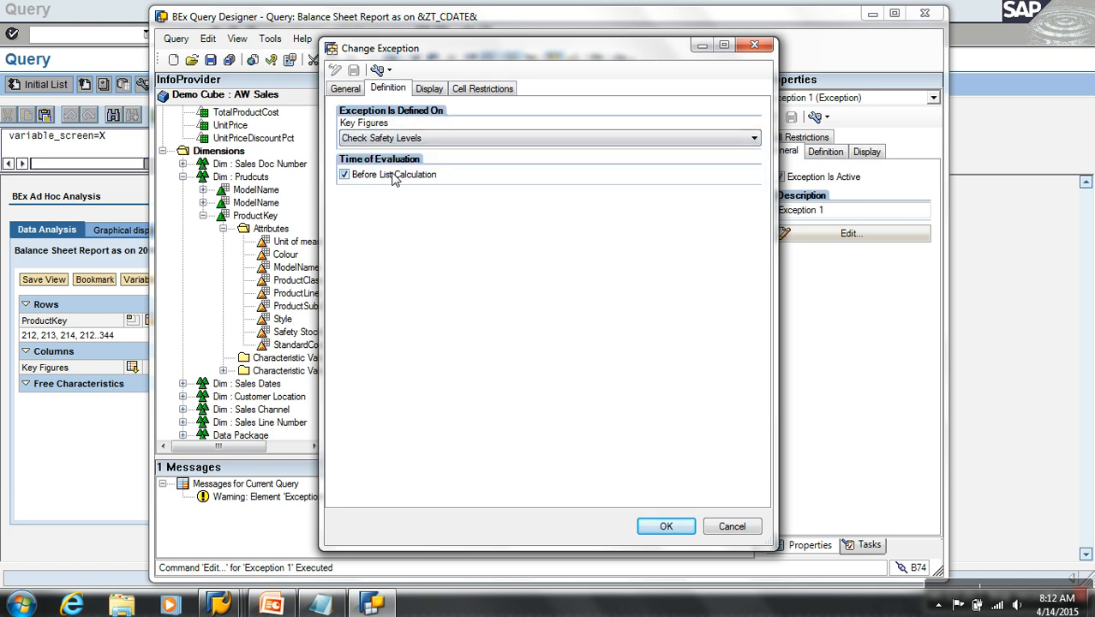
pyautogui.click(665, 526)
pyautogui.click(210, 59)
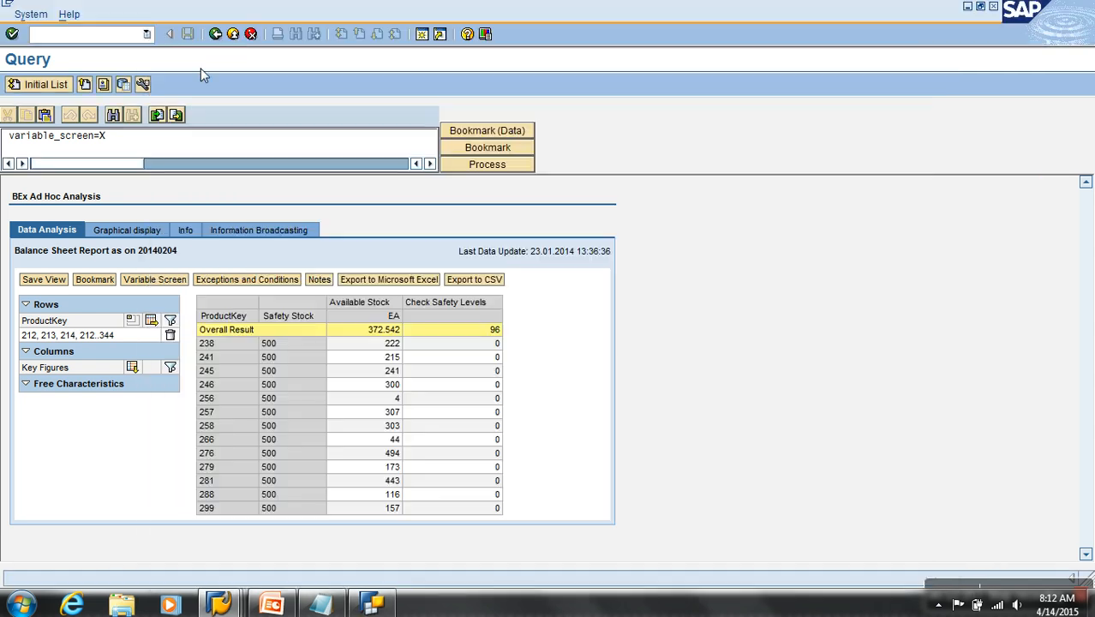
# Step: Rerun the query from the Query Monitor and page through the result to examine the Check Safety Levels highlighting
pyautogui.click(215, 35)
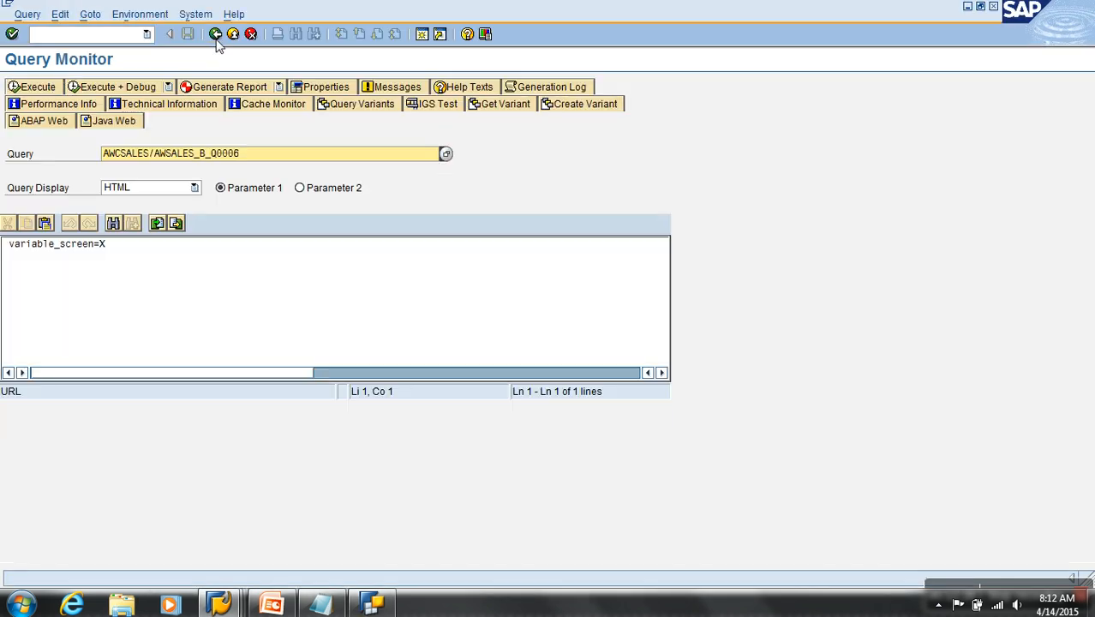
pyautogui.click(43, 86)
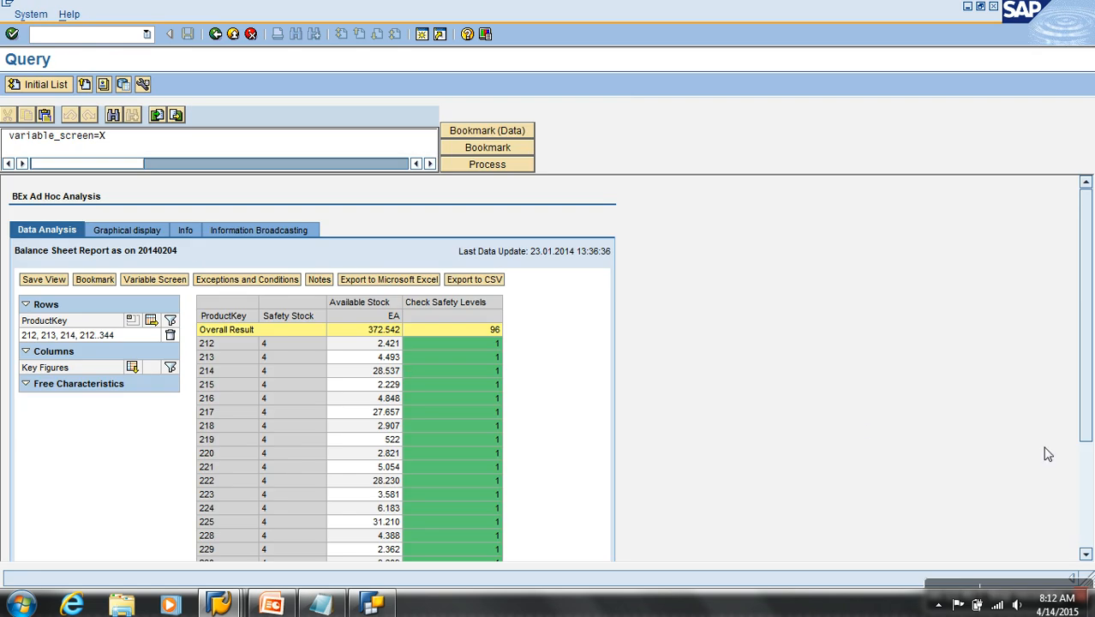
pyautogui.click(1088, 485)
pyautogui.click(315, 516)
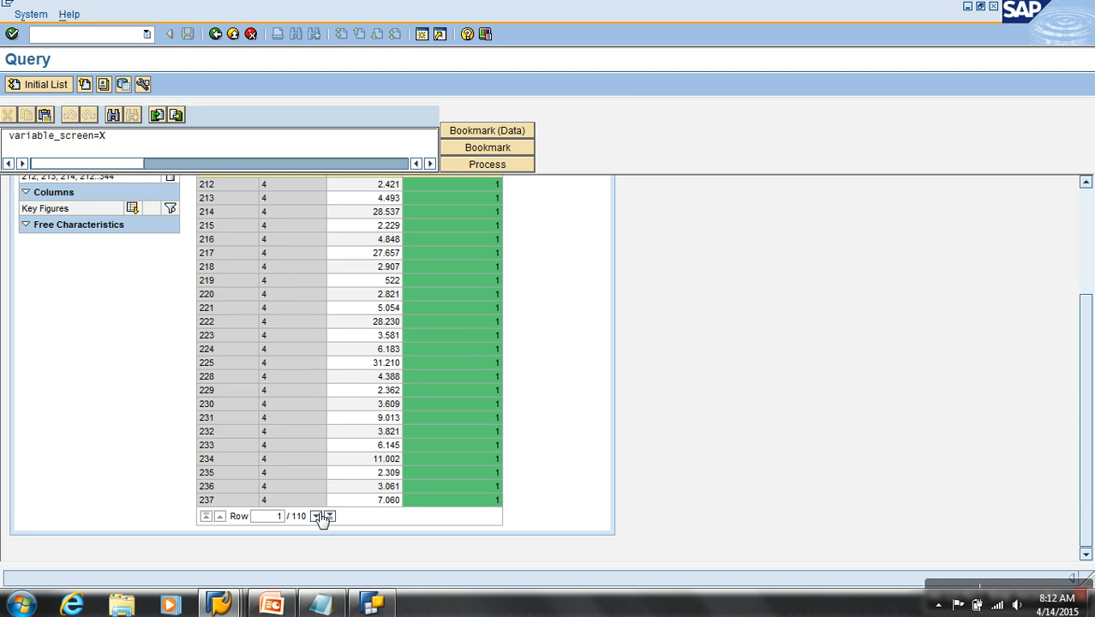
pyautogui.scroll(-5, 371, 481)
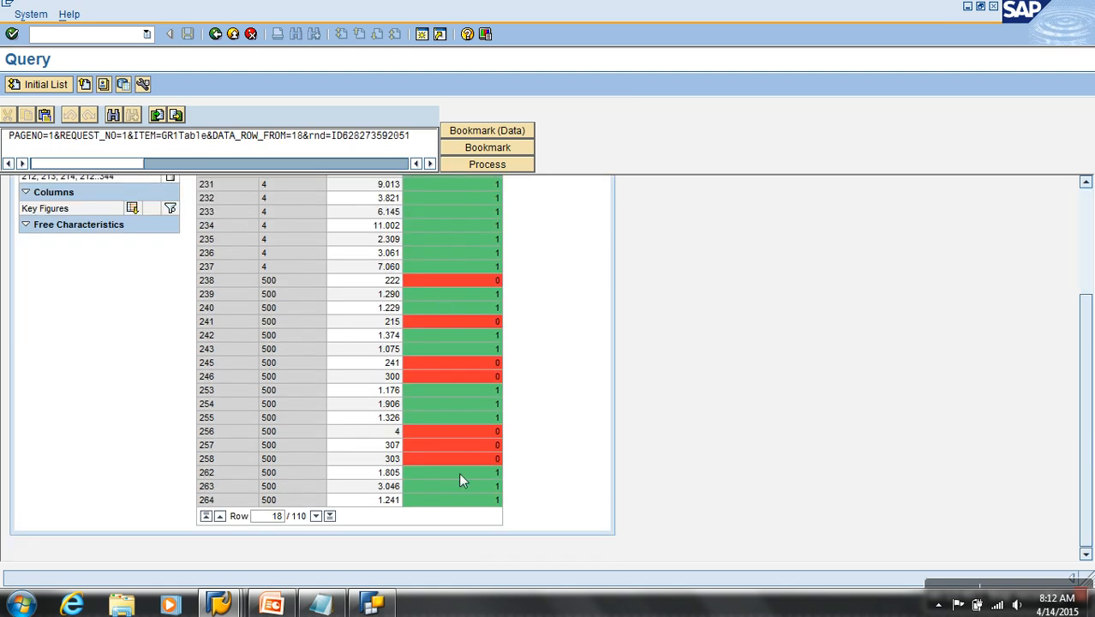
pyautogui.scroll(3, 458, 480)
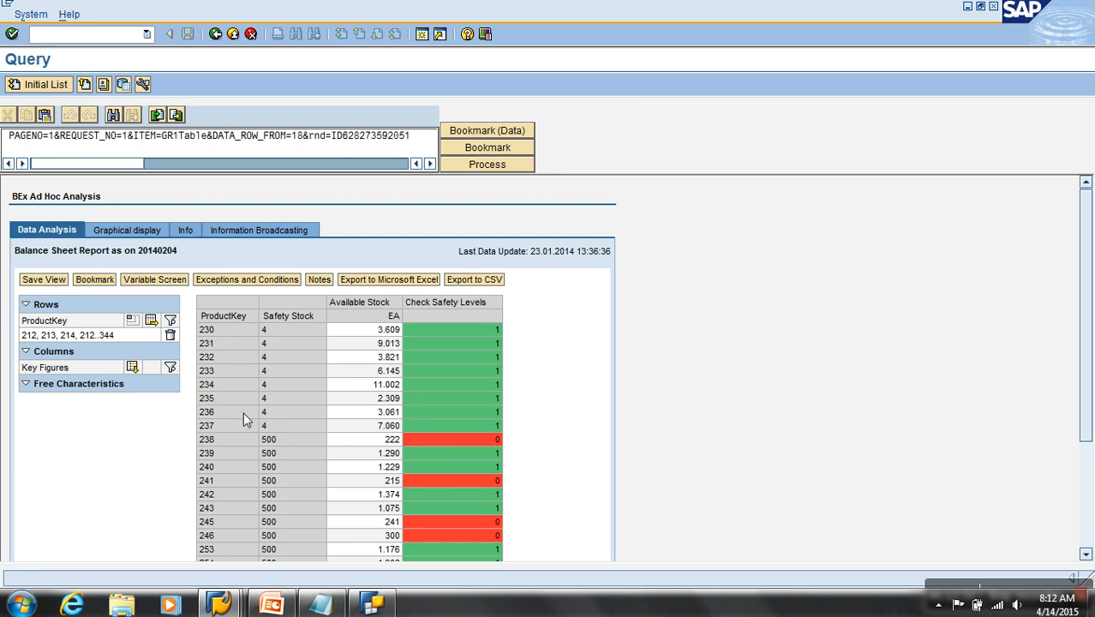
# Step: In BEx Query Designer, make Exception 1 also affect characteristic cells in rows, accept it, and save the query
pyautogui.click(372, 604)
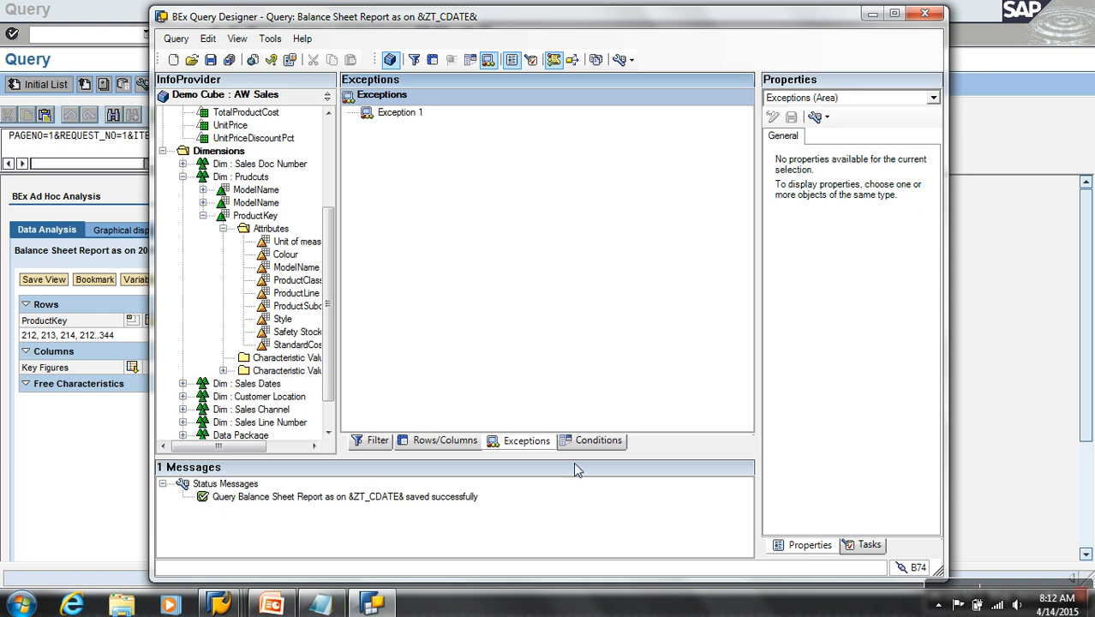
pyautogui.rightClick(400, 115)
pyautogui.click(438, 125)
pyautogui.click(388, 88)
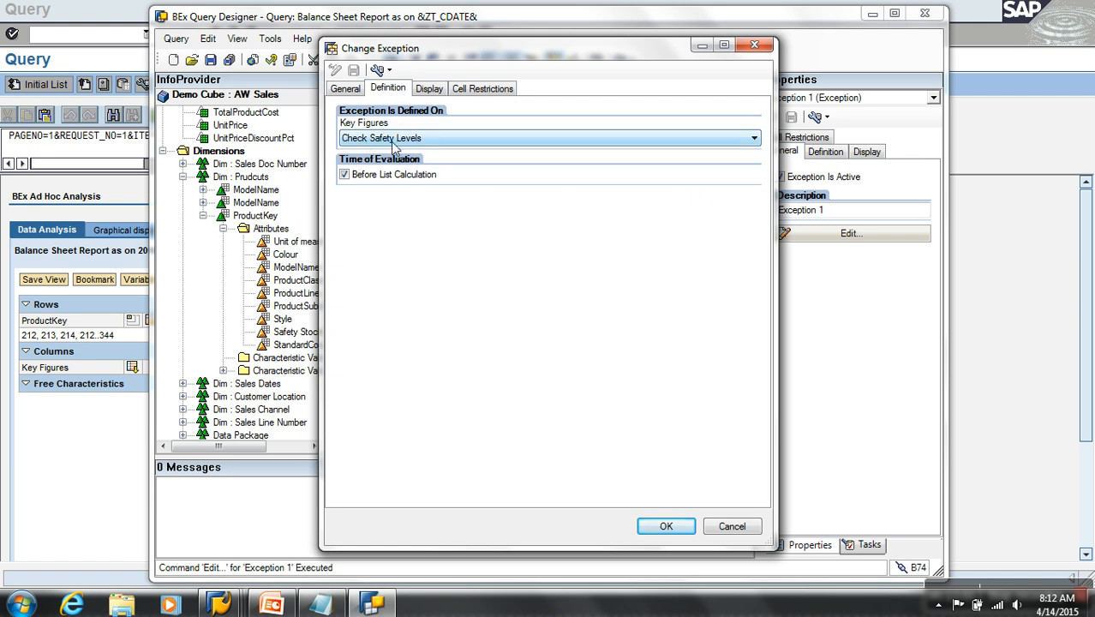
pyautogui.click(429, 91)
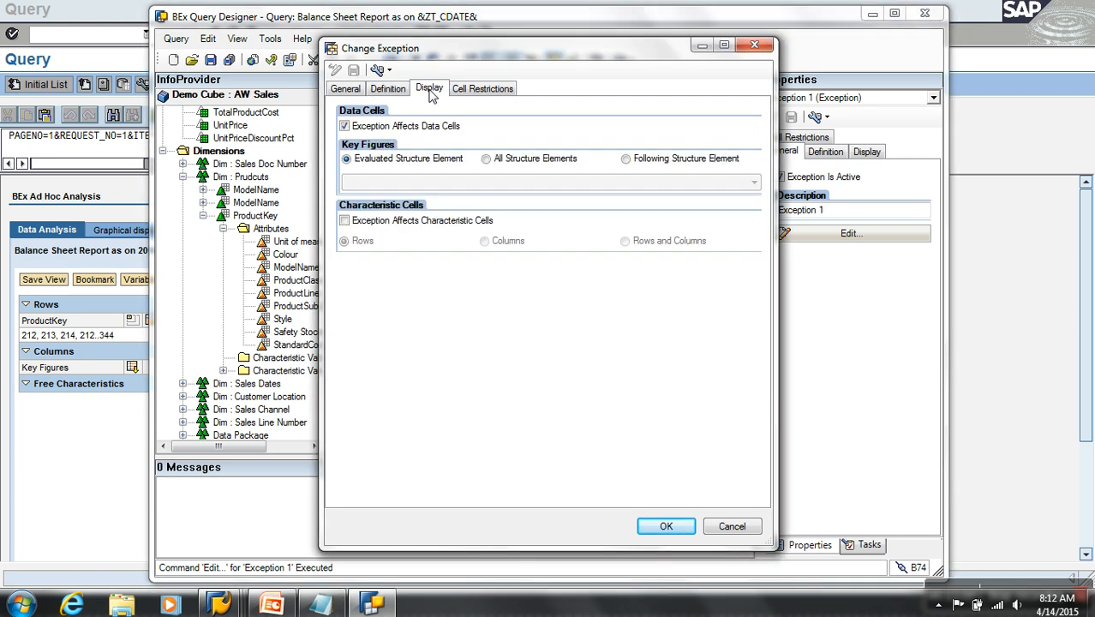
pyautogui.click(357, 222)
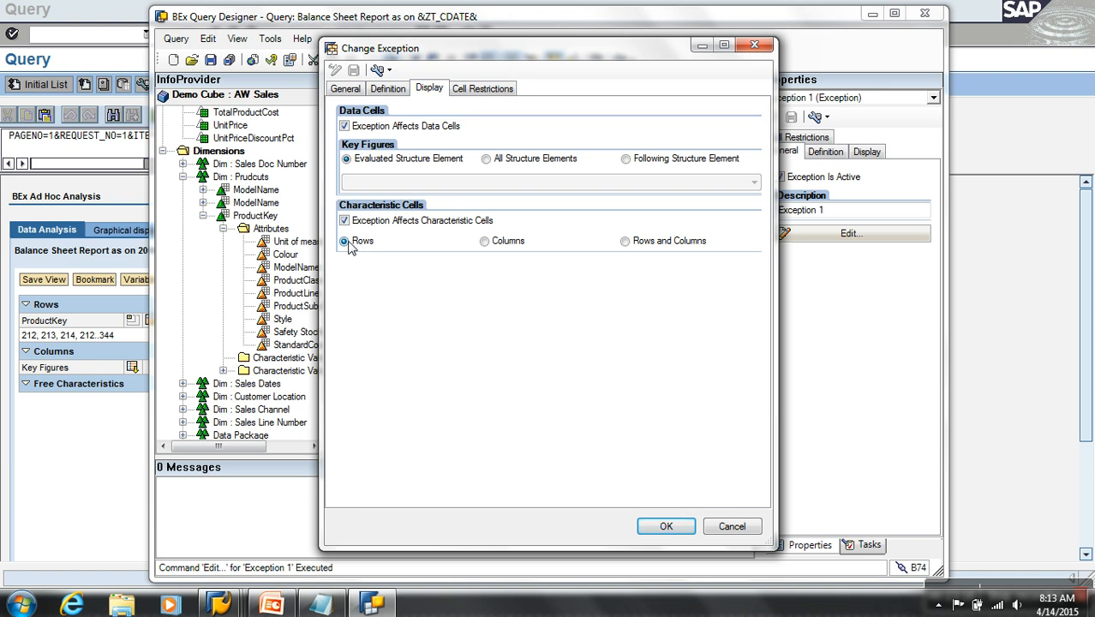
pyautogui.click(666, 526)
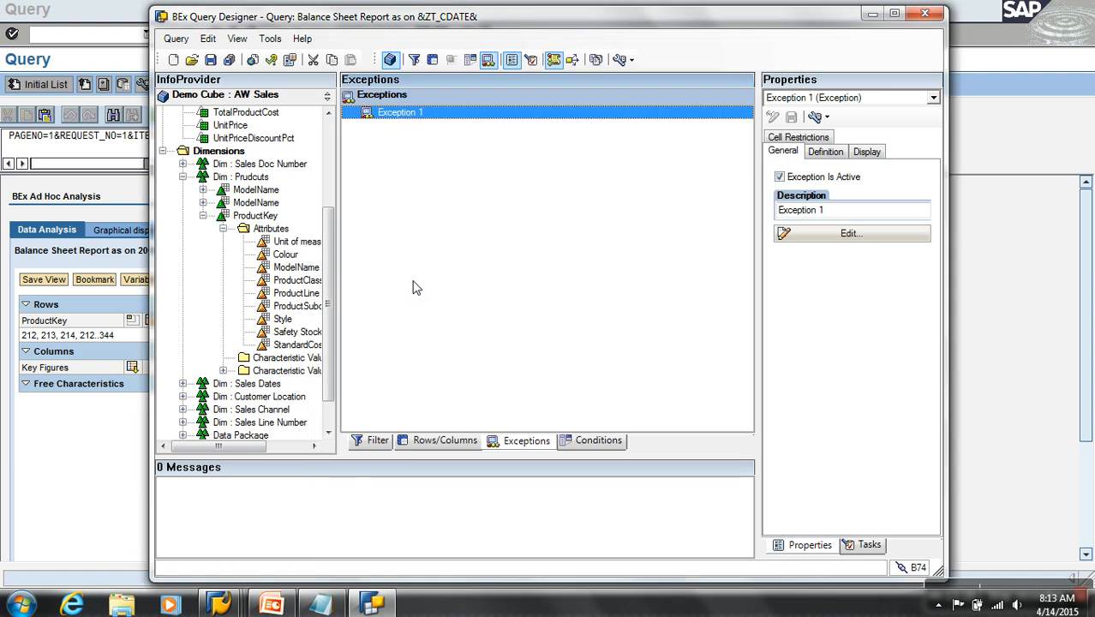
pyautogui.click(210, 60)
# Step: Try to execute the query in the web browser and correct its address, and close the browser window
pyautogui.click(252, 62)
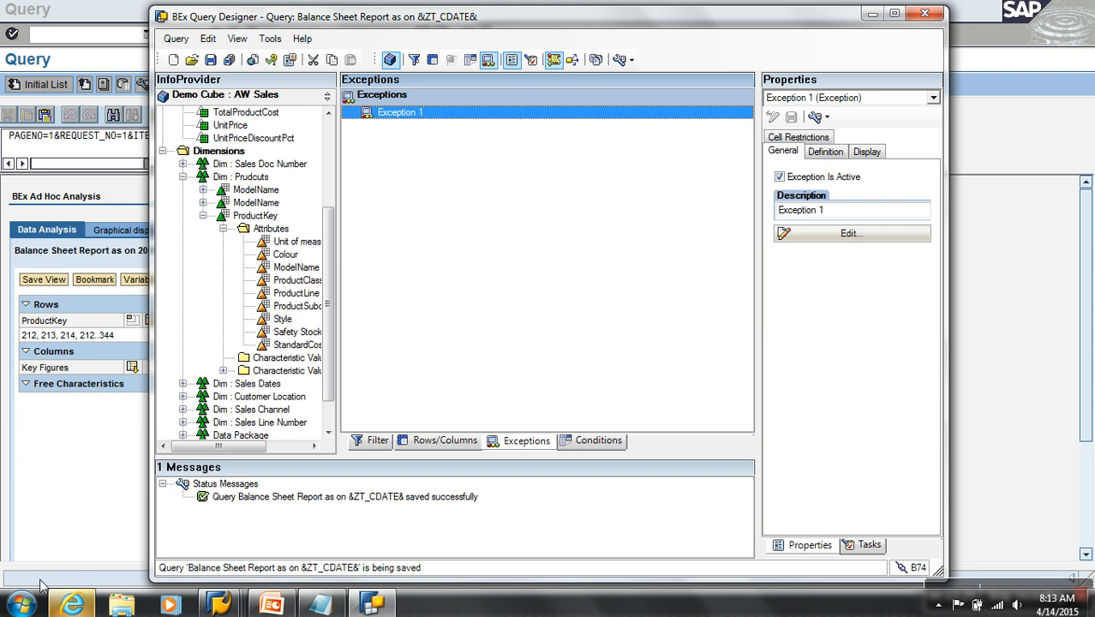
pyautogui.click(74, 605)
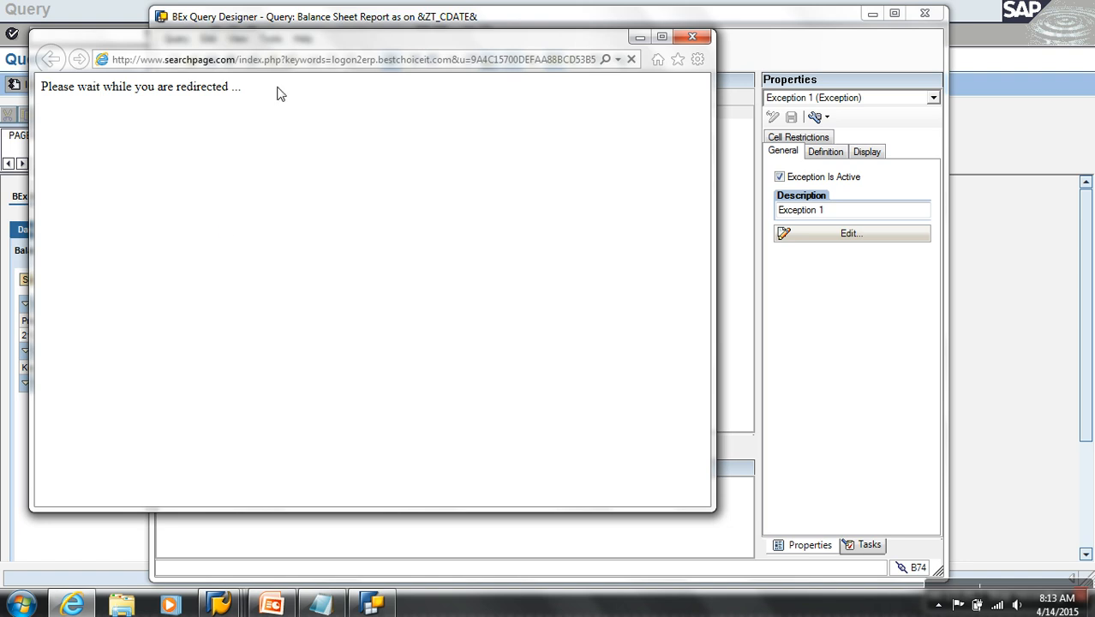
pyautogui.moveTo(296, 40); pyautogui.dragTo(402, 97)
pyautogui.click(390, 125)
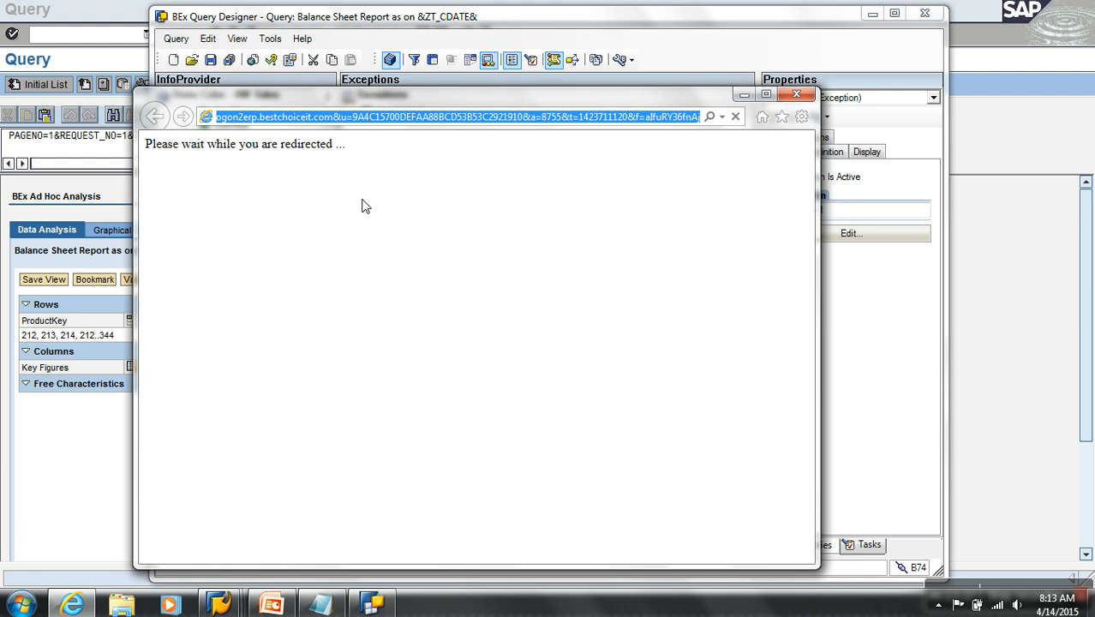
pyautogui.click(337, 125)
pyautogui.moveTo(339, 125); pyautogui.dragTo(167, 122)
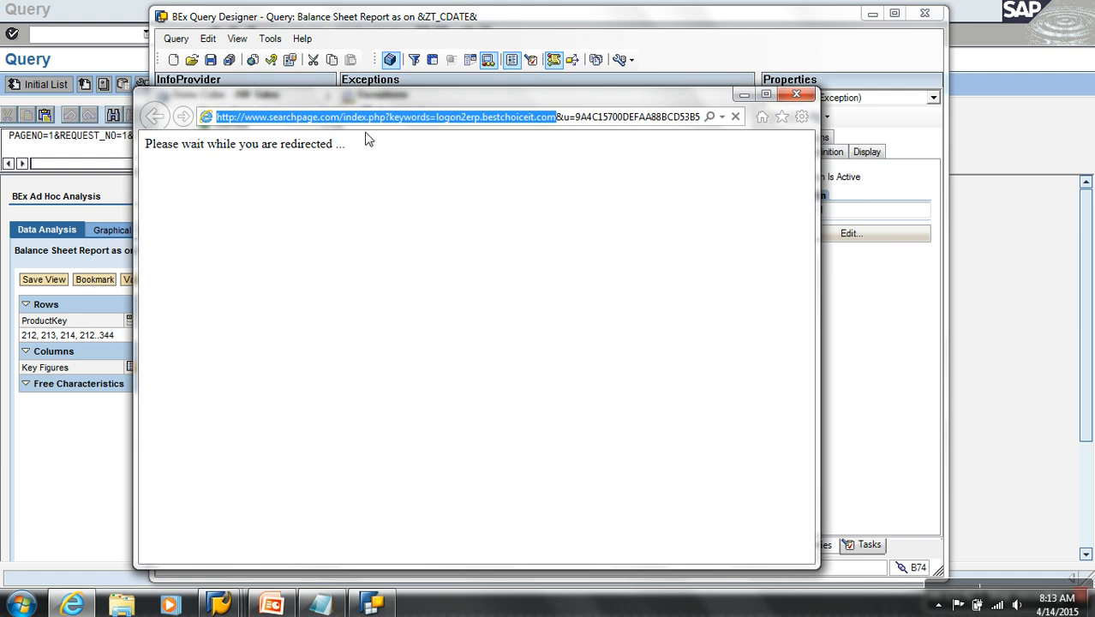
pyautogui.write('h')
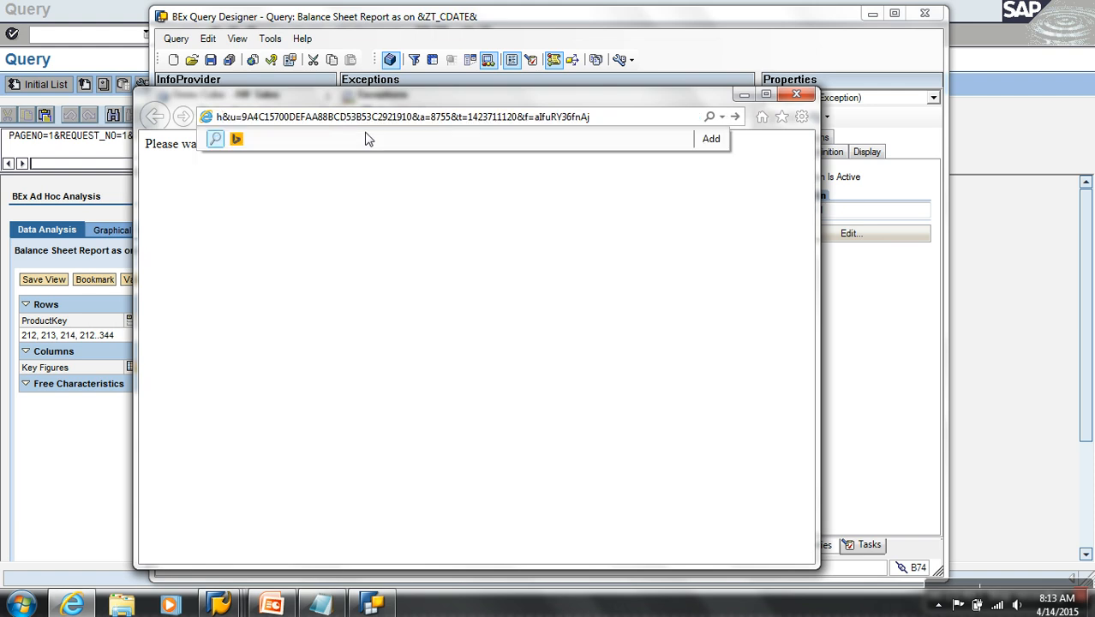
pyautogui.click(796, 95)
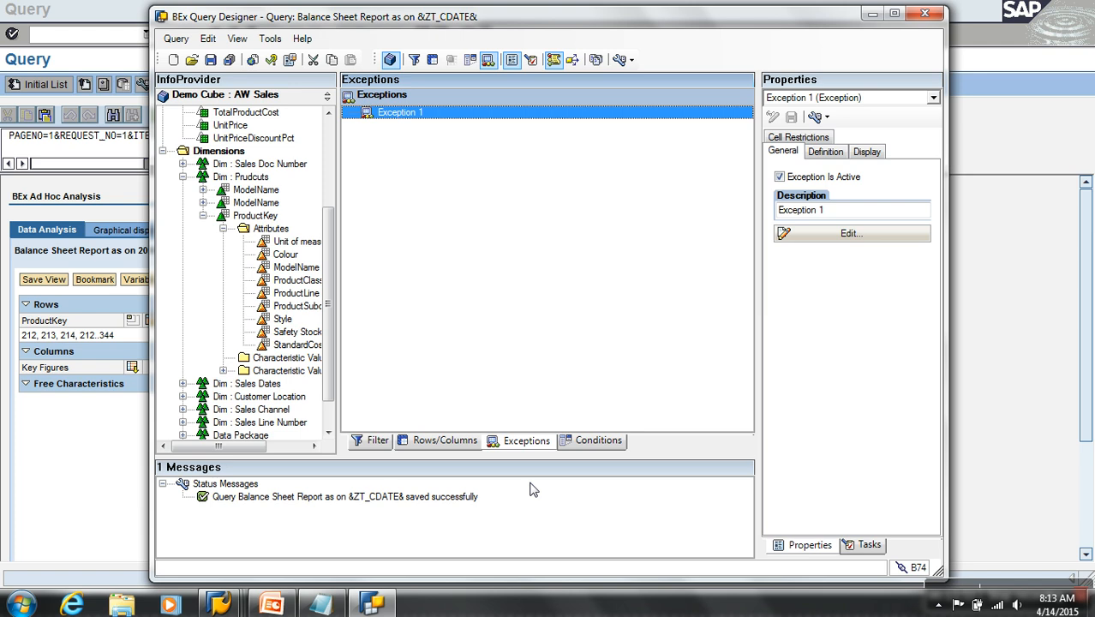
# Step: Switch to the SAP master data session and display the ZPRODKEY record for product 212 to examine its standard cost
pyautogui.click(463, 441)
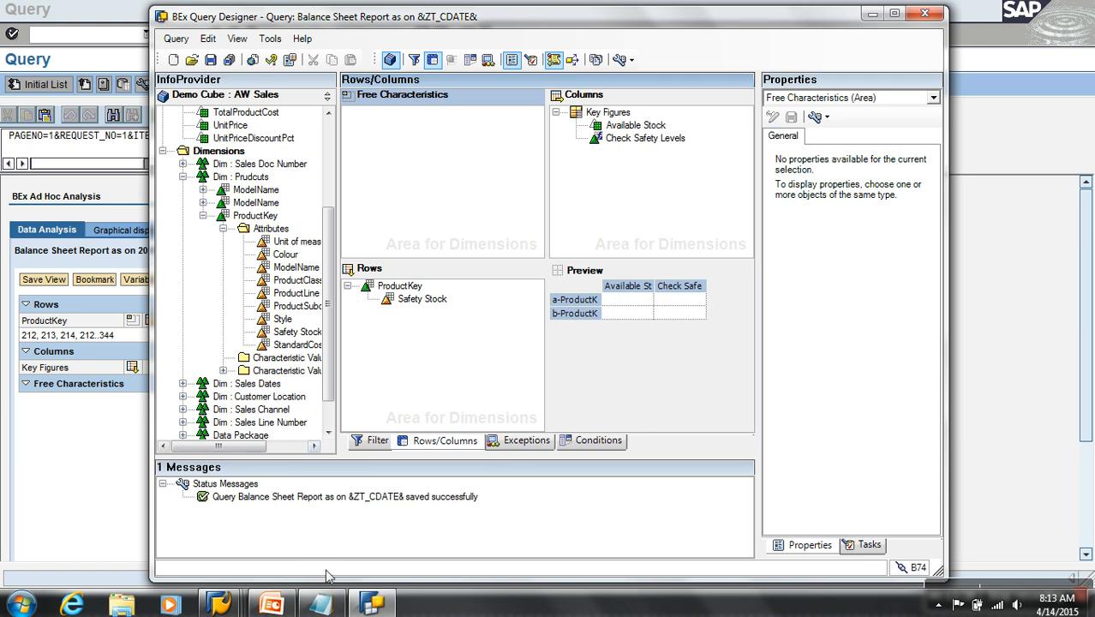
pyautogui.moveTo(220, 604)
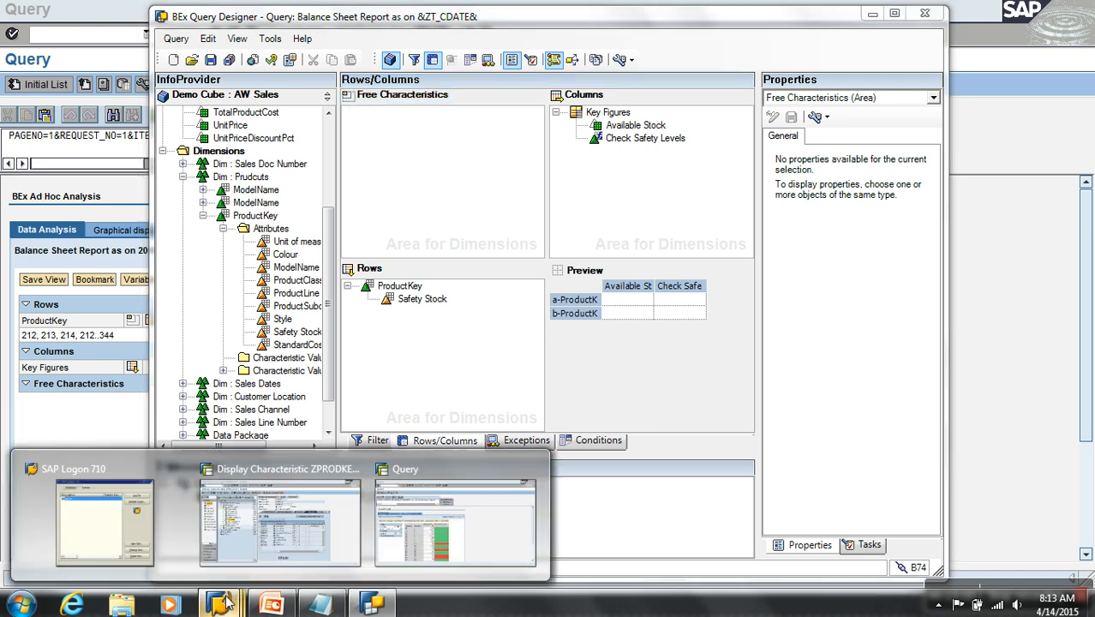
pyautogui.click(285, 572)
pyautogui.click(257, 84)
pyautogui.write('212')
pyautogui.press('F8')
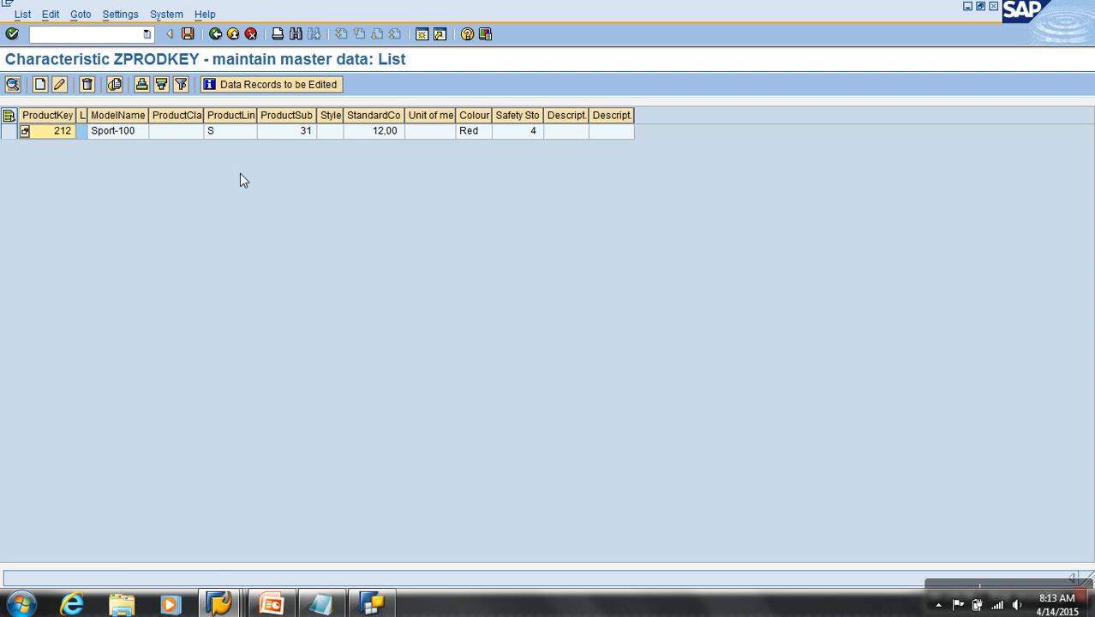
pyautogui.click(393, 134)
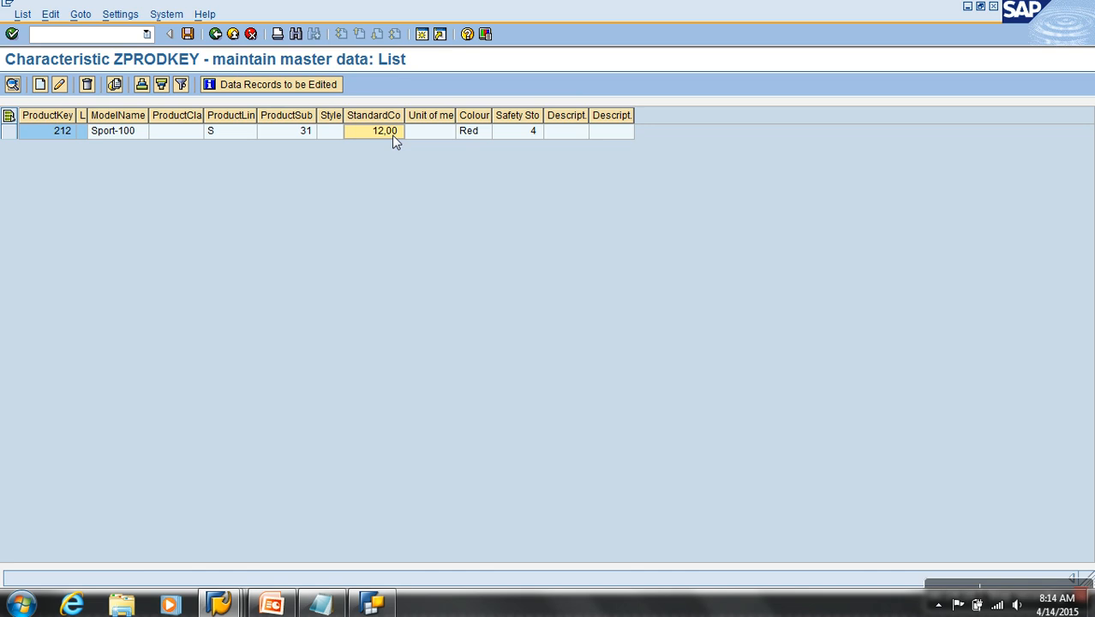
# Step: Switch to BEx Query Designer and add OrderQuantity to the Key Figures structure in the columns
pyautogui.click(374, 602)
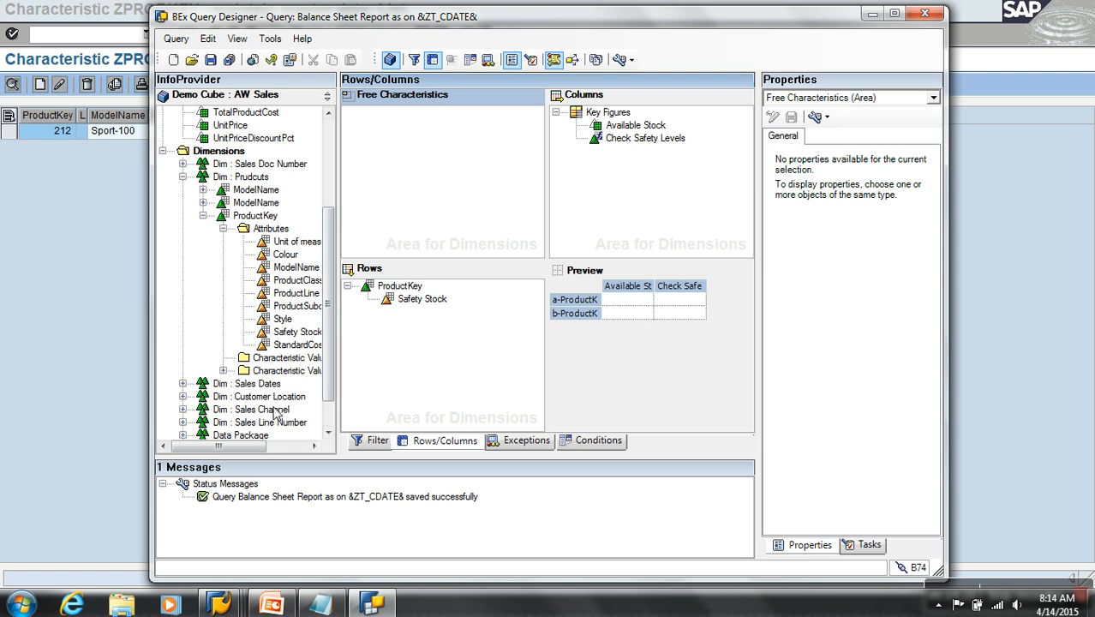
pyautogui.moveTo(254, 447); pyautogui.dragTo(276, 447)
pyautogui.click(268, 346)
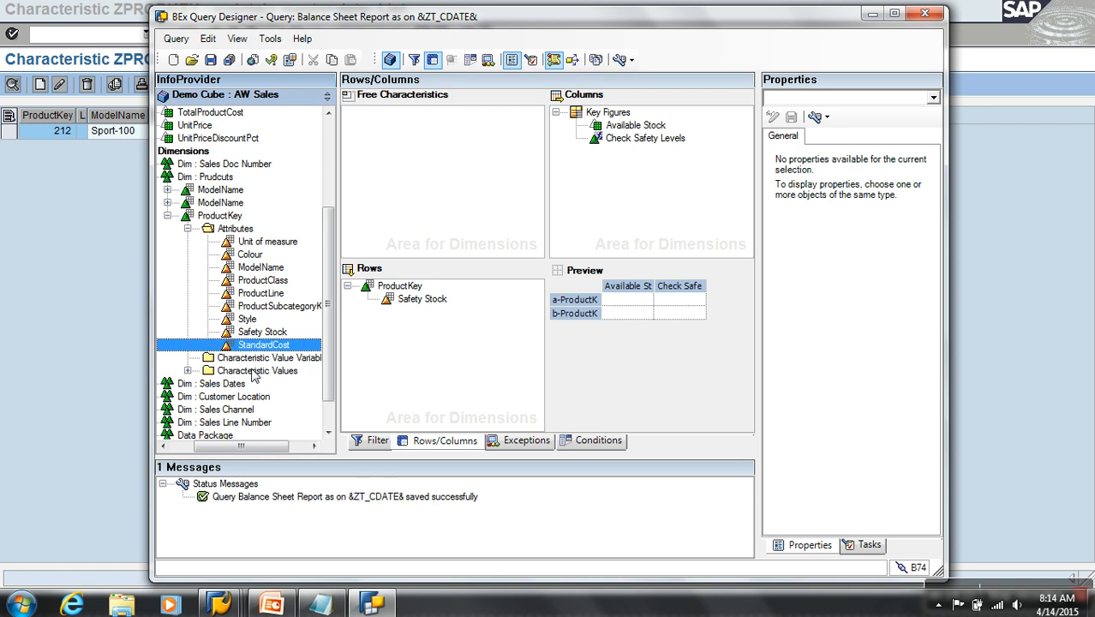
pyautogui.click(326, 133)
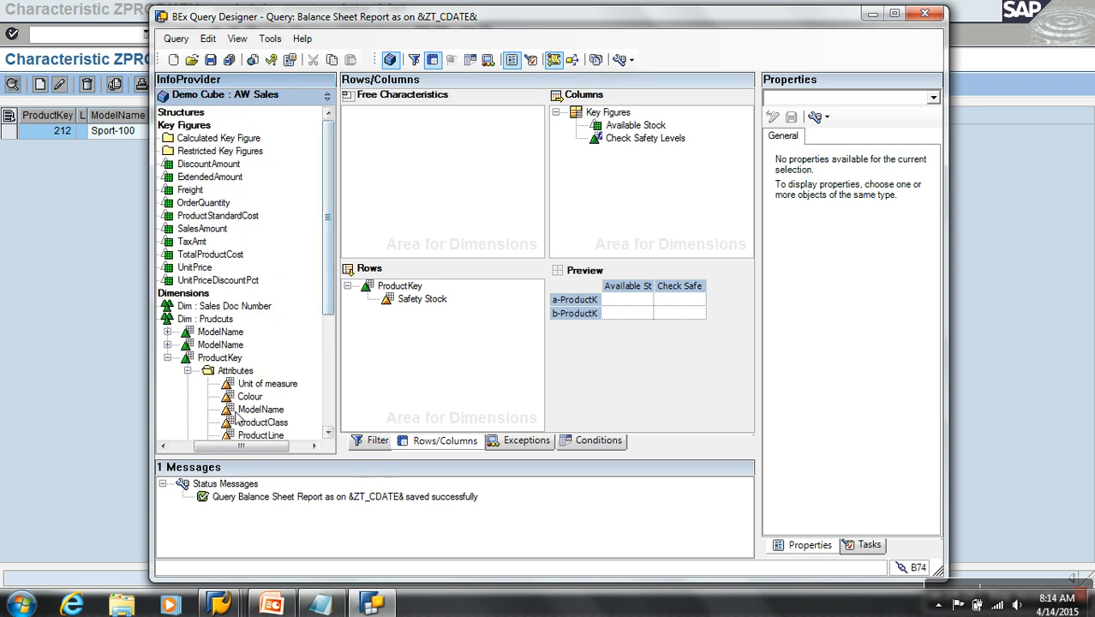
pyautogui.moveTo(224, 445); pyautogui.dragTo(187, 447)
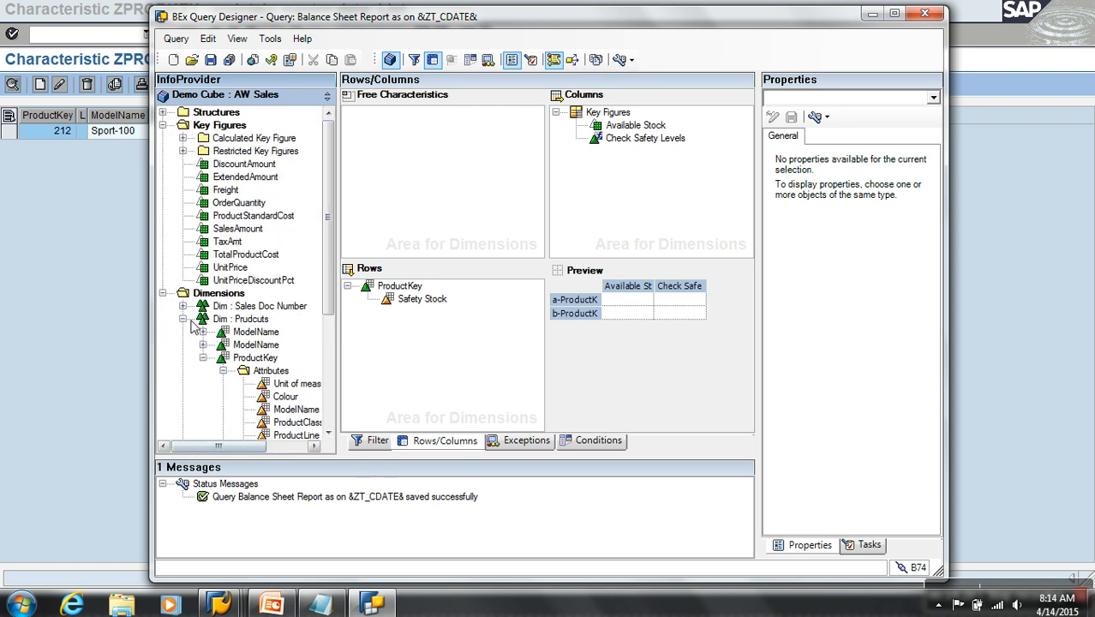
pyautogui.click(247, 205)
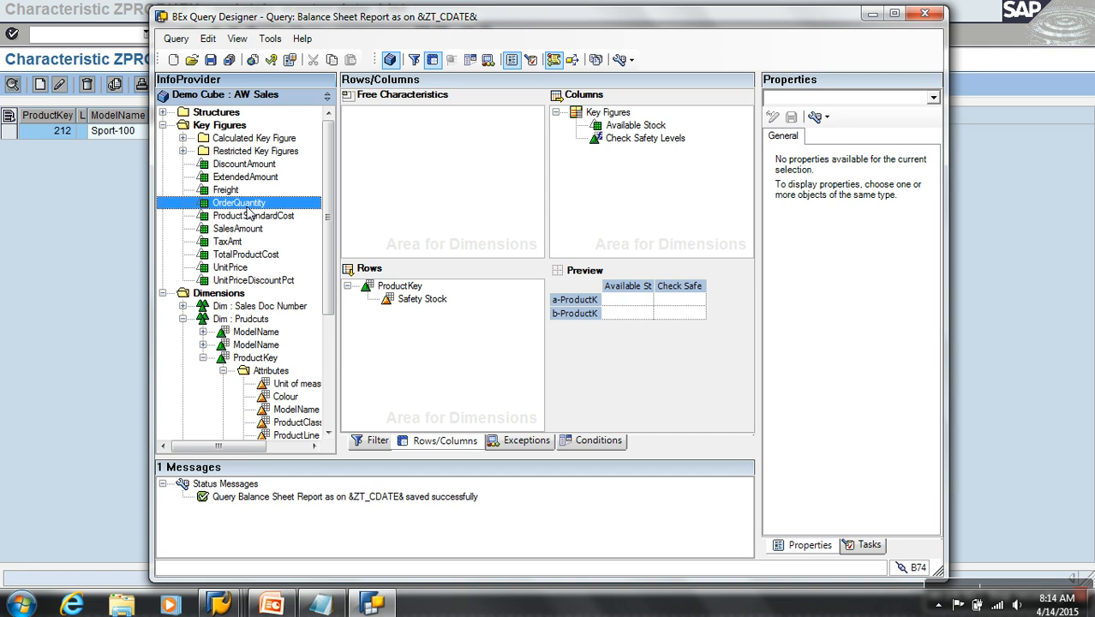
pyautogui.rightClick(623, 117)
pyautogui.click(593, 183)
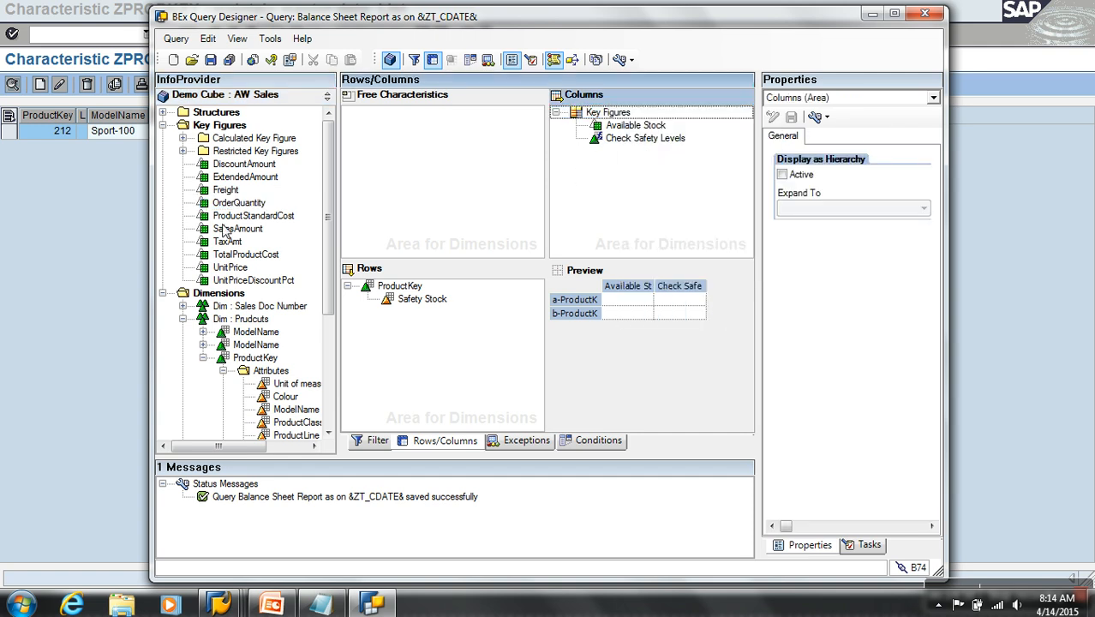
pyautogui.moveTo(228, 204); pyautogui.dragTo(606, 121)
# Step: Create a new formula in the Key Figures structure and describe it as Total Production Cost
pyautogui.rightClick(623, 114)
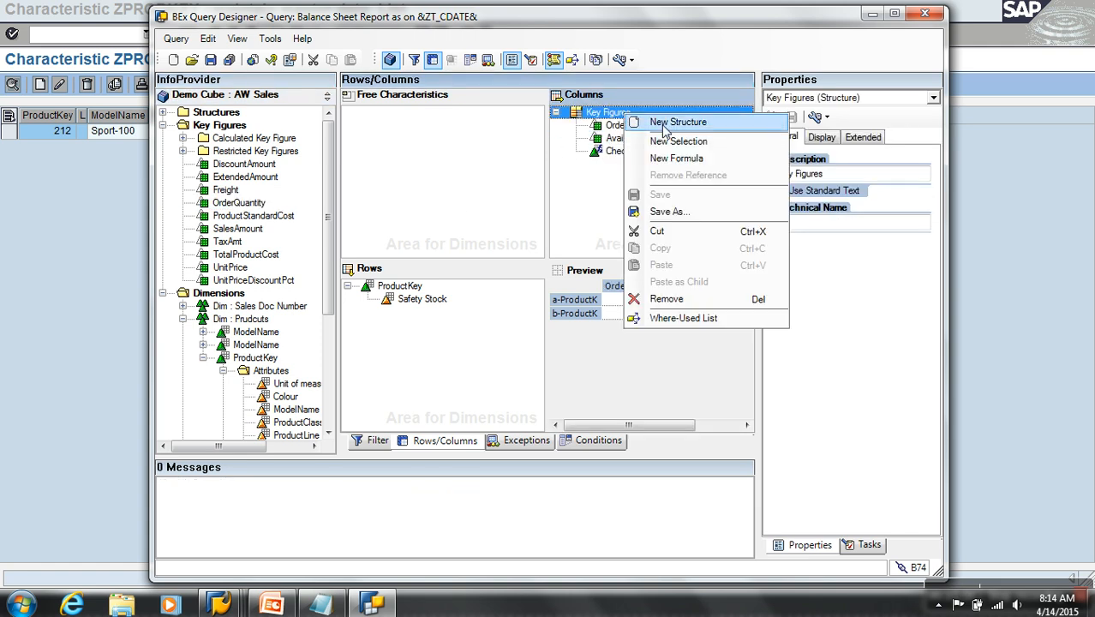
pyautogui.click(685, 158)
pyautogui.rightClick(630, 126)
pyautogui.click(660, 134)
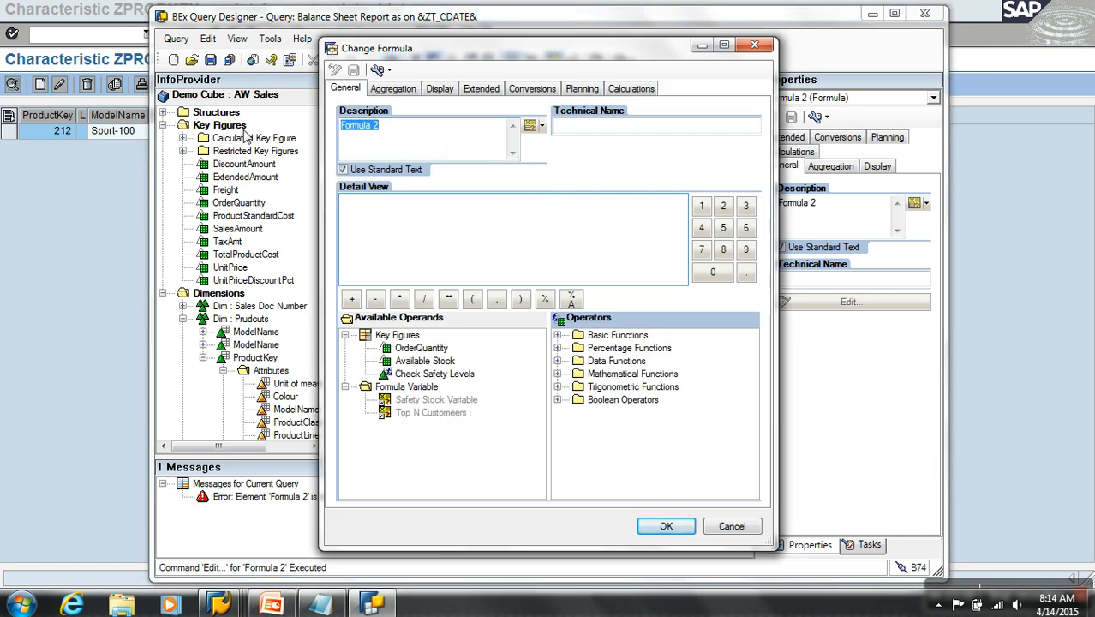
pyautogui.write('Total Cost Production')
pyautogui.click(440, 233)
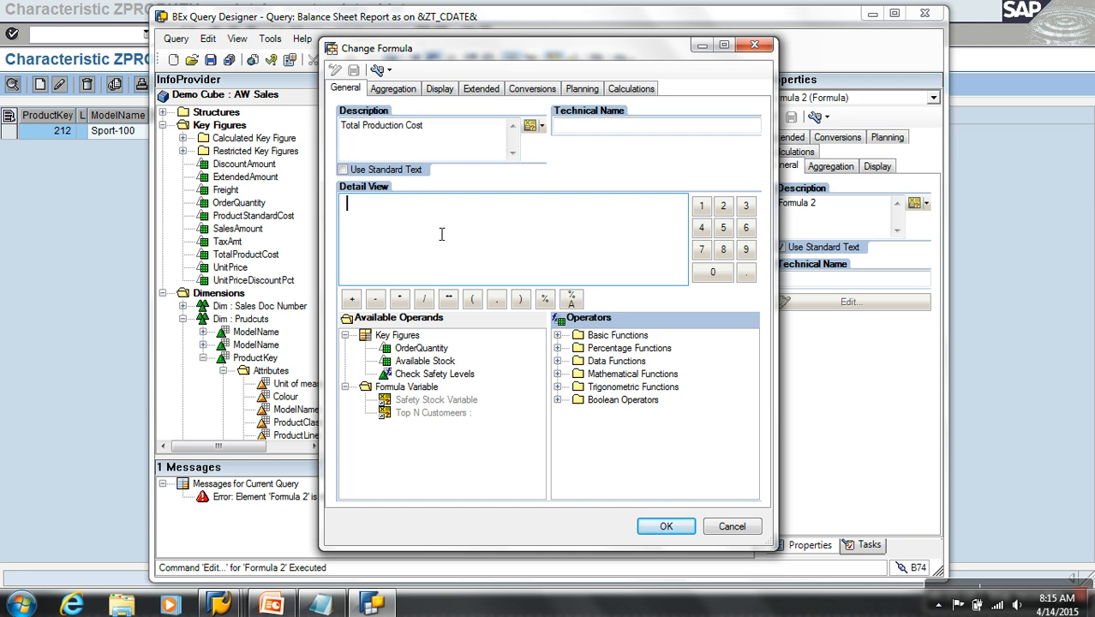
# Step: Begin the formula with OrderQuantity as a value without dimension, followed by the multiplication operator: NODIM('OrderQuantity') *
pyautogui.click(557, 361)
pyautogui.click(655, 428)
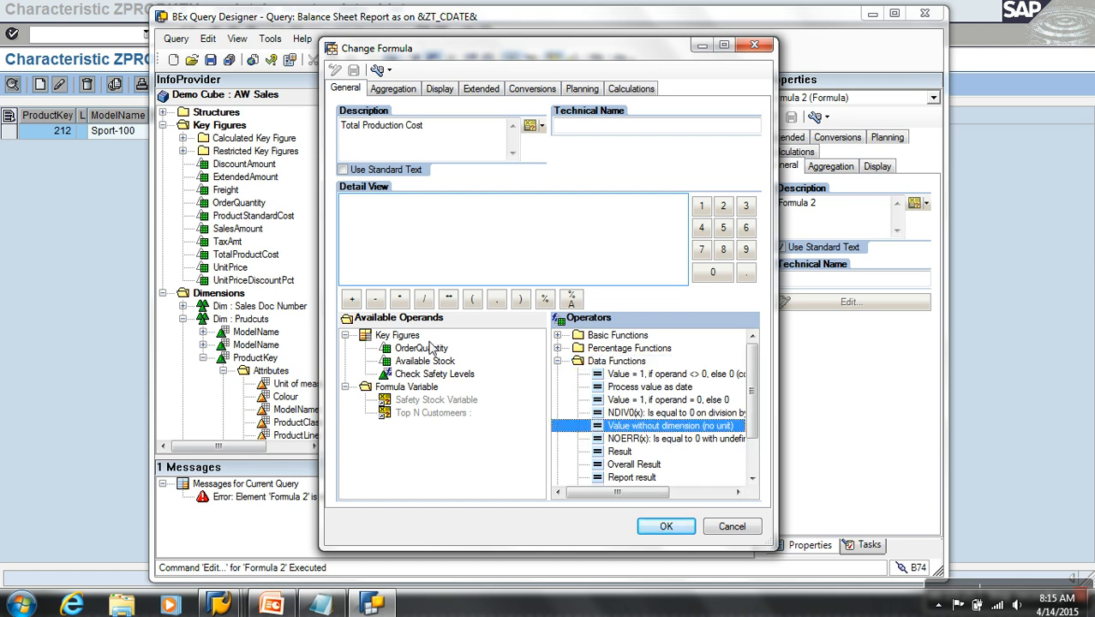
pyautogui.doubleClick(634, 427)
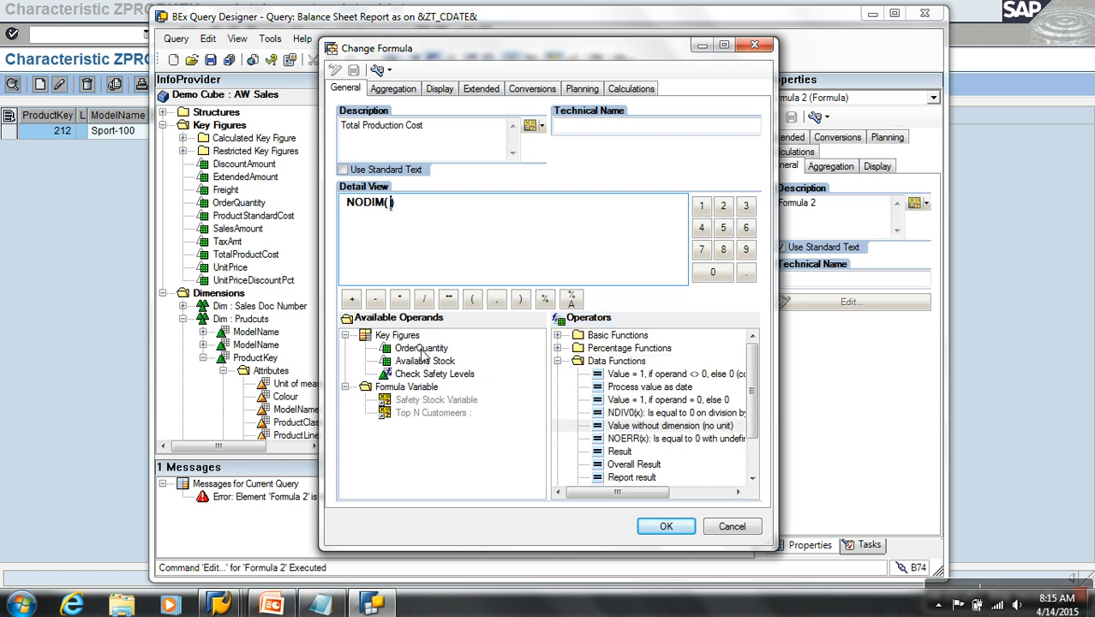
pyautogui.doubleClick(421, 348)
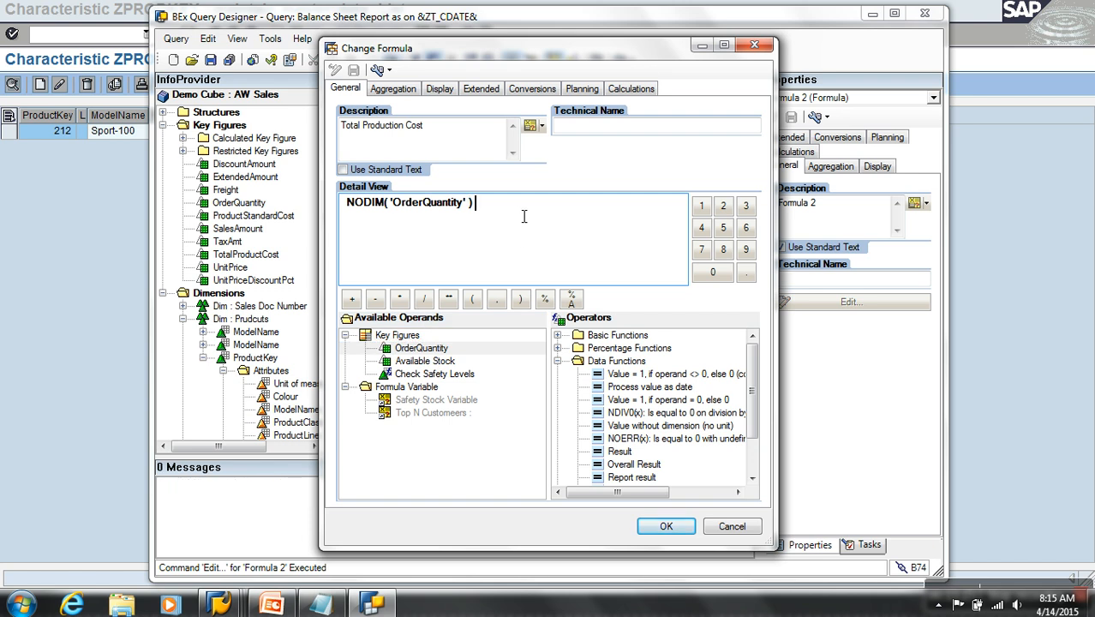
pyautogui.click(400, 299)
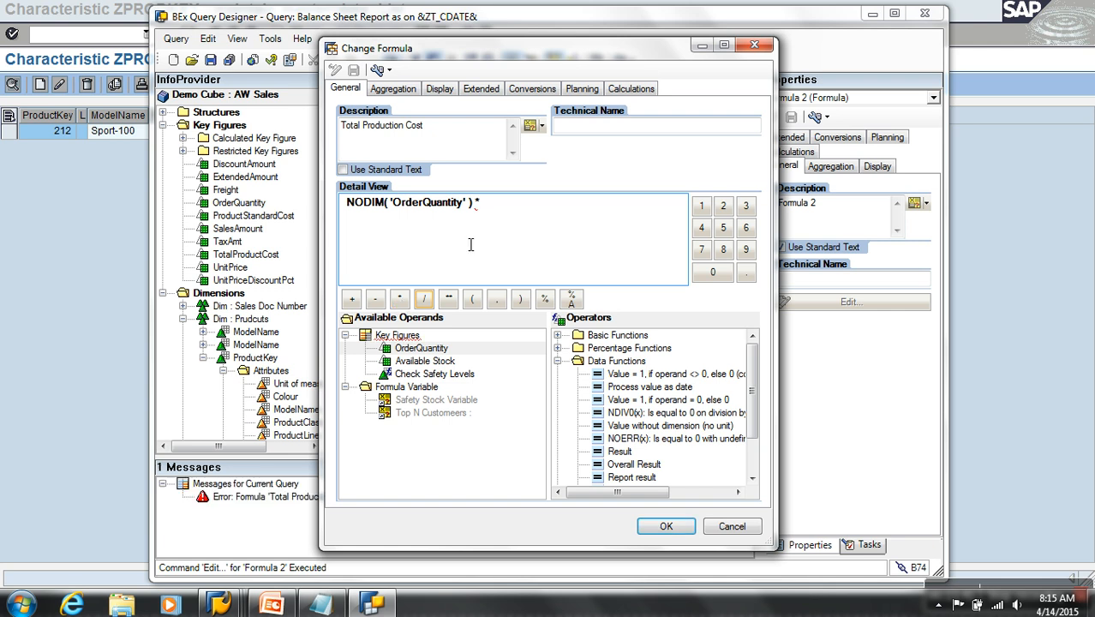
# Step: Create a new formula variable described as Standard Cost with the technical name ZF_CCOST
pyautogui.rightClick(425, 387)
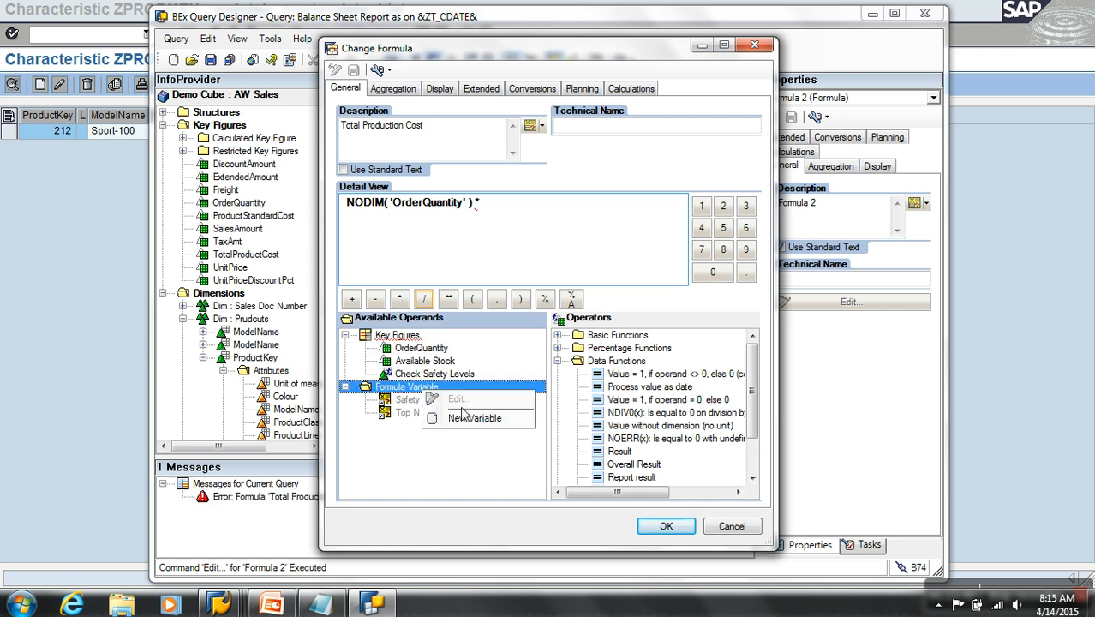
pyautogui.click(463, 414)
pyautogui.rightClick(424, 400)
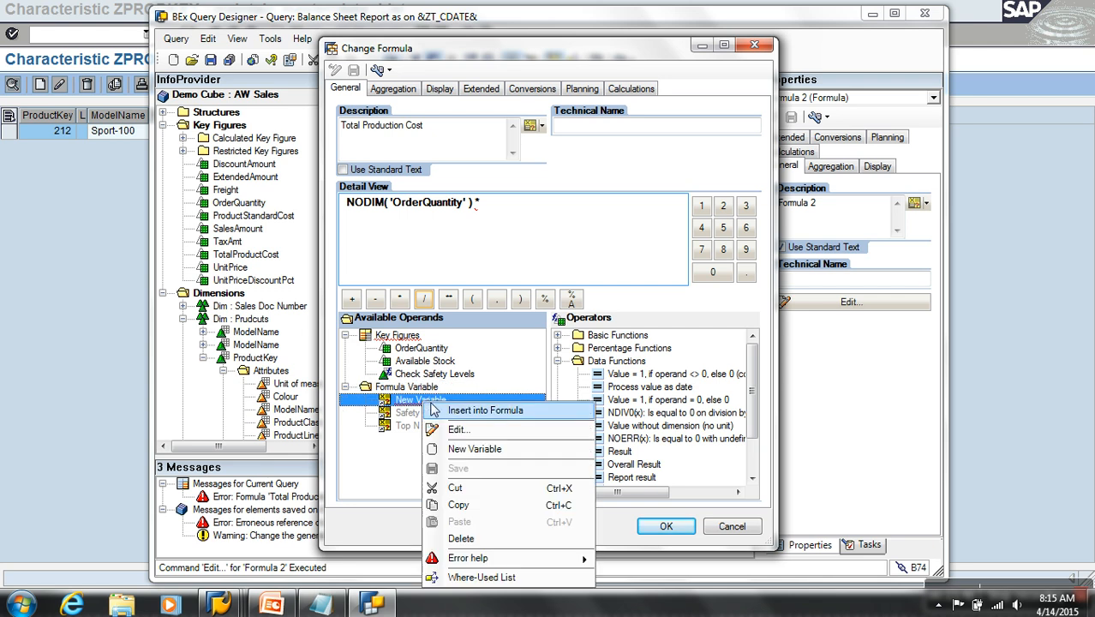
pyautogui.click(480, 433)
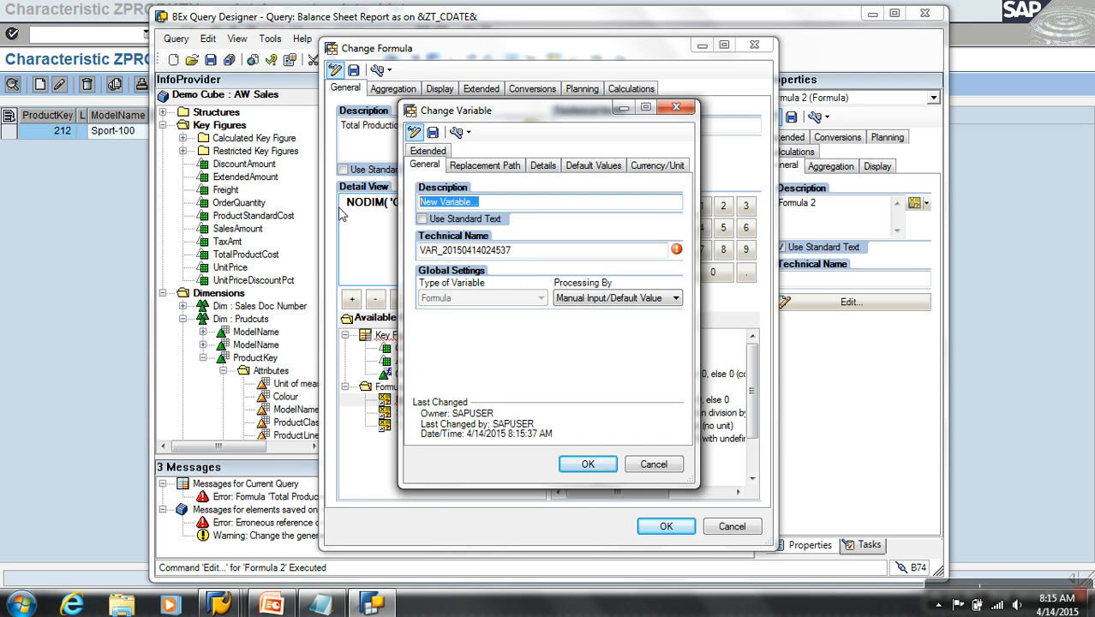
pyautogui.write('z')
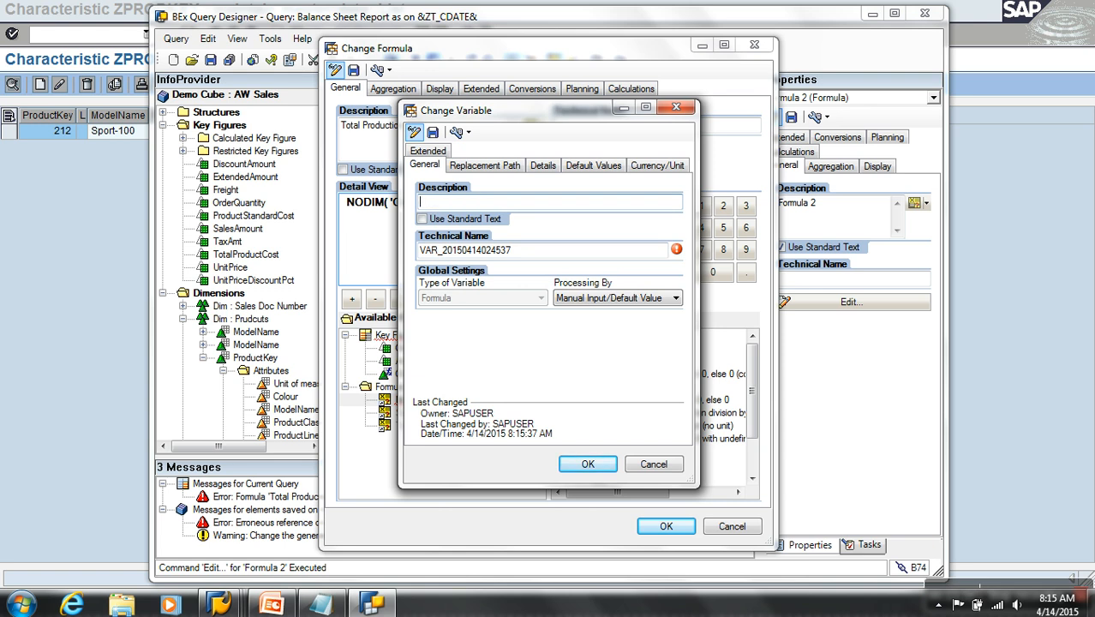
pyautogui.write('Standard Cost')
pyautogui.moveTo(512, 250); pyautogui.dragTo(419, 250)
pyautogui.write('ZF')
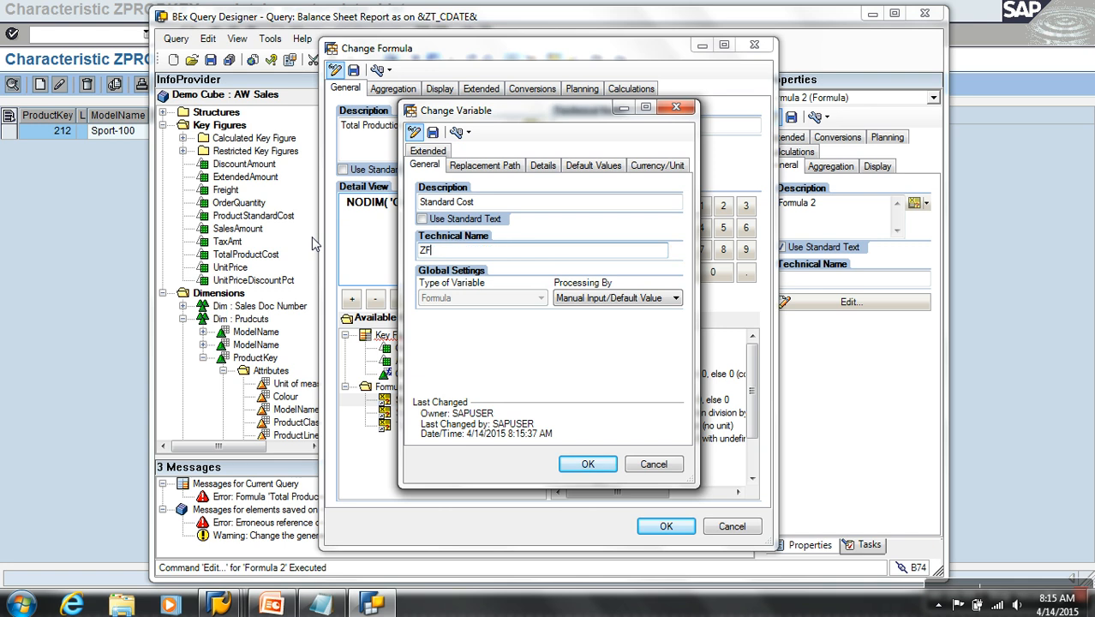
pyautogui.write('_CCOST')
# Step: Set the Standard Cost variable's processing type to Replacement Path with ProductKey as the reference characteristic
pyautogui.click(600, 298)
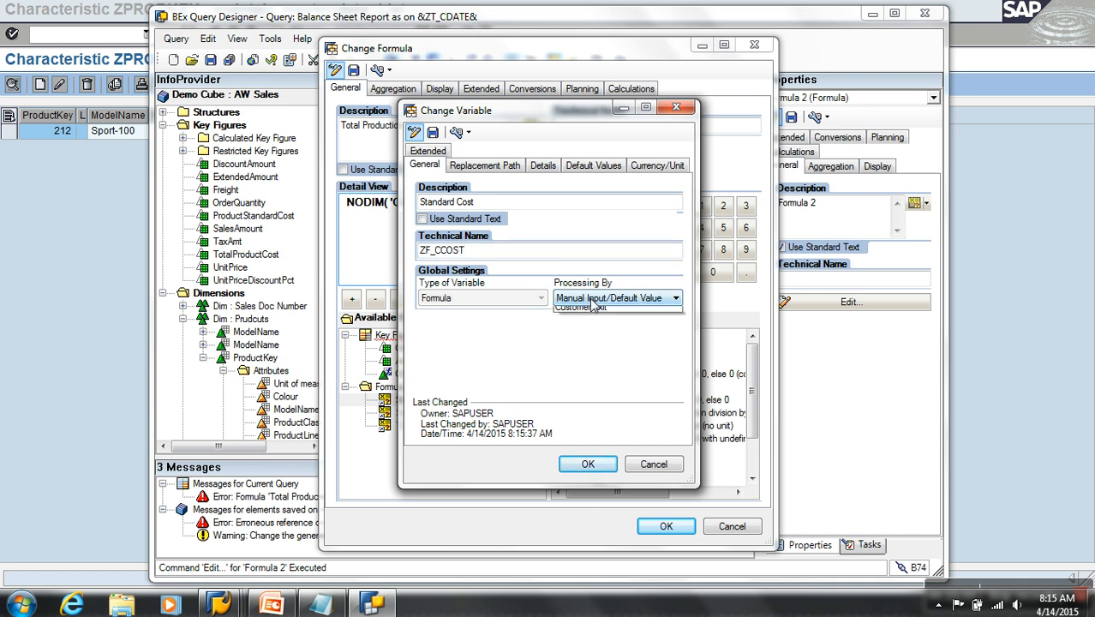
pyautogui.click(599, 322)
pyautogui.click(535, 368)
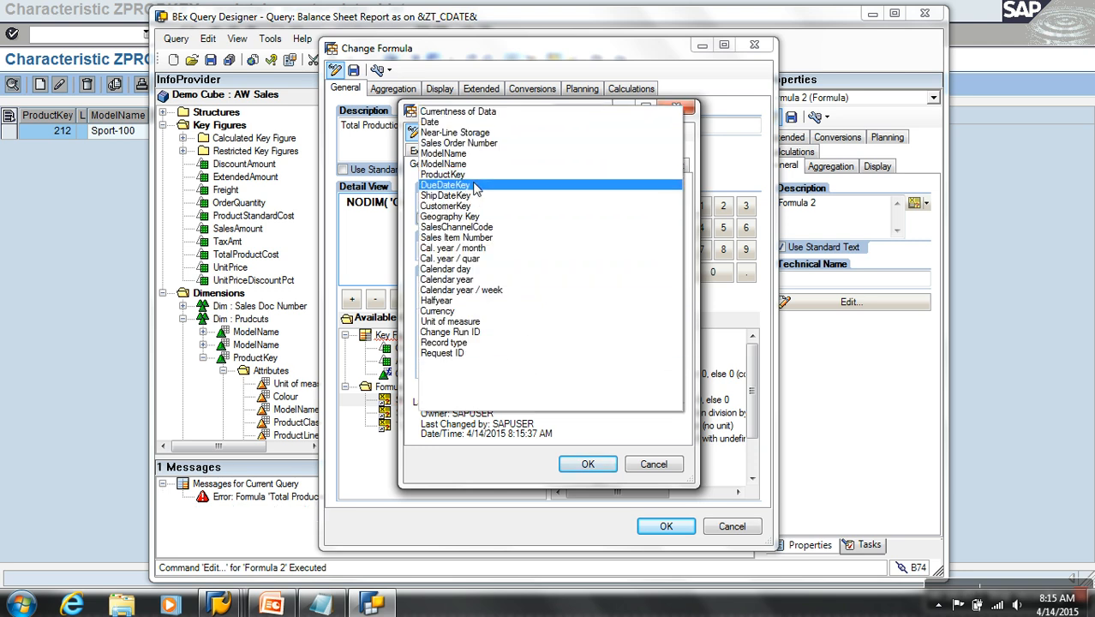
pyautogui.click(479, 175)
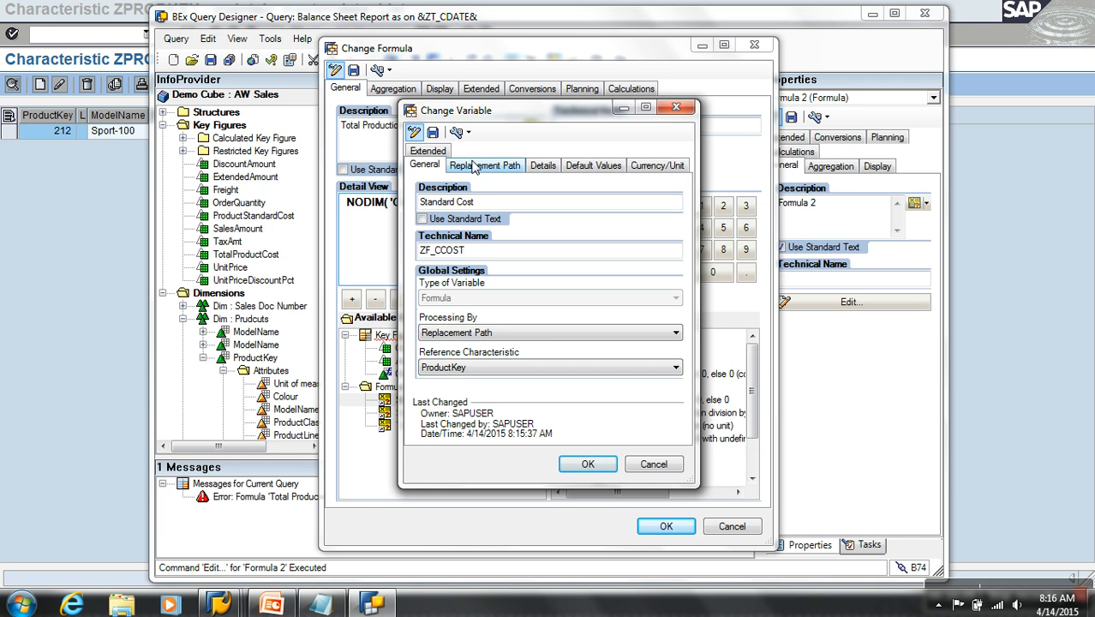
# Step: Define the variable's replacement path to use the InfoObject's attribute value, with StandardCost as the attribute
pyautogui.click(473, 166)
pyautogui.click(469, 252)
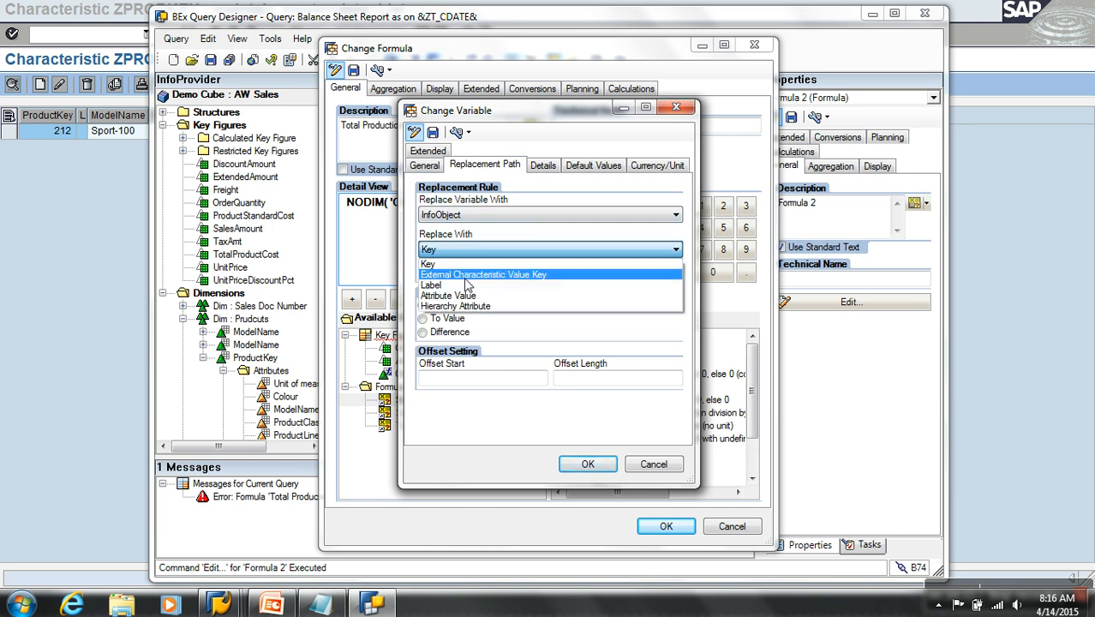
pyautogui.click(450, 294)
pyautogui.click(490, 287)
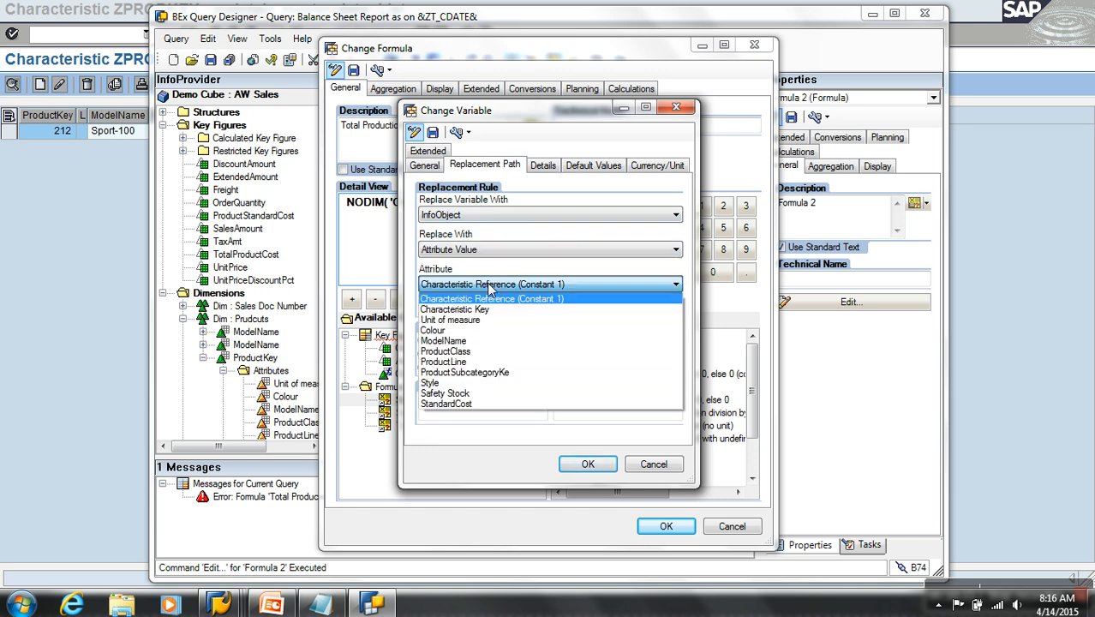
pyautogui.click(461, 404)
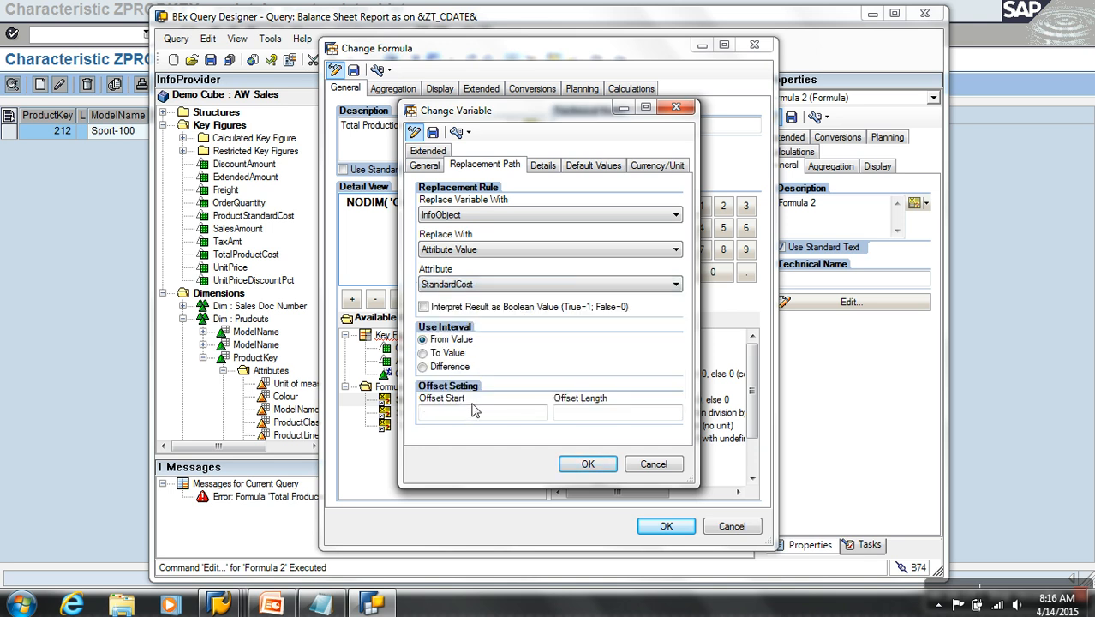
# Step: Set the variable's dimension to Amount with Indian Rupee as the currency, and save the variable
pyautogui.click(644, 167)
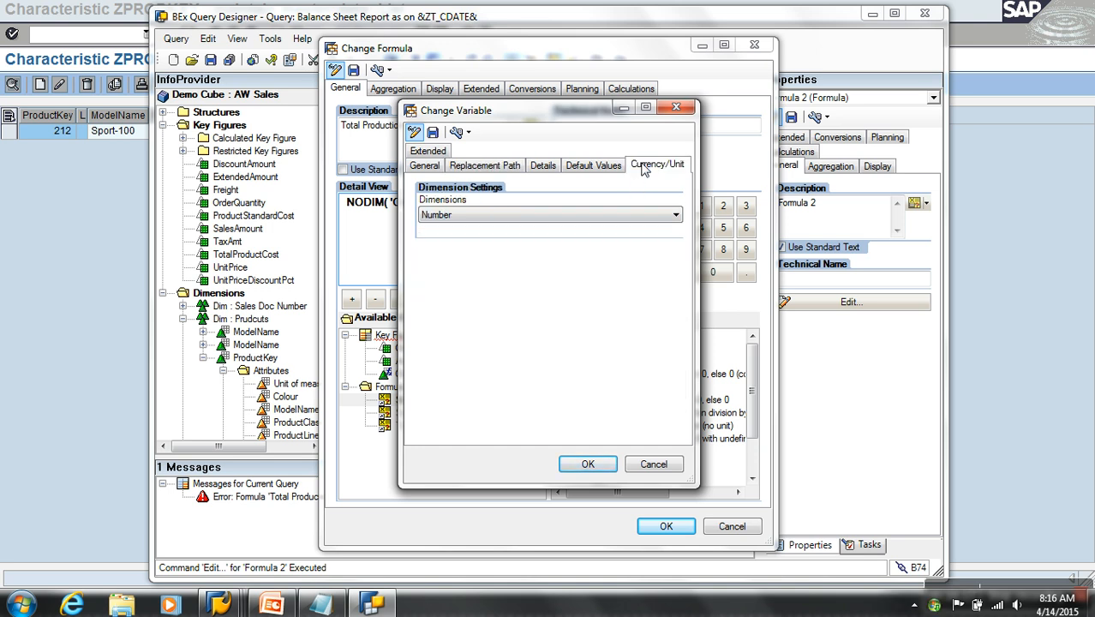
pyautogui.click(569, 216)
pyautogui.click(484, 239)
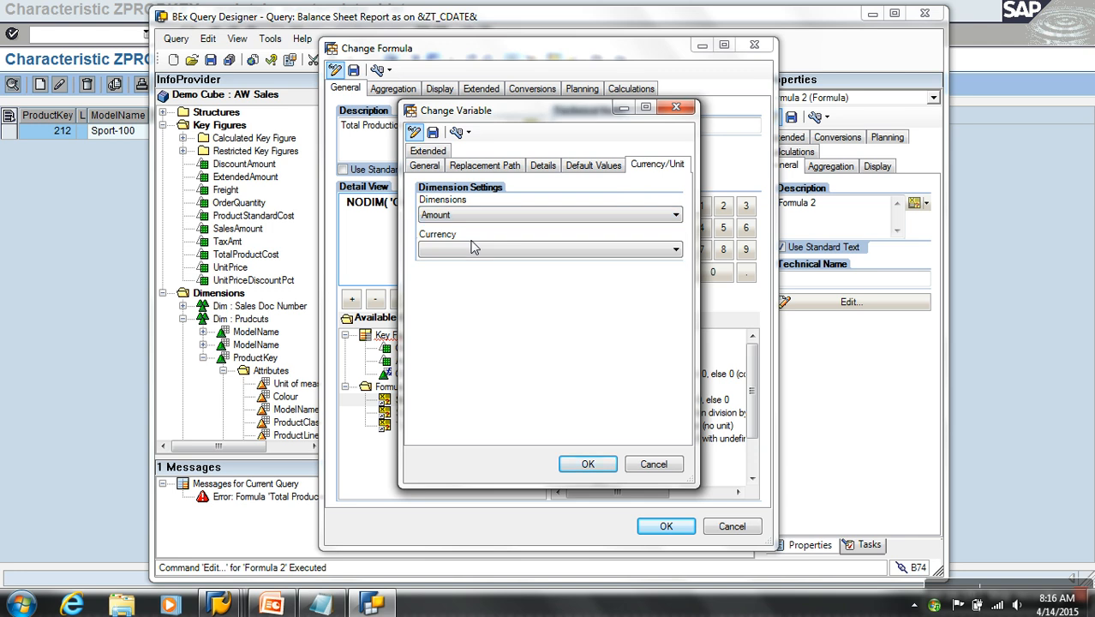
pyautogui.click(478, 251)
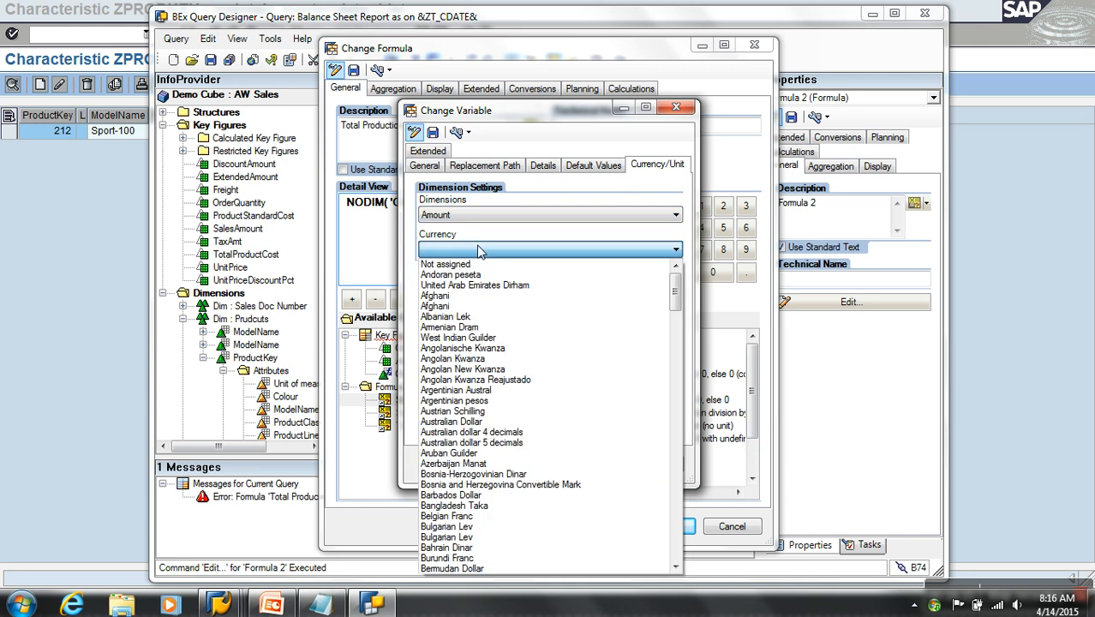
pyautogui.press('i')
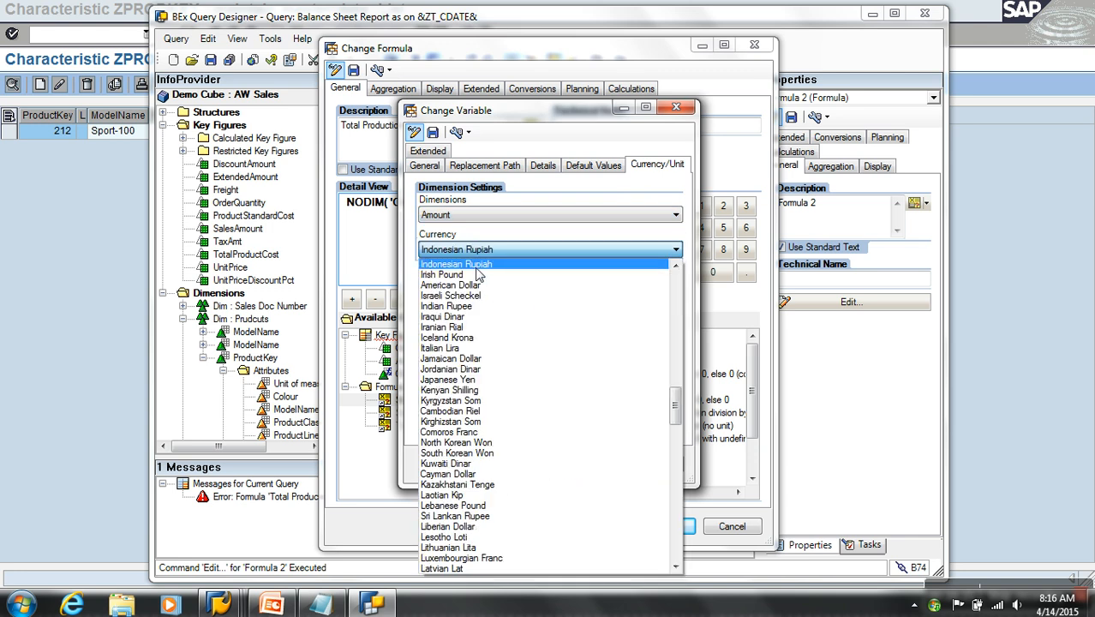
pyautogui.click(481, 306)
pyautogui.click(433, 133)
pyautogui.click(562, 347)
pyautogui.click(588, 463)
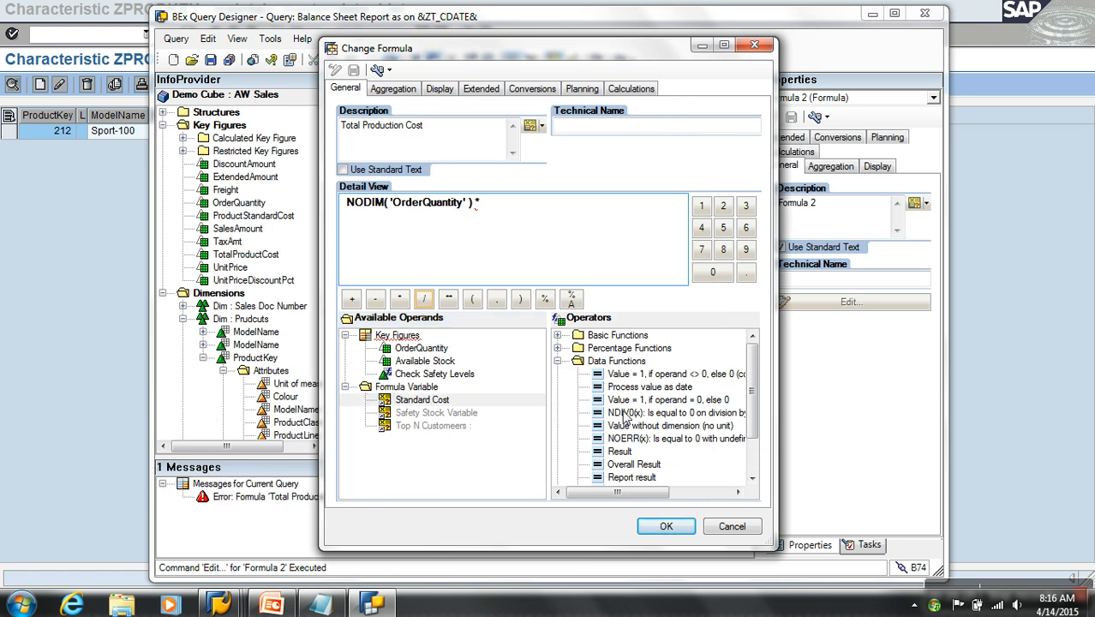
# Step: Complete the Total Production Cost formula as NODIM('OrderQuantity') * NODIM('Standard Cost') and accept it
pyautogui.click(559, 362)
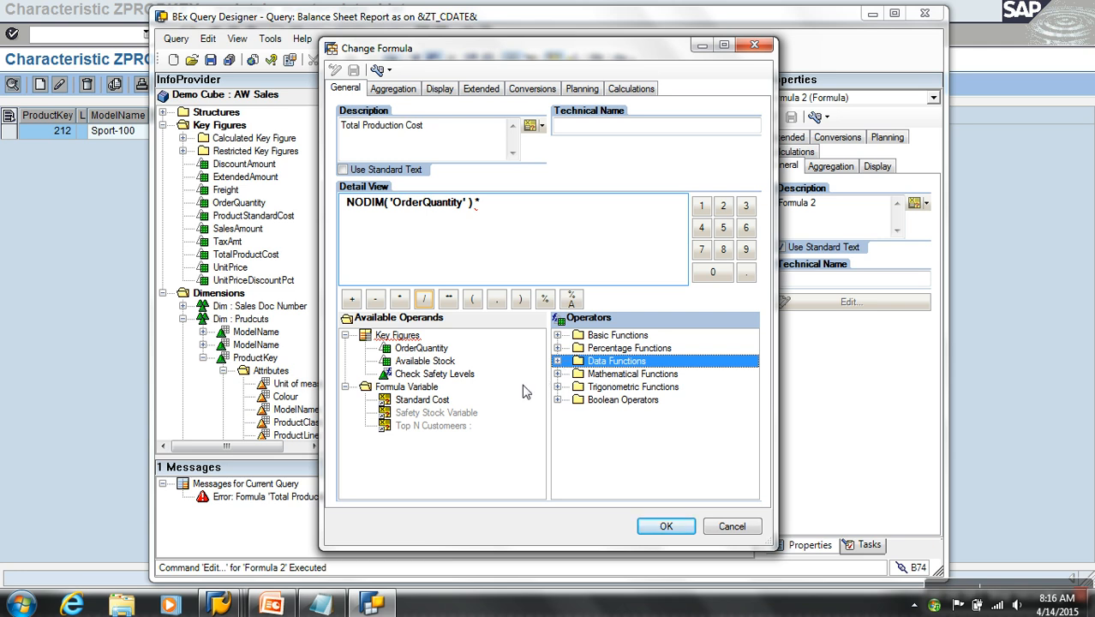
pyautogui.click(558, 361)
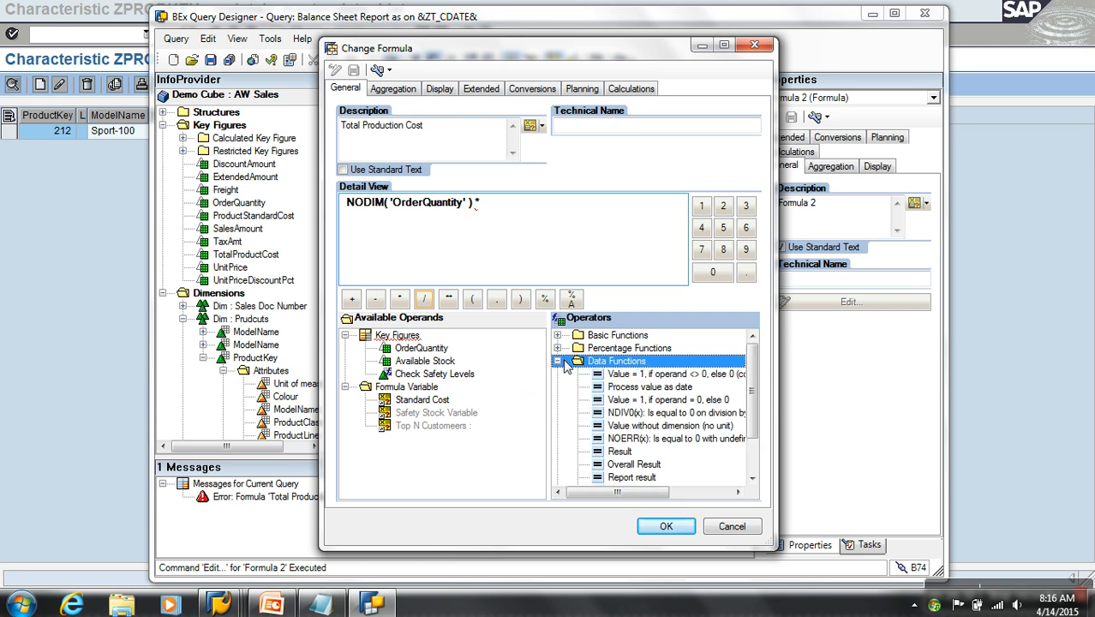
pyautogui.doubleClick(636, 426)
pyautogui.doubleClick(421, 399)
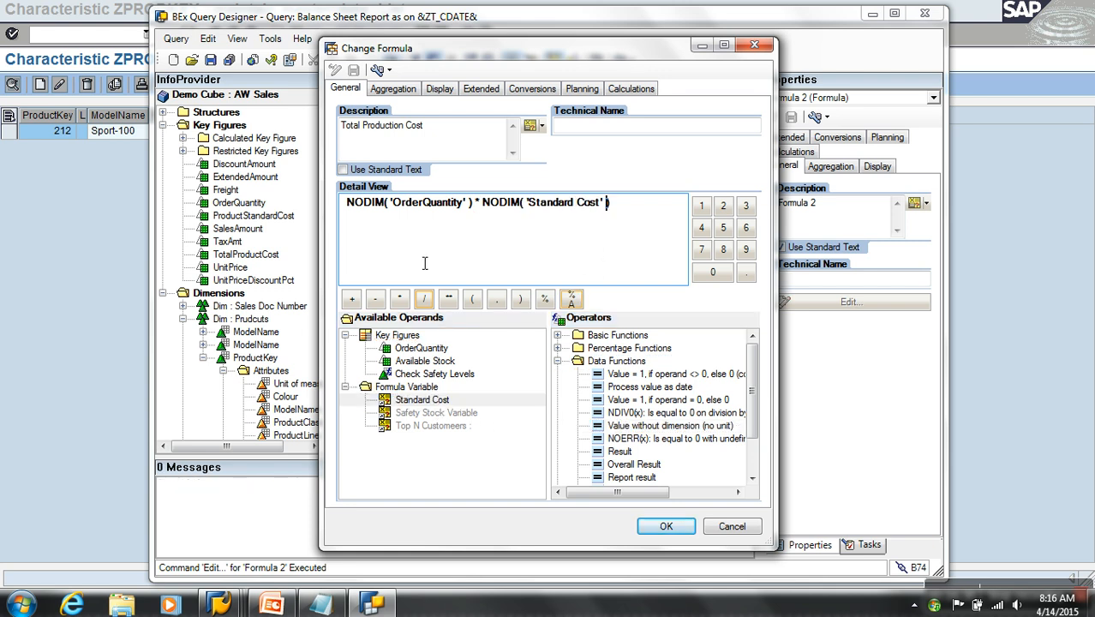
pyautogui.click(666, 526)
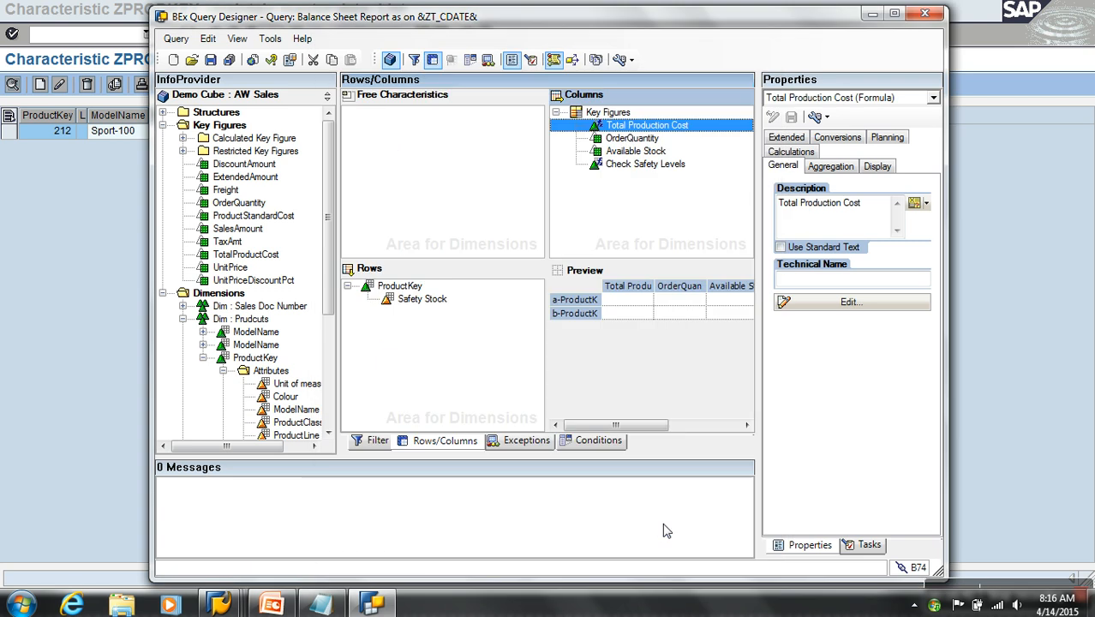
# Step: Save the query and execute AWCSALES/AWSALES_B_Q0006 with HTML display in the SAP Query Monitor
pyautogui.click(211, 60)
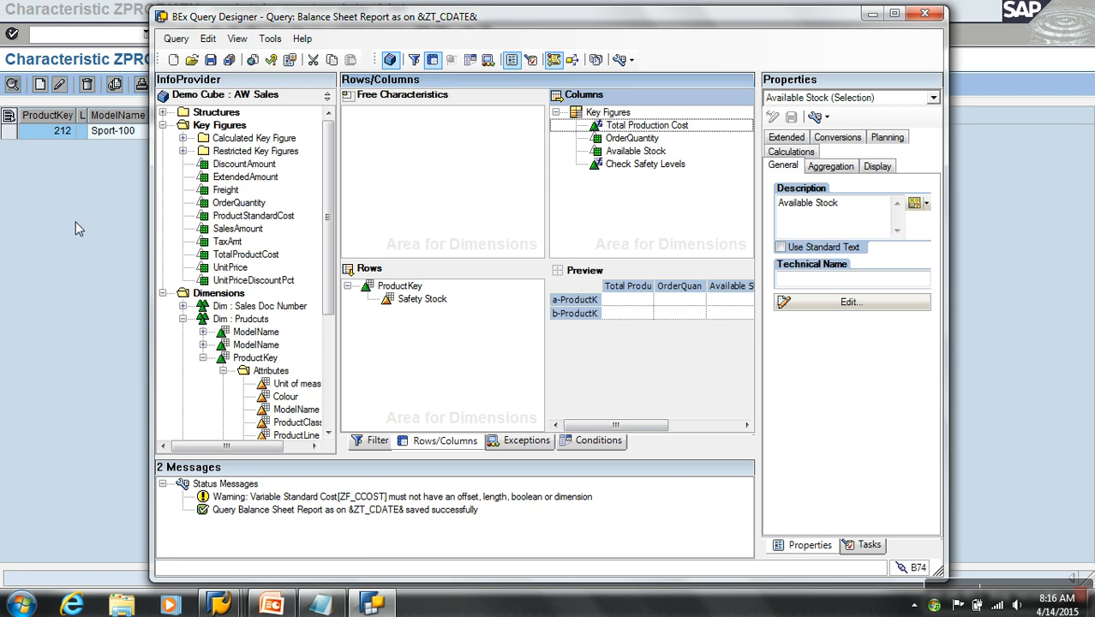
pyautogui.moveTo(219, 604)
pyautogui.moveTo(387, 554)
pyautogui.click(487, 541)
pyautogui.click(216, 36)
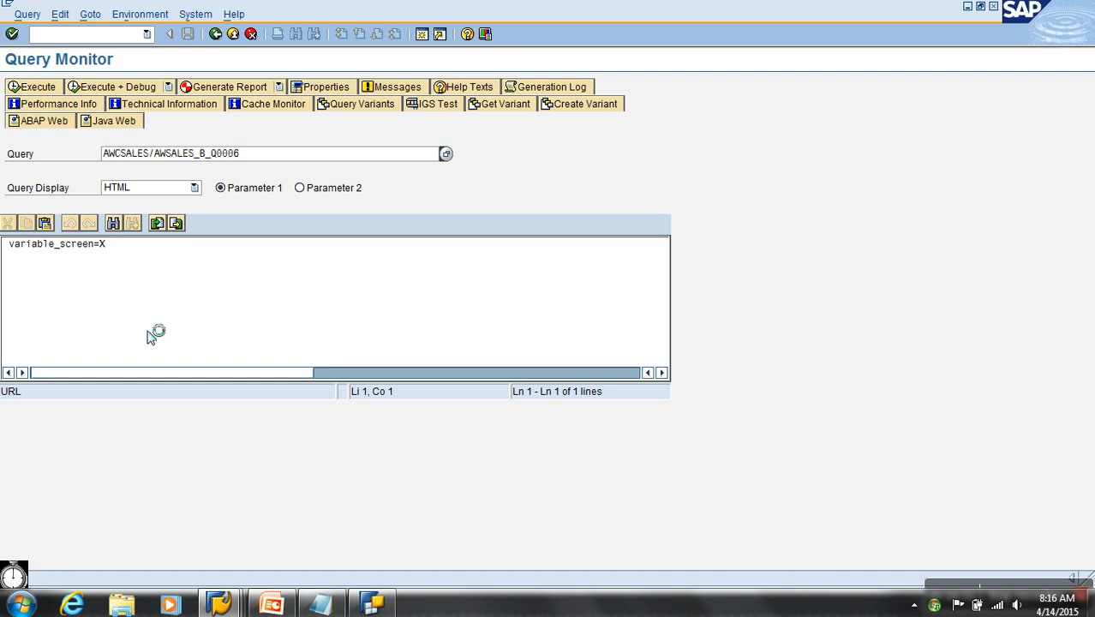
pyautogui.press('F8')
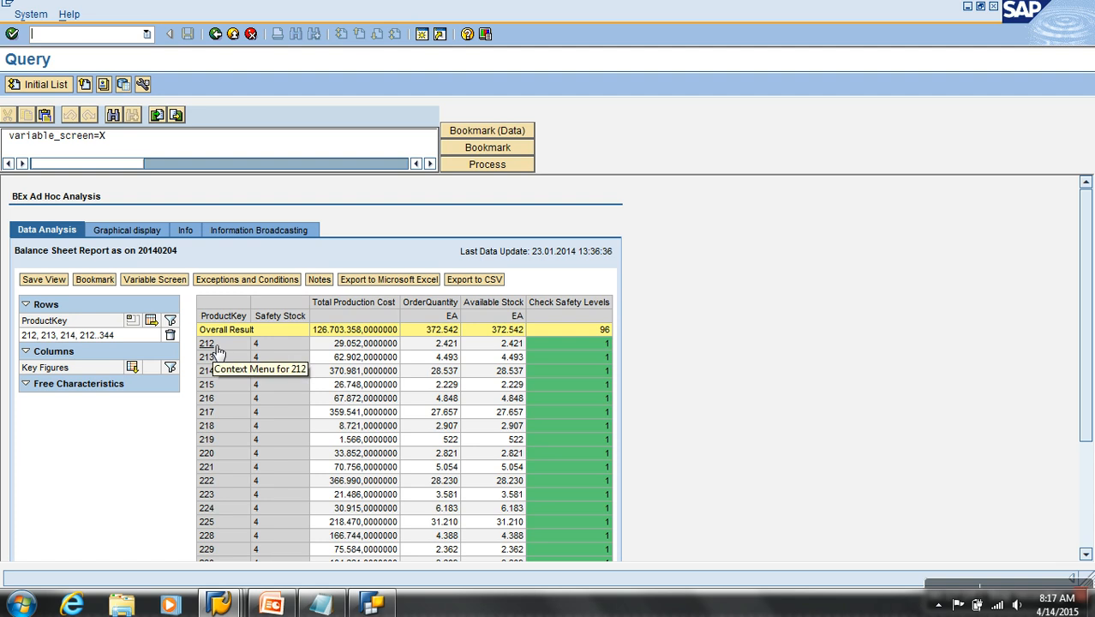
# Step: Remove the ProductKey drilldown from the report's rows and add it back
pyautogui.click(133, 320)
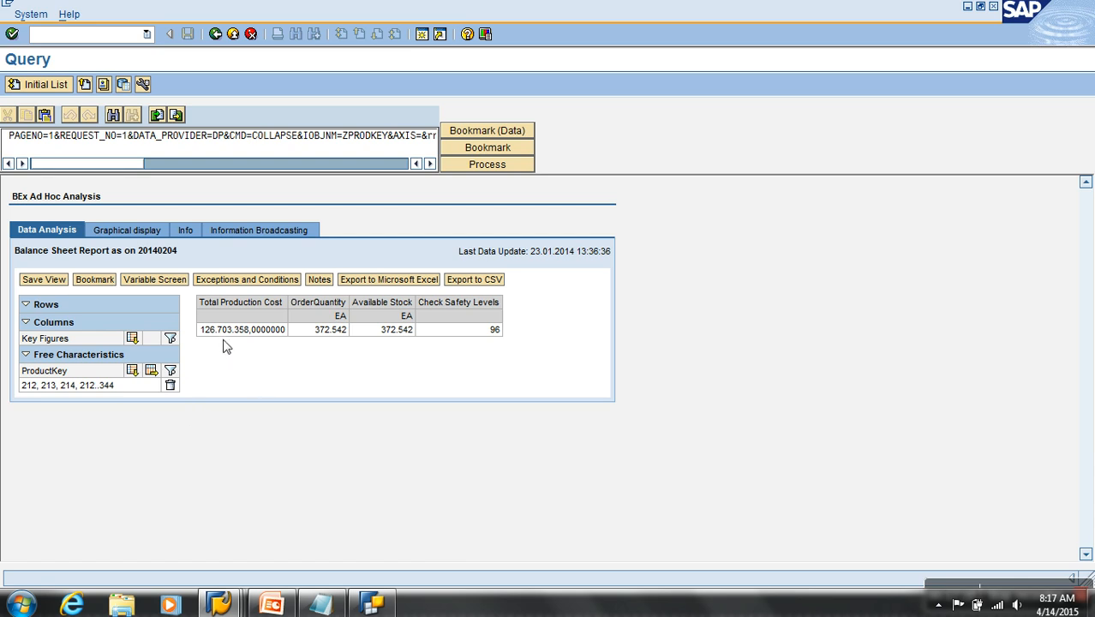
pyautogui.click(135, 373)
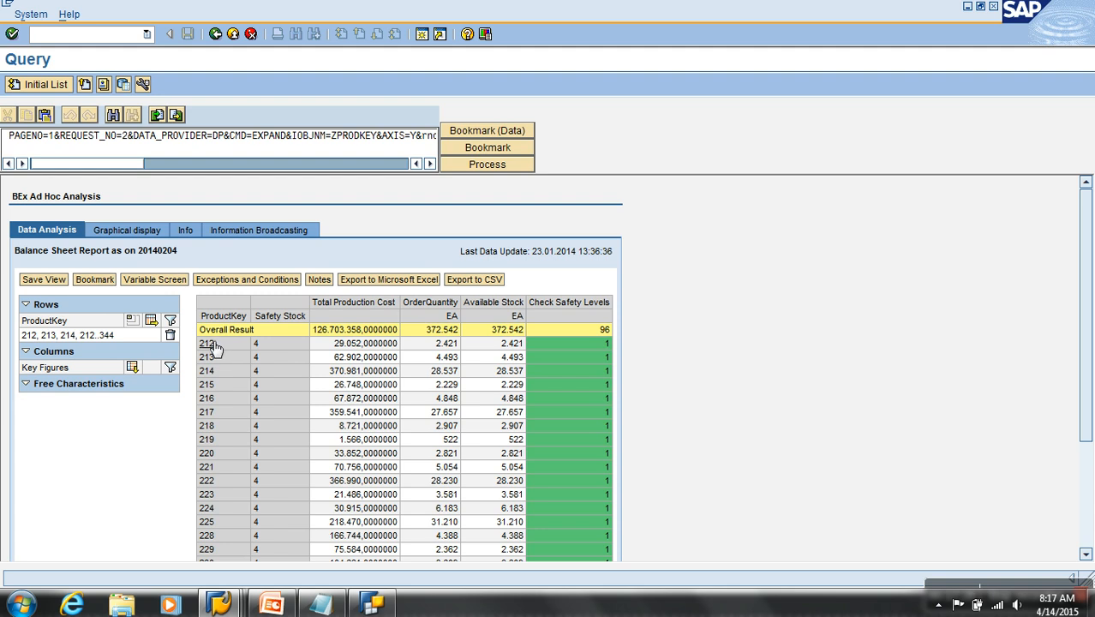
# Step: Switch to BEx Query Designer and examine the characteristics in the Sales Doc Number and Sales Dates dimensions
pyautogui.click(387, 613)
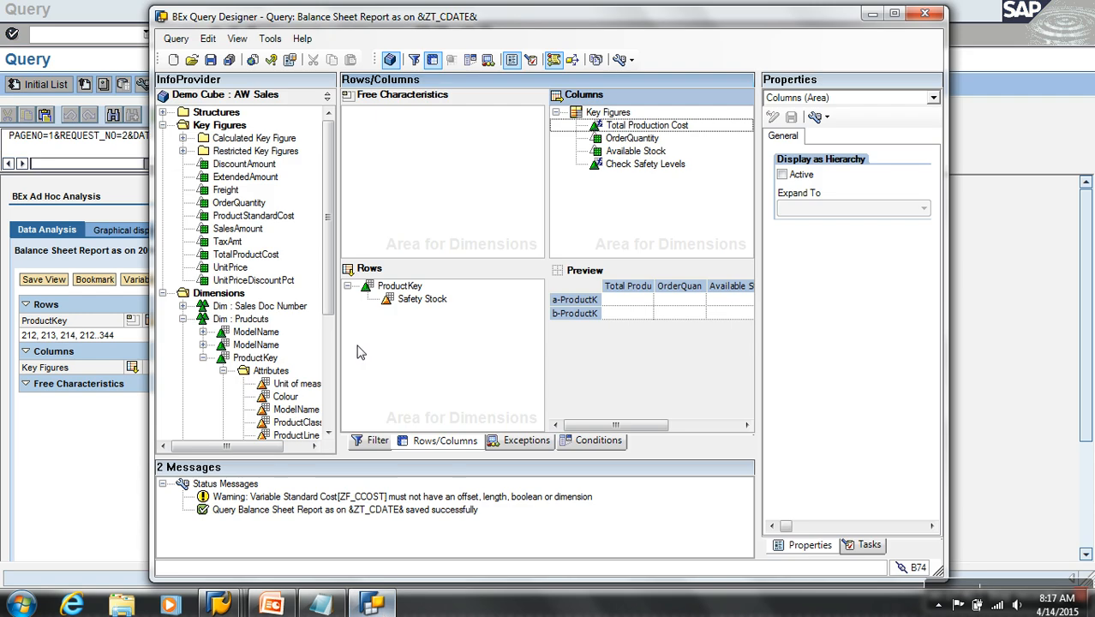
pyautogui.click(162, 125)
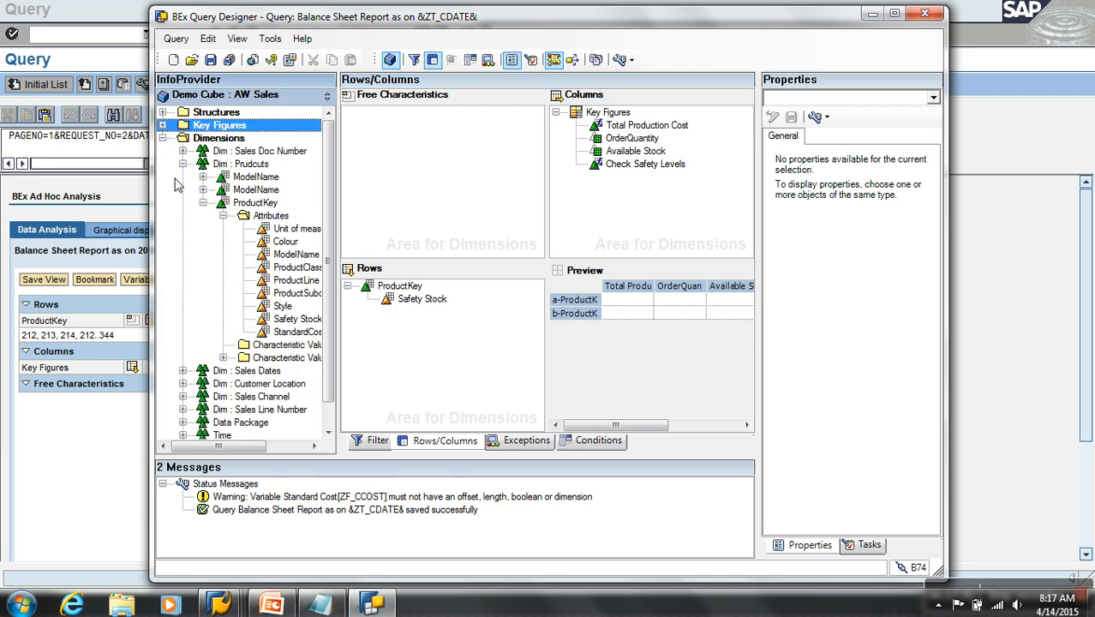
pyautogui.click(202, 203)
pyautogui.click(182, 163)
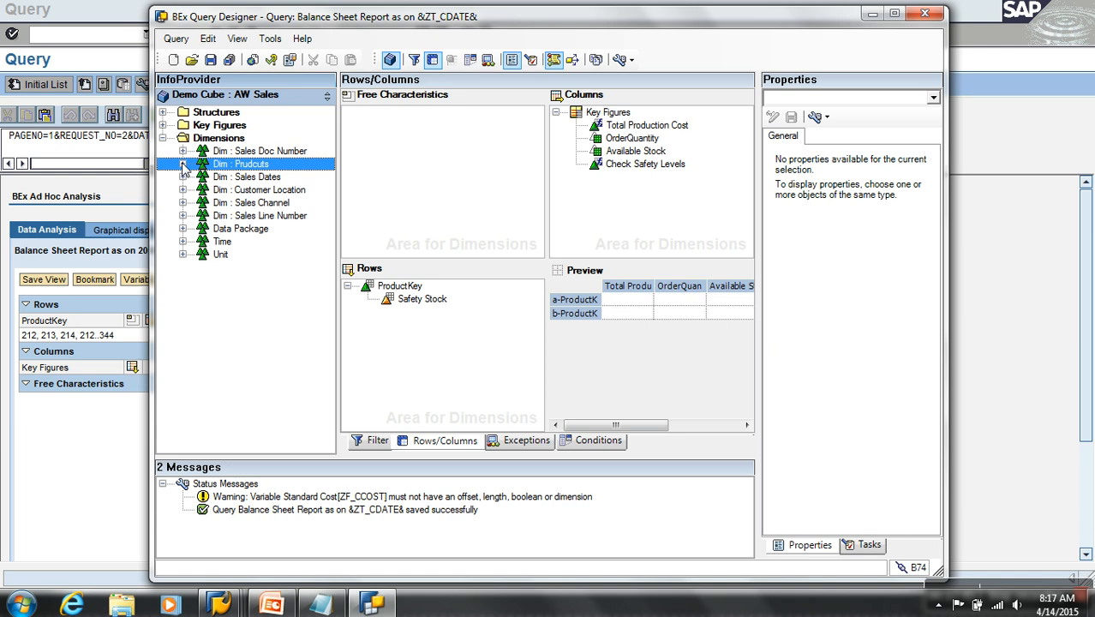
pyautogui.click(182, 151)
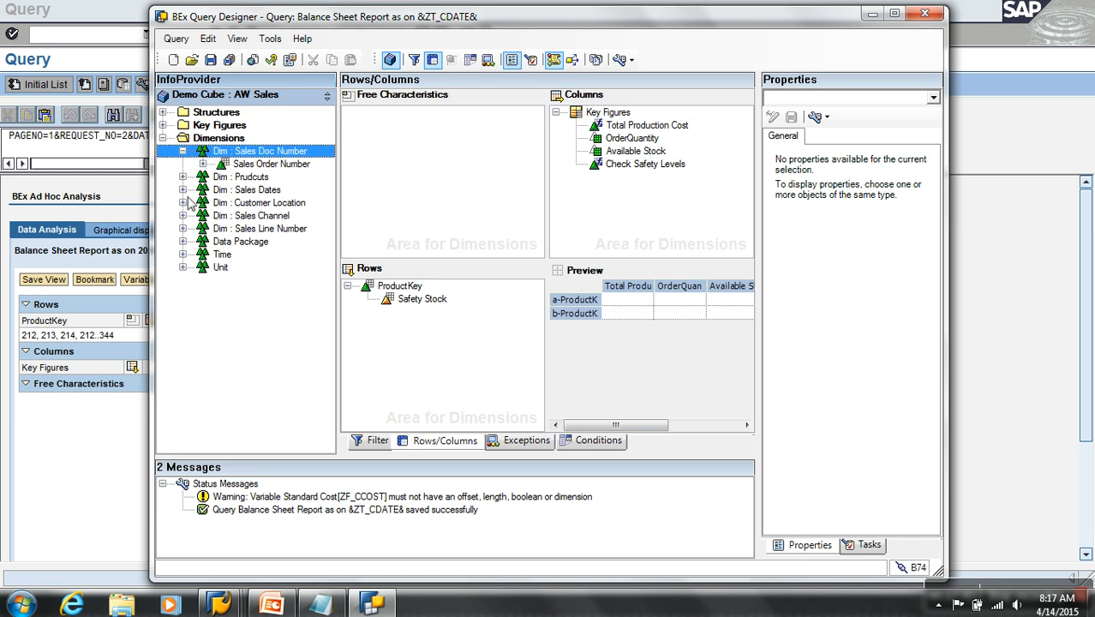
pyautogui.click(183, 190)
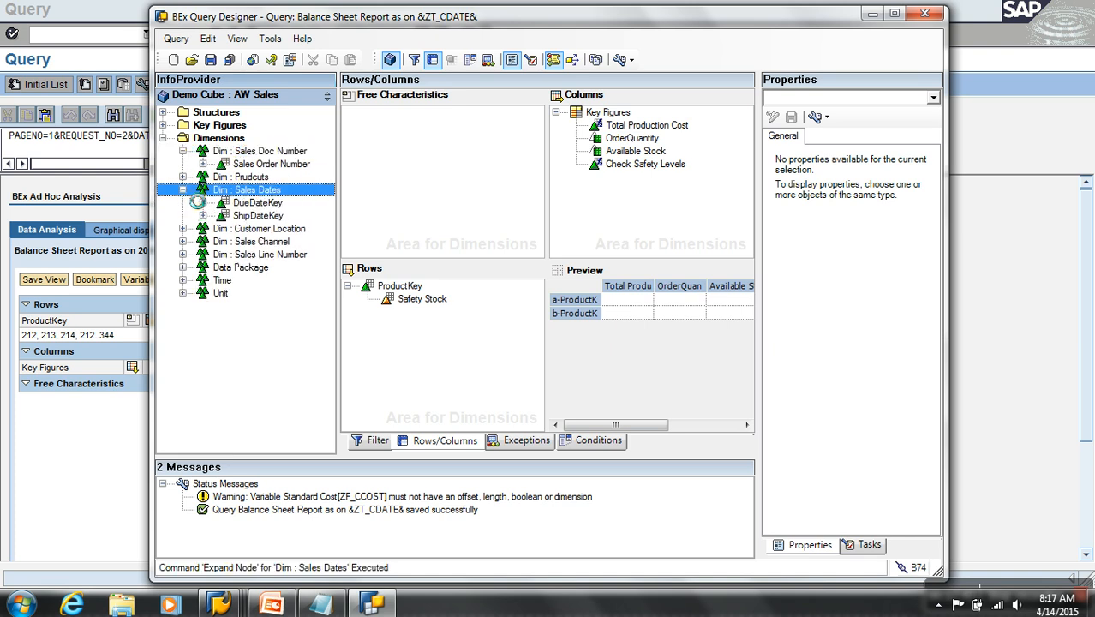
# Step: Save the Key Figures structure in the columns as a reusable structure with description and technical name FORREP
pyautogui.rightClick(609, 118)
pyautogui.click(649, 214)
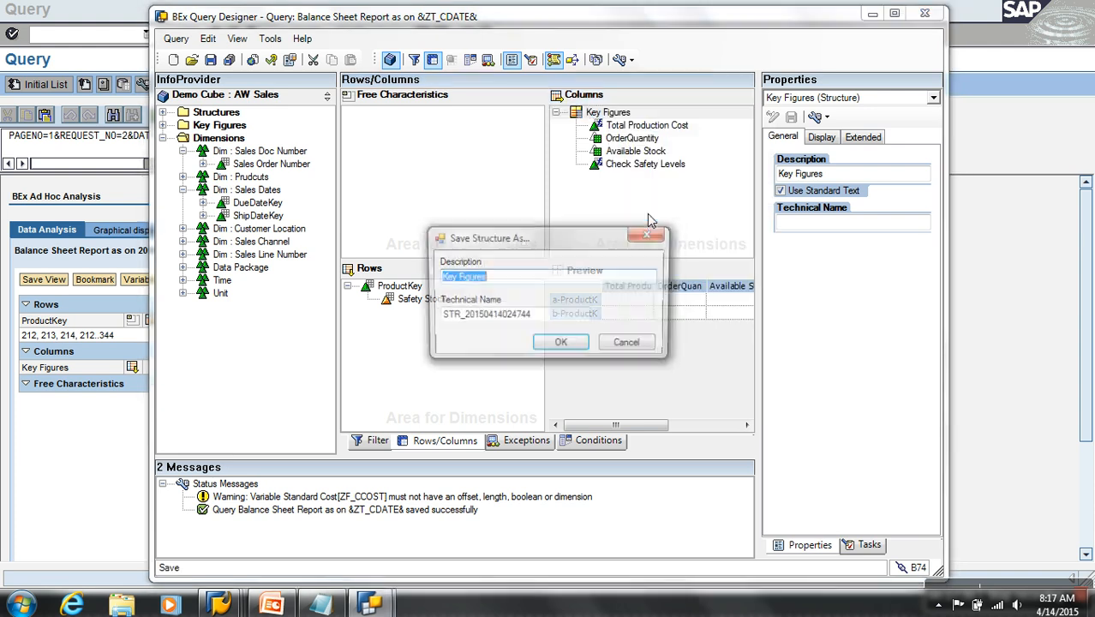
pyautogui.write('FORREP')
pyautogui.press('Tab')
pyautogui.write('F')
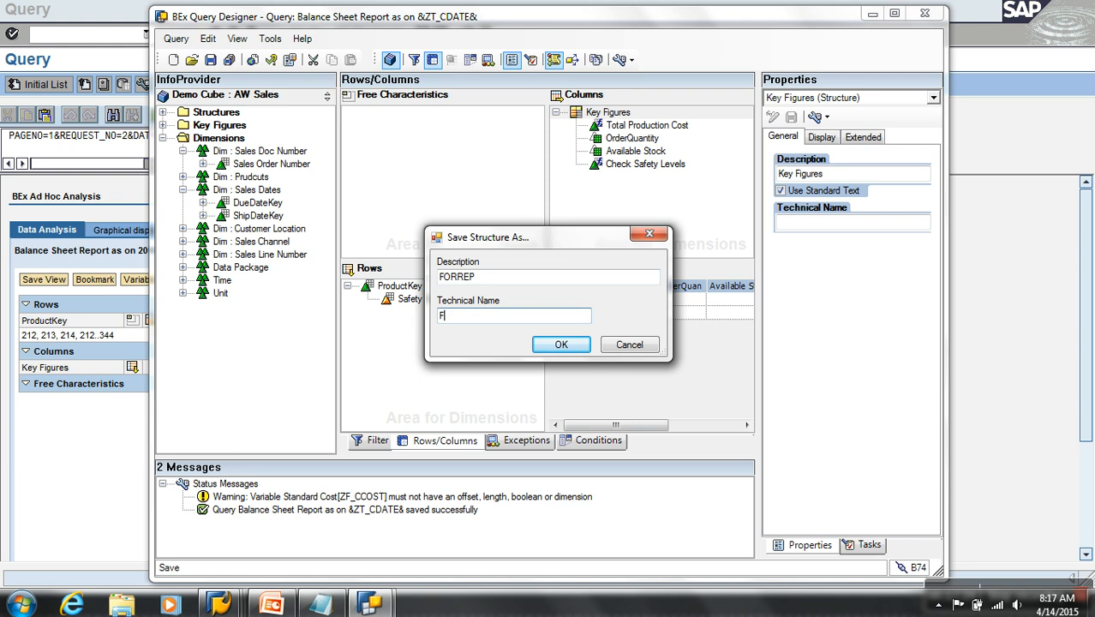
pyautogui.write('ORREP')
pyautogui.click(562, 346)
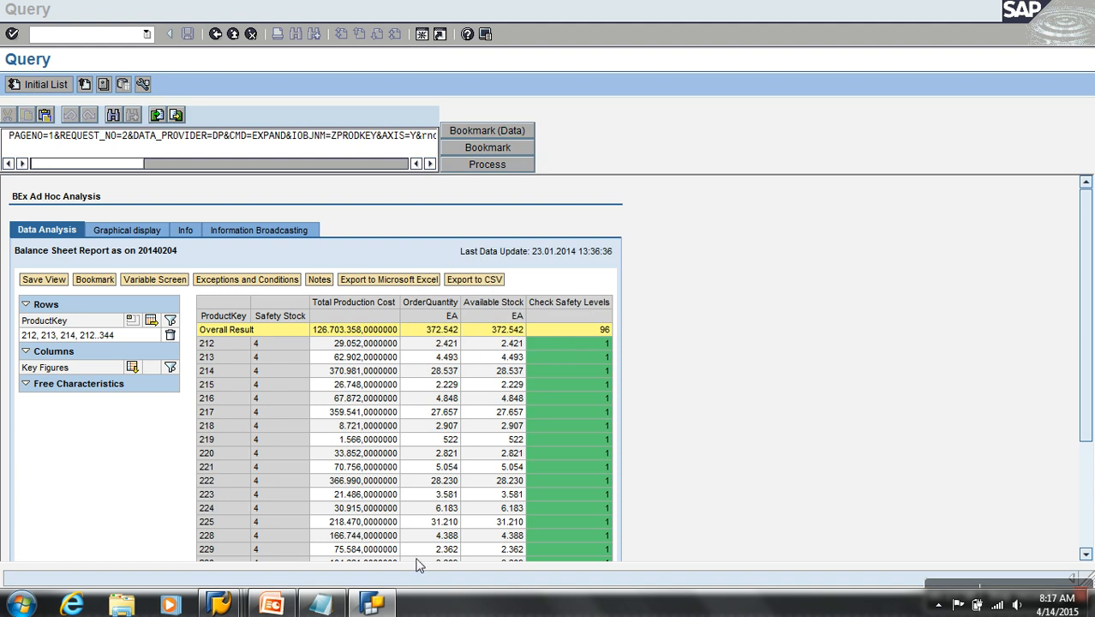
pyautogui.click(375, 604)
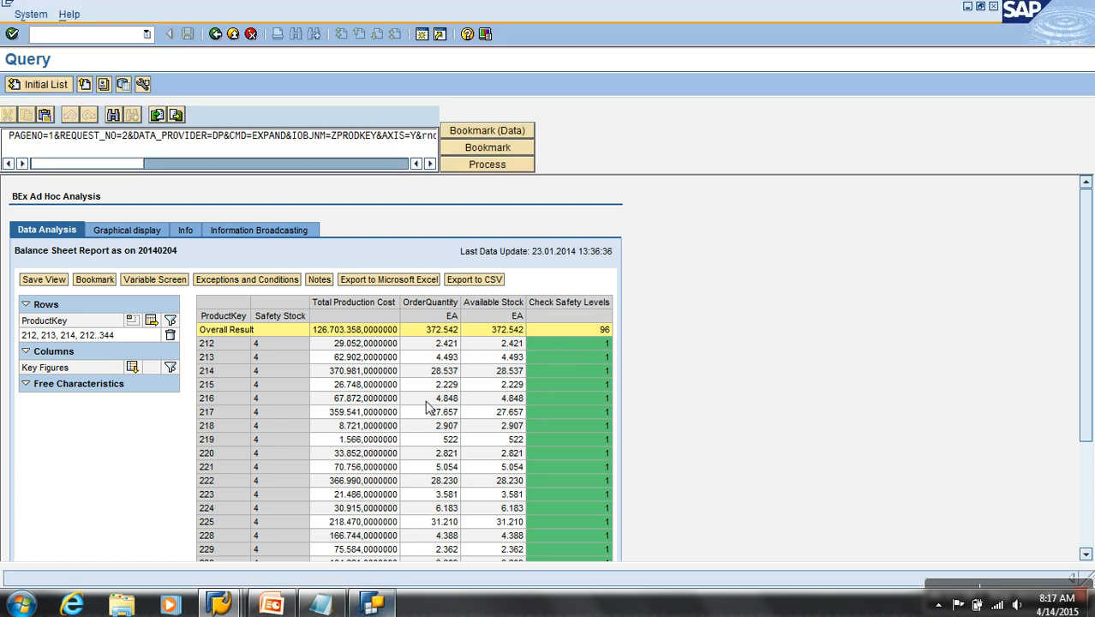
pyautogui.click(382, 604)
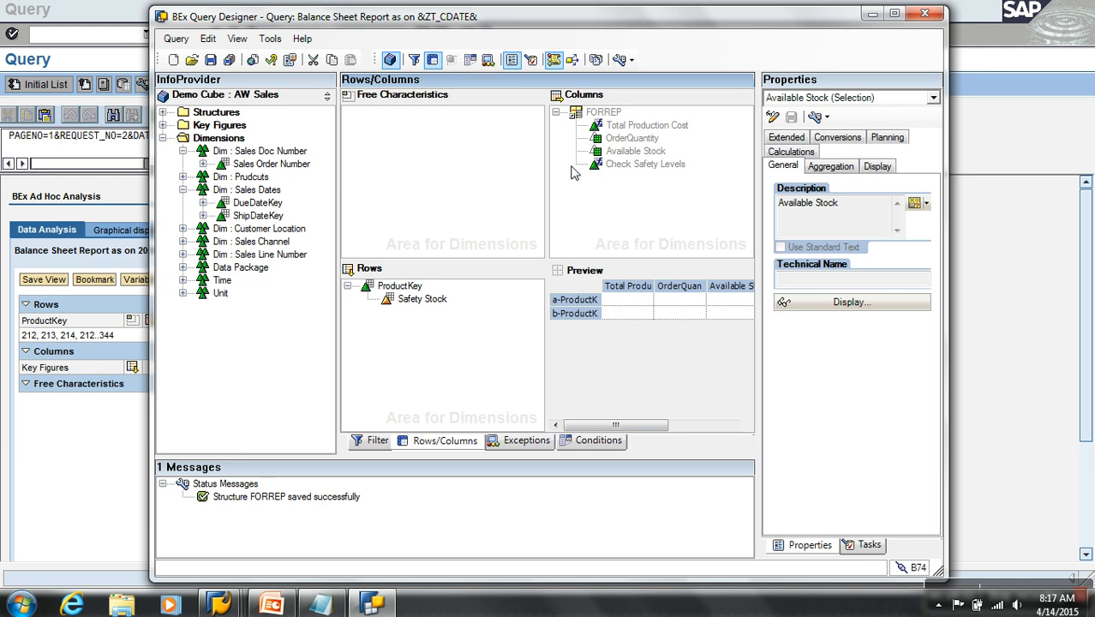
# Step: Try to remove the FORREP structure from the columns and decline the offer of more information
pyautogui.click(600, 113)
pyautogui.moveTo(600, 112); pyautogui.dragTo(347, 329)
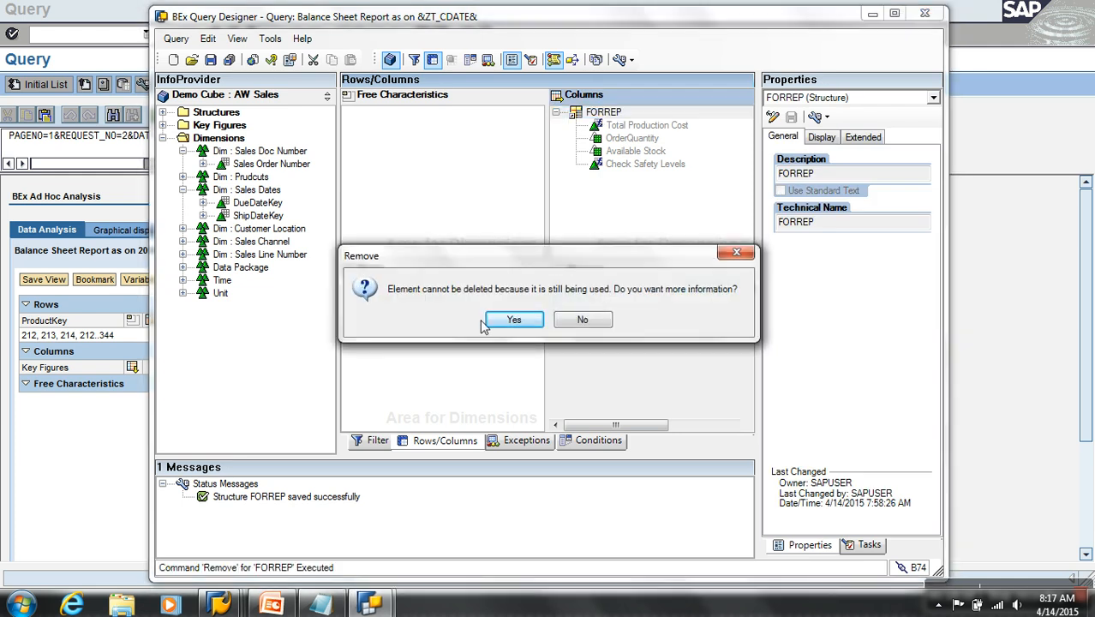
pyautogui.click(581, 319)
# Step: Check the query's conditions and exceptions, and remove Exception 1
pyautogui.click(598, 440)
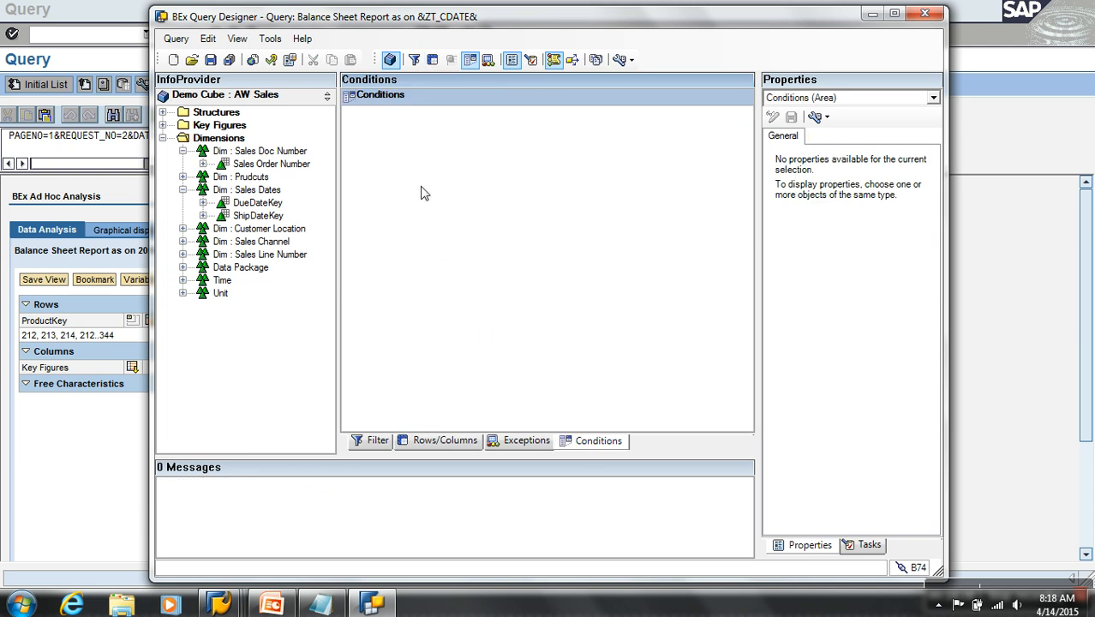
pyautogui.click(505, 439)
pyautogui.rightClick(393, 113)
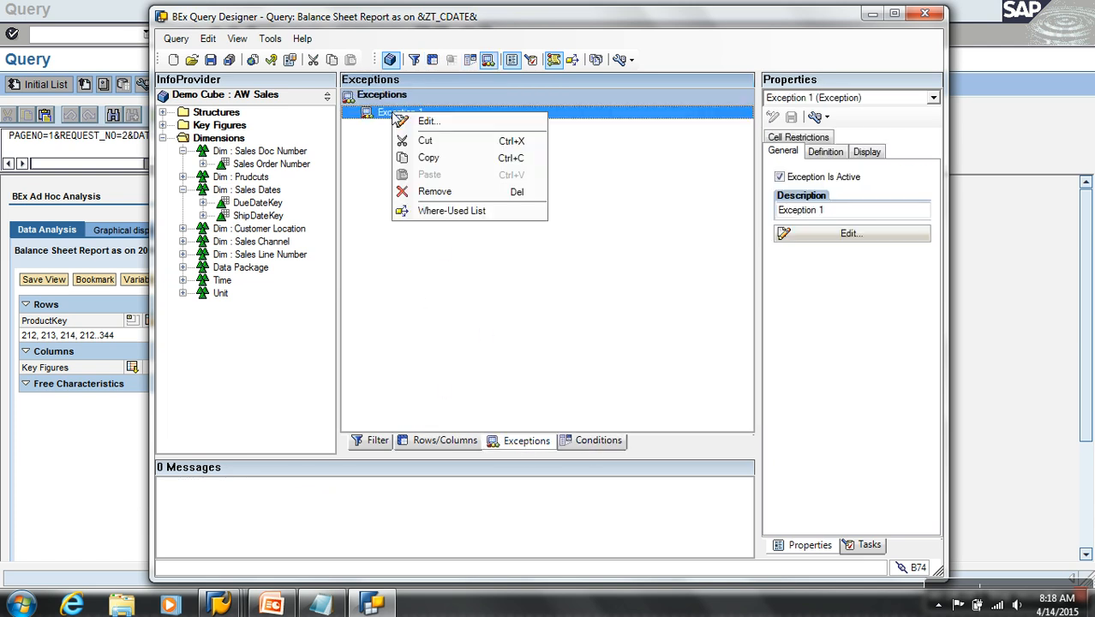
pyautogui.click(434, 191)
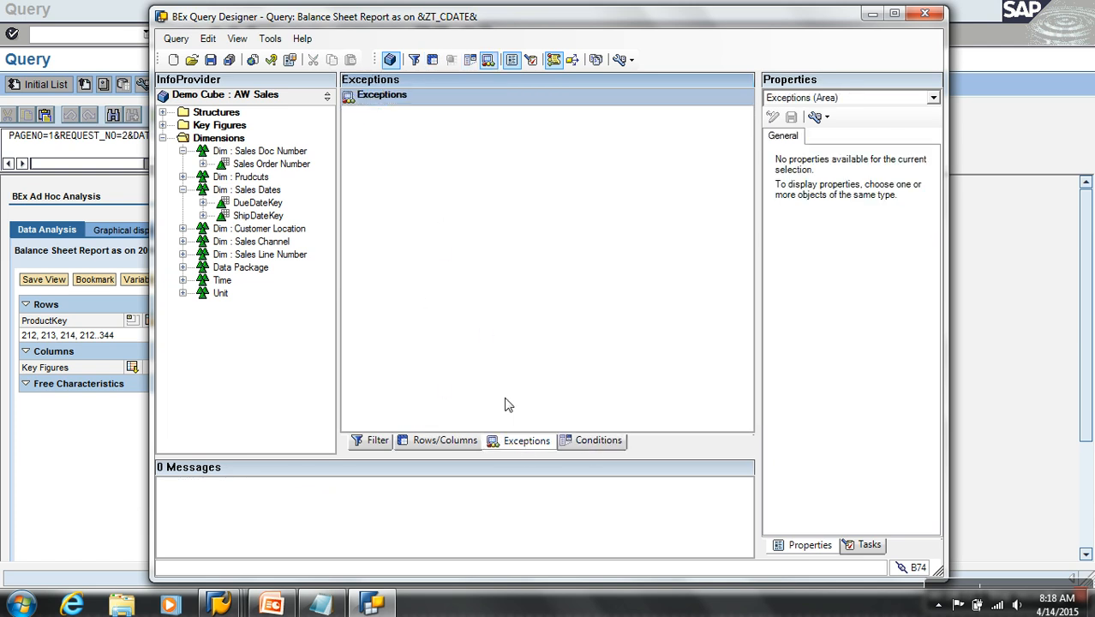
# Step: Remove the FORREP structure from the columns and ProductKey from the rows
pyautogui.click(460, 441)
pyautogui.moveTo(607, 120); pyautogui.dragTo(210, 310)
pyautogui.moveTo(386, 287); pyautogui.dragTo(241, 330)
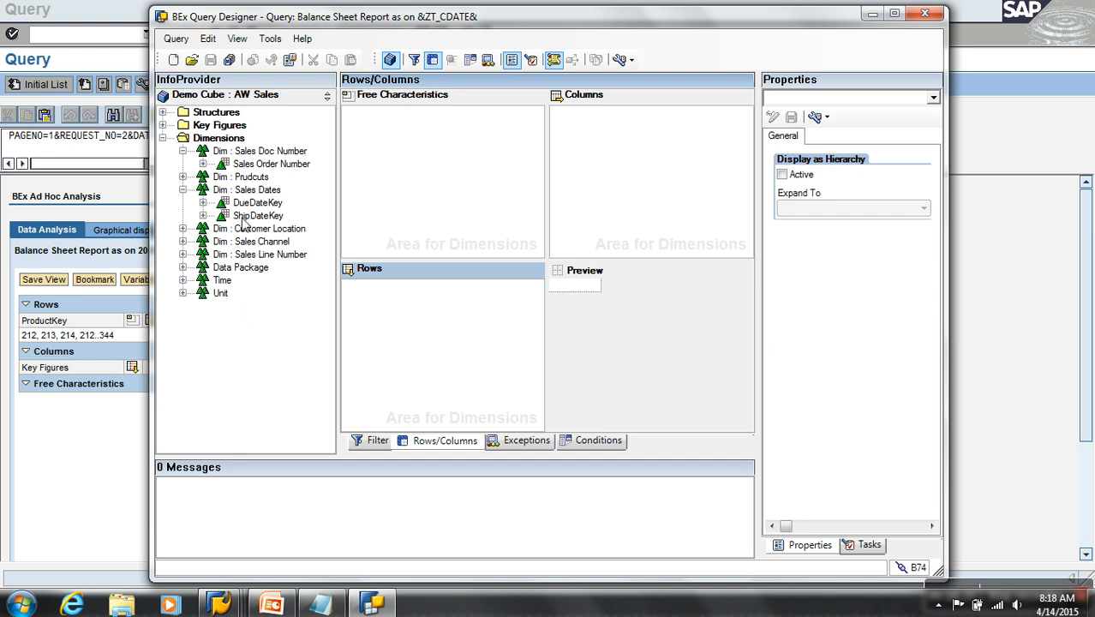
# Step: Add Sales Order Number, DueDateKey and ShipDateKey to the rows, in that order
pyautogui.moveTo(271, 165); pyautogui.dragTo(377, 288)
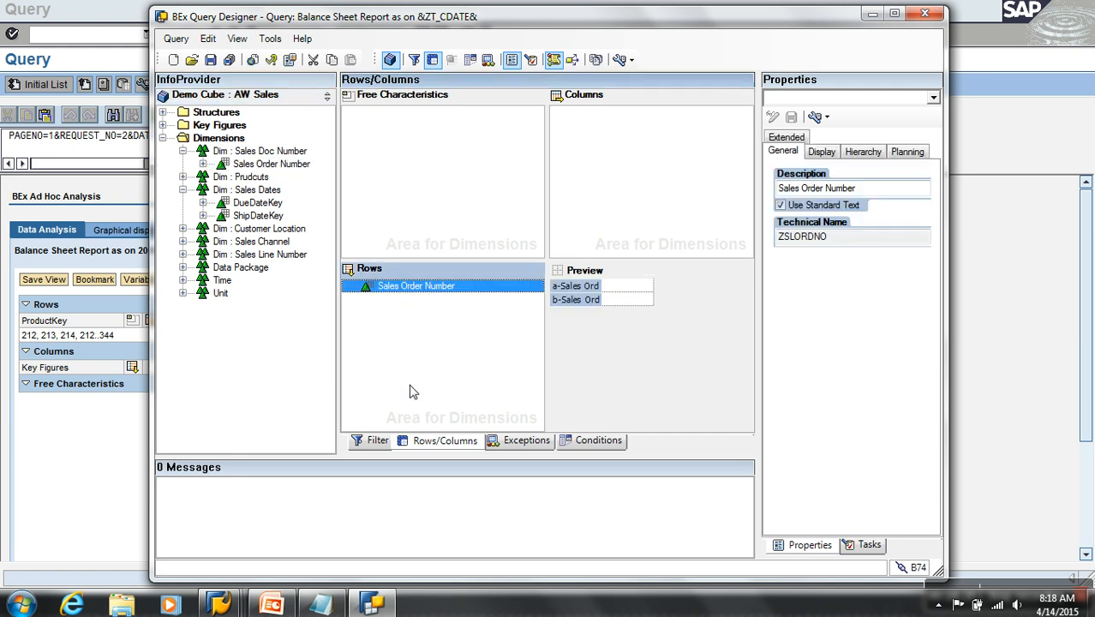
pyautogui.moveTo(271, 206); pyautogui.dragTo(393, 300)
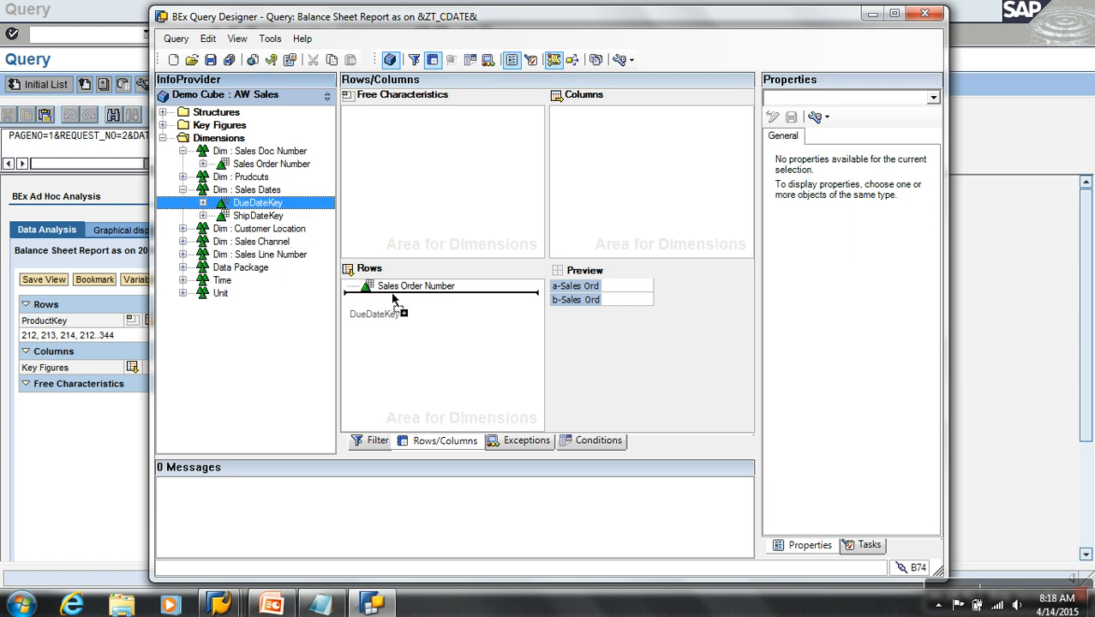
pyautogui.moveTo(394, 298); pyautogui.dragTo(394, 299)
pyautogui.moveTo(394, 298); pyautogui.dragTo(276, 314)
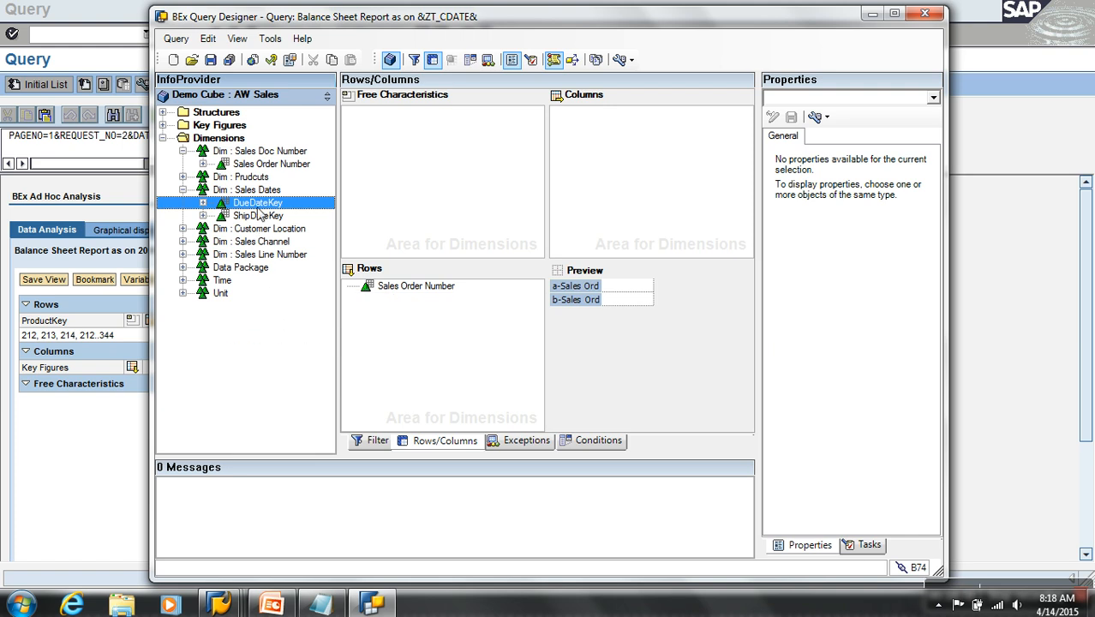
pyautogui.moveTo(259, 206); pyautogui.dragTo(371, 287)
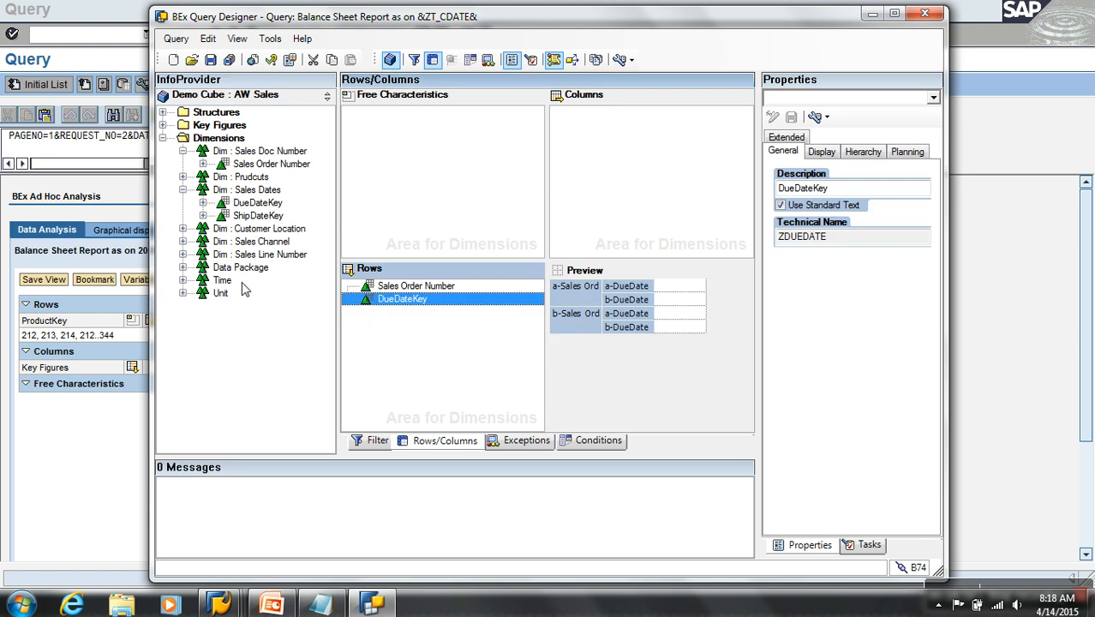
pyautogui.moveTo(262, 216); pyautogui.dragTo(368, 314)
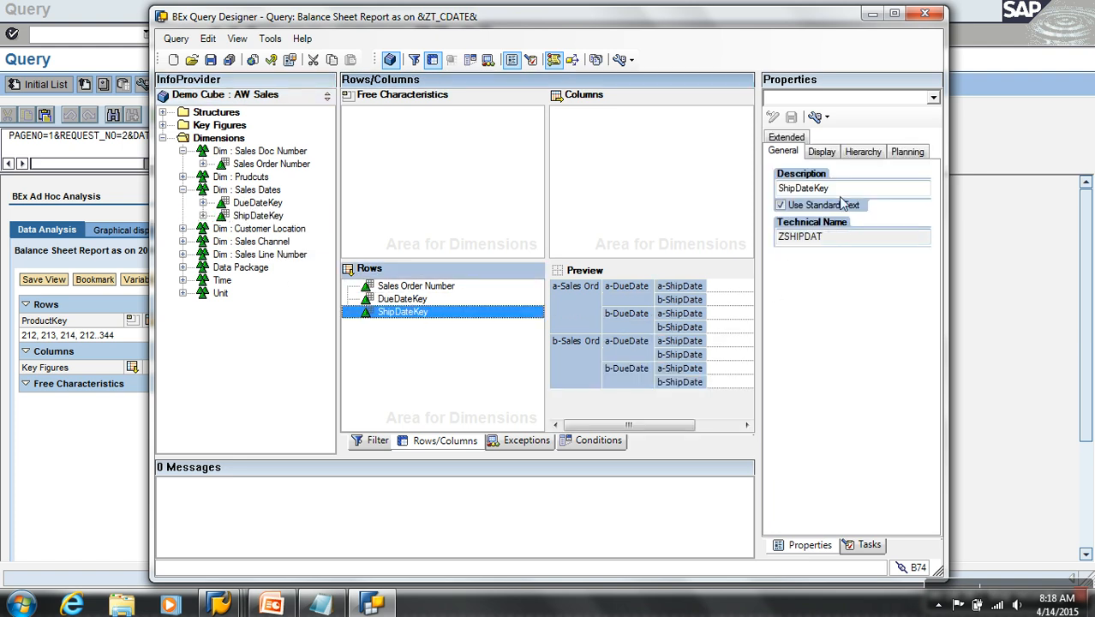
# Step: Override the characteristic setting and suppress the results rows for ShipDateKey and DueDateKey
pyautogui.click(828, 152)
pyautogui.click(846, 428)
pyautogui.click(849, 410)
pyautogui.click(822, 448)
pyautogui.click(403, 299)
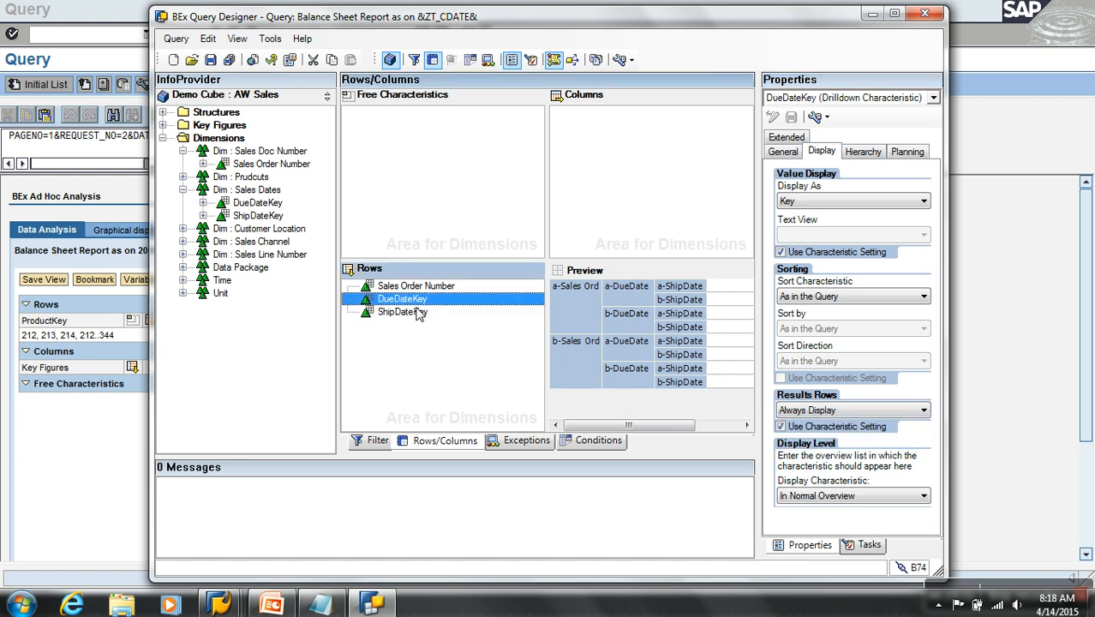
pyautogui.click(827, 410)
pyautogui.click(828, 447)
# Step: Add the OrderQuantity key figure to the columns
pyautogui.click(164, 126)
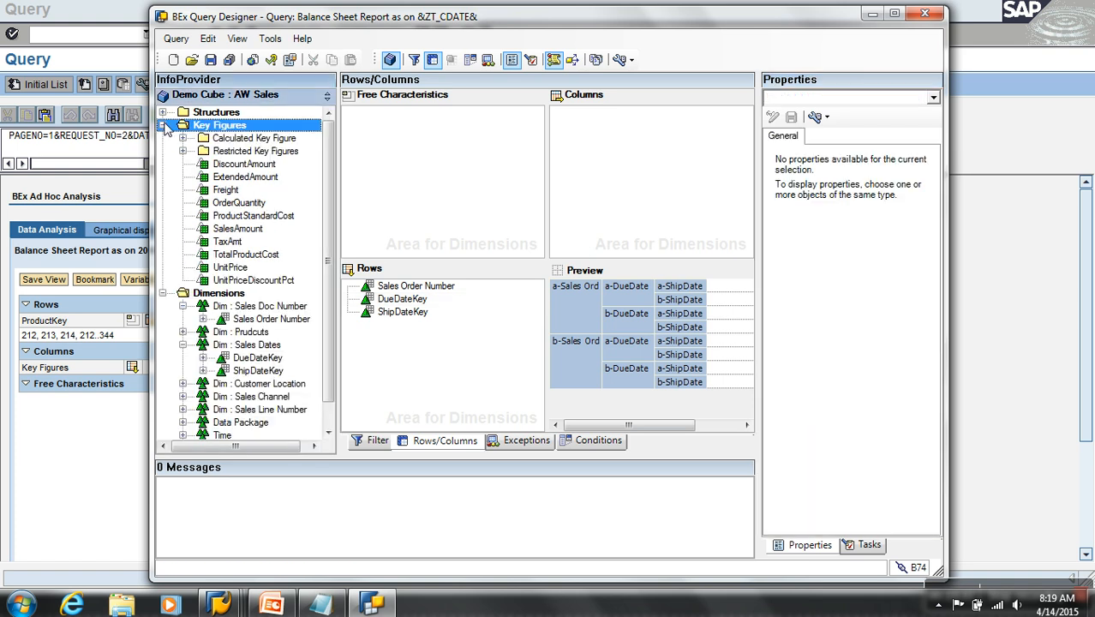
pyautogui.moveTo(246, 208); pyautogui.dragTo(602, 168)
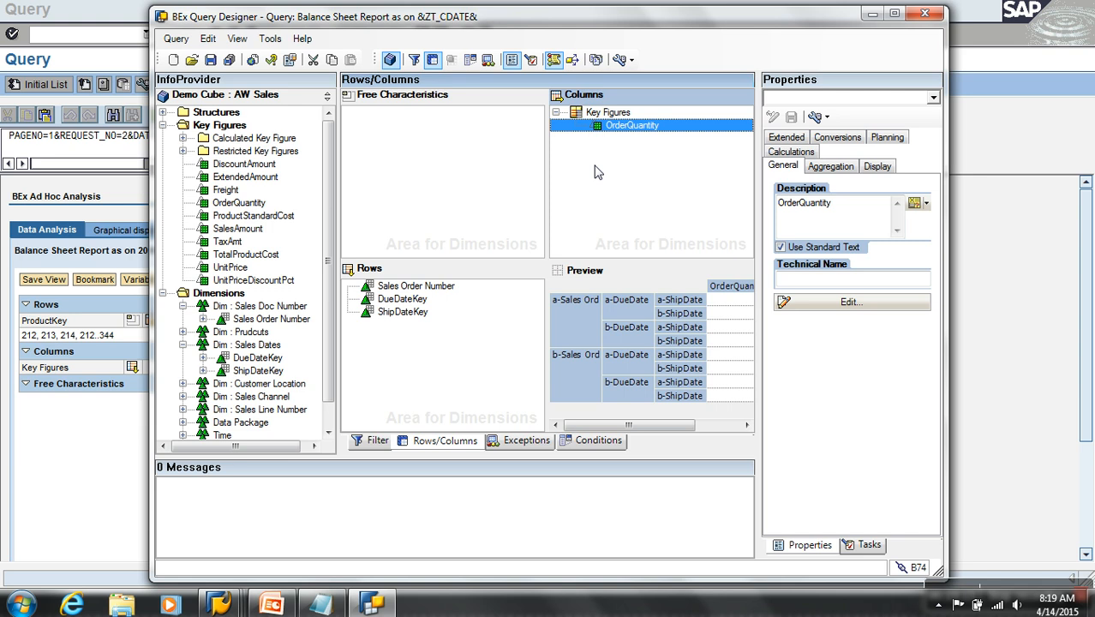
# Step: Save the query and execute it again in the SAP Query Monitor
pyautogui.click(210, 59)
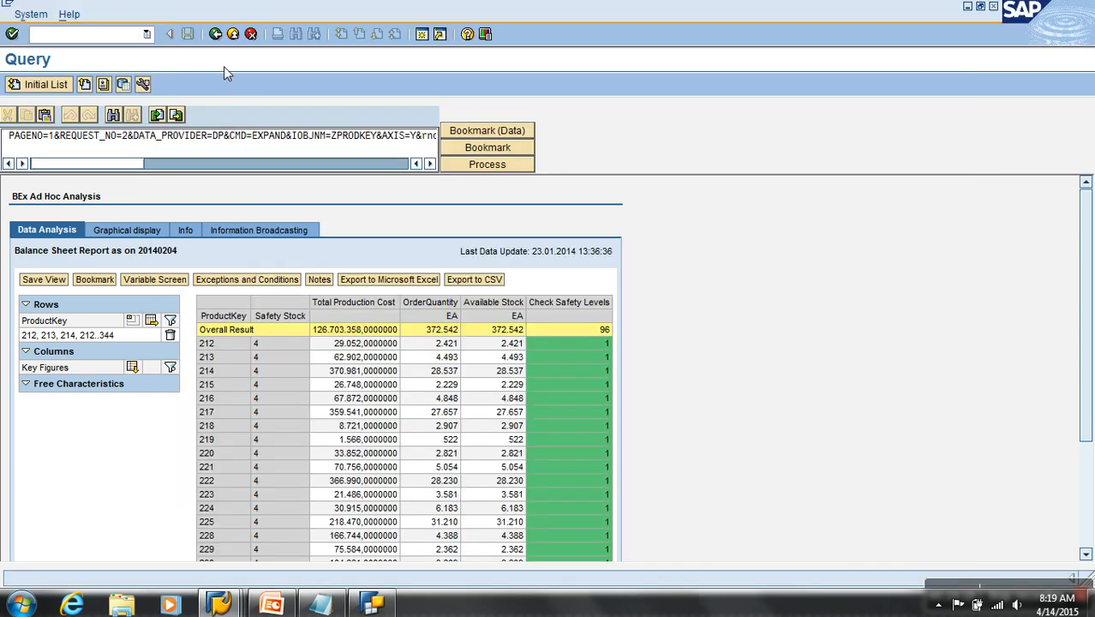
pyautogui.click(215, 34)
pyautogui.click(32, 89)
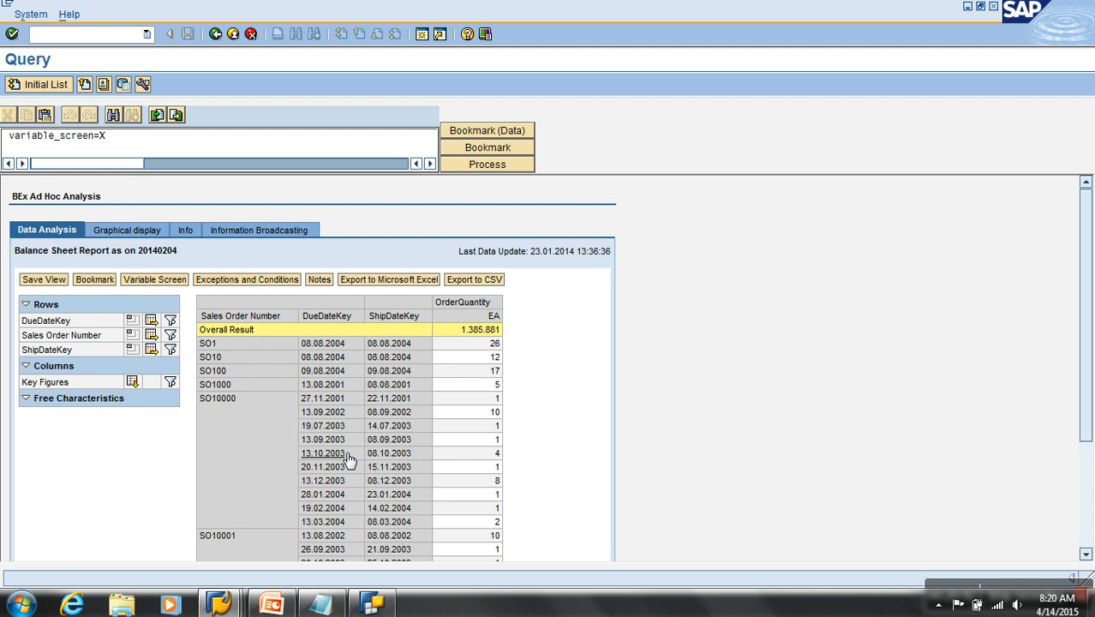
# Step: Switch to BEx Query Designer, create a new formula in the Key Figures structure, and open its definition for editing
pyautogui.click(371, 605)
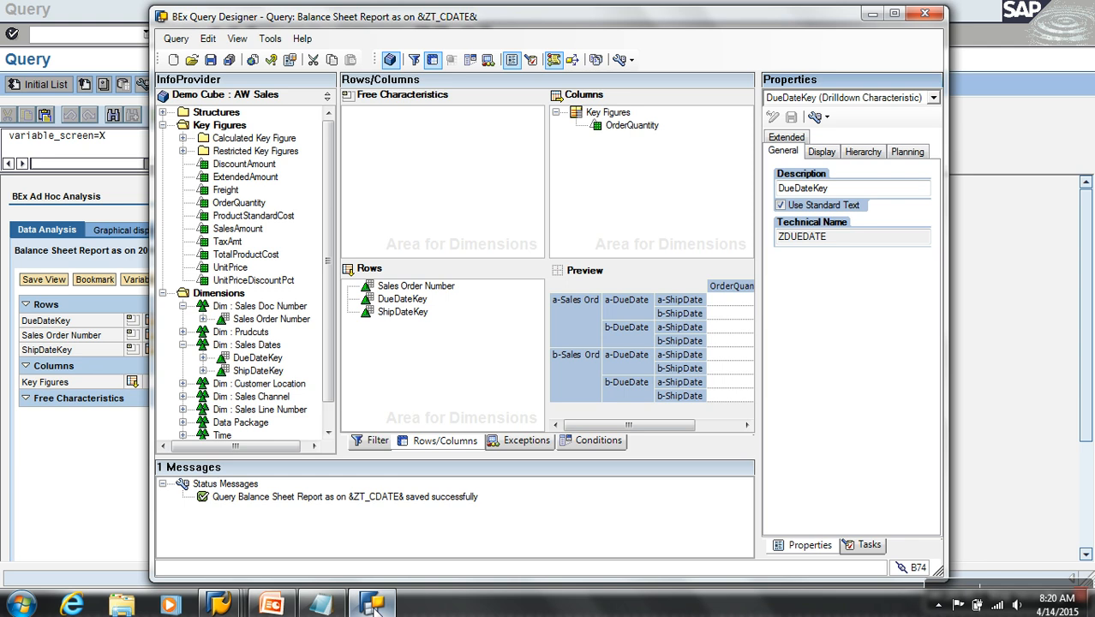
pyautogui.rightClick(619, 112)
pyautogui.click(670, 159)
pyautogui.rightClick(619, 125)
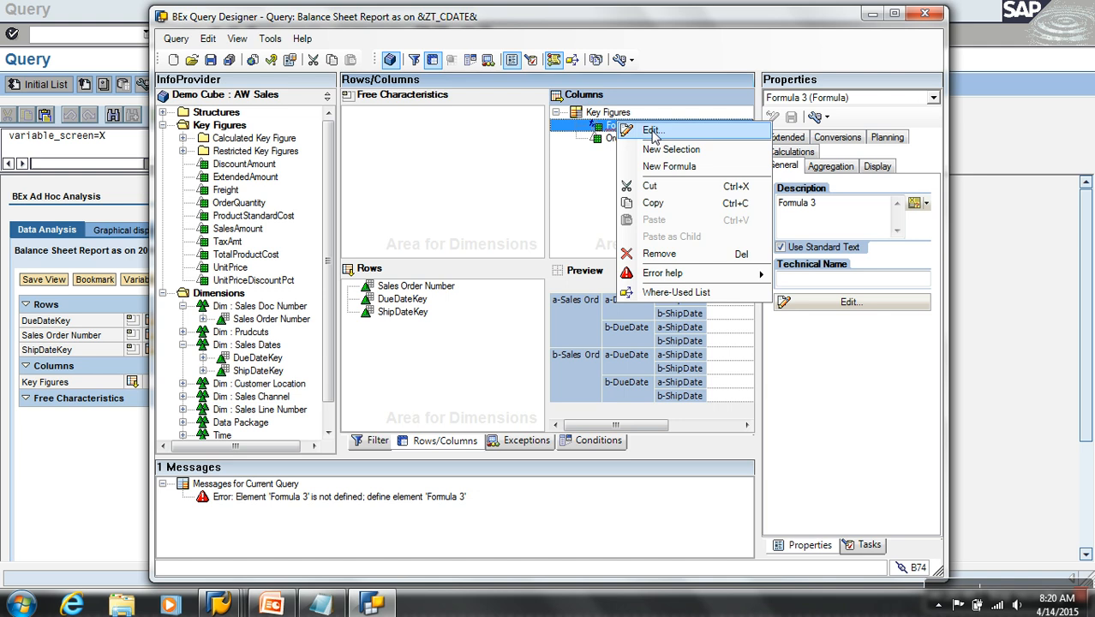
pyautogui.click(653, 133)
pyautogui.click(490, 225)
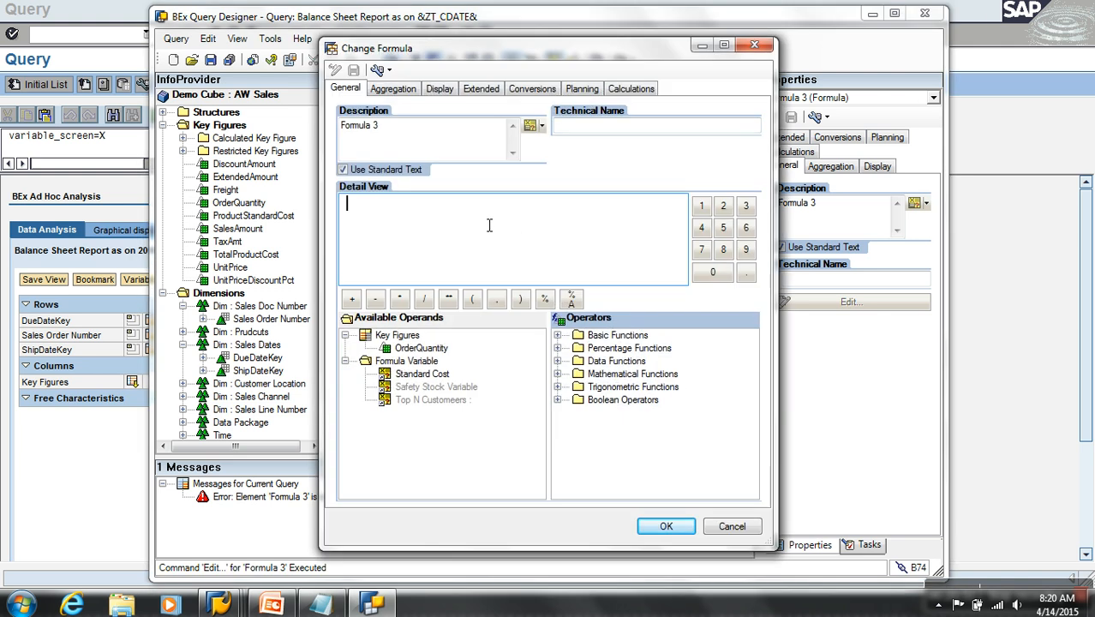
pyautogui.press('Tab')
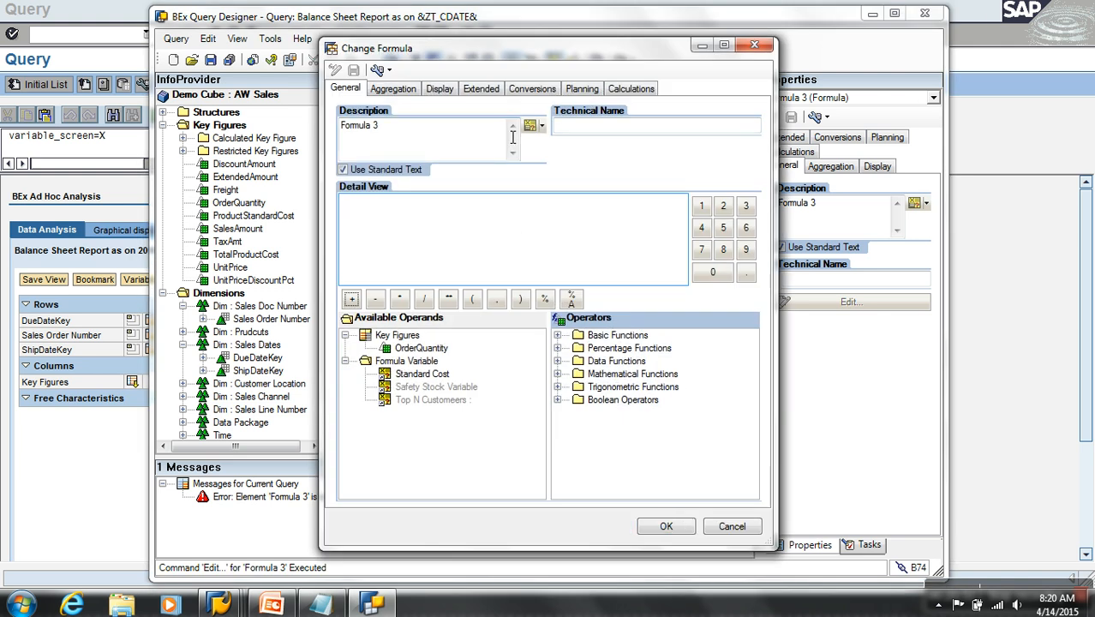
pyautogui.click(495, 219)
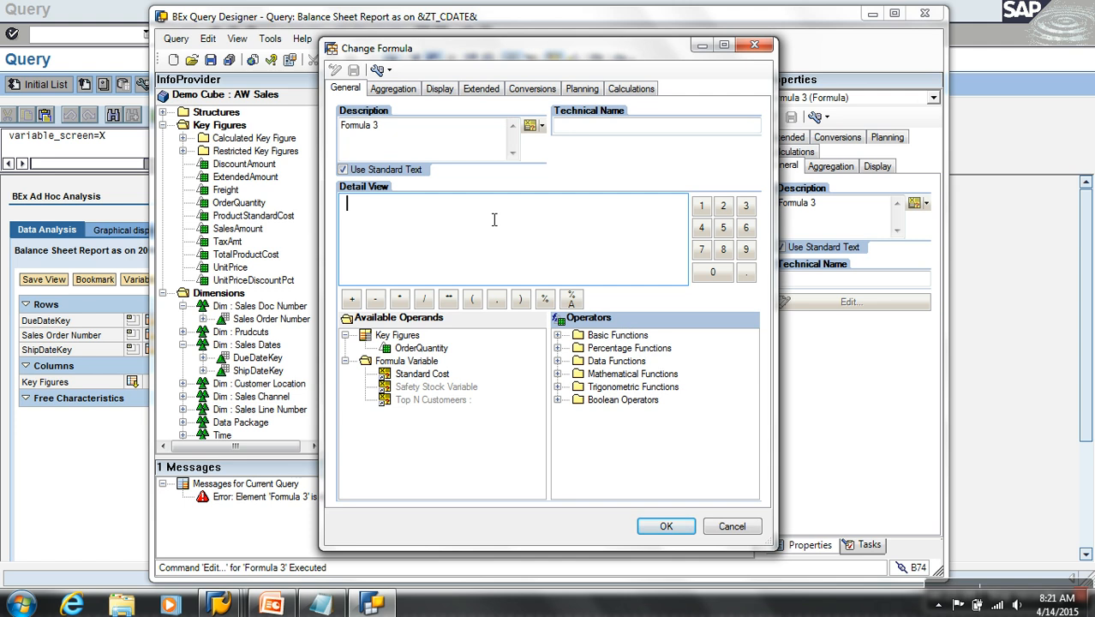
# Step: Create a formula variable with the description Ship Date and the technical name ZS_DATE
pyautogui.rightClick(433, 362)
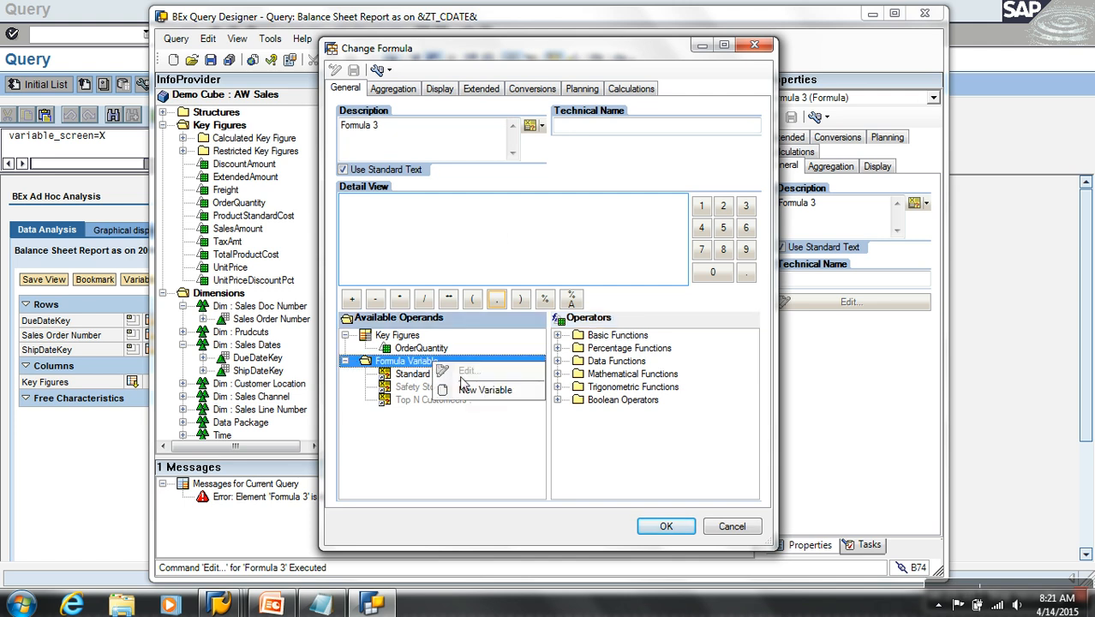
pyautogui.click(478, 390)
pyautogui.click(433, 376)
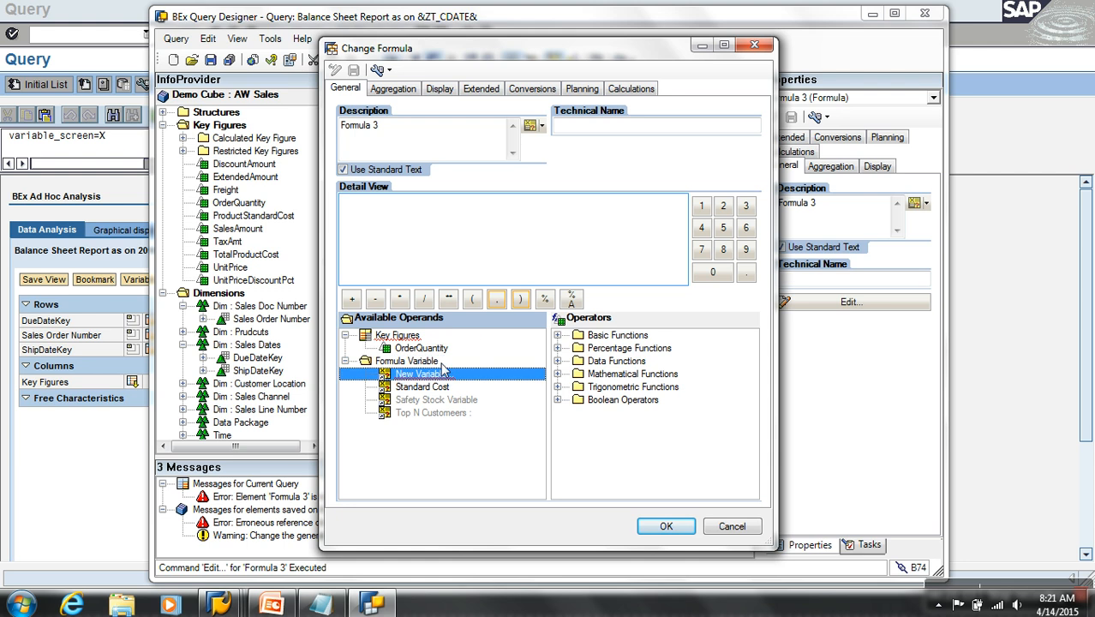
pyautogui.rightClick(432, 377)
pyautogui.click(458, 399)
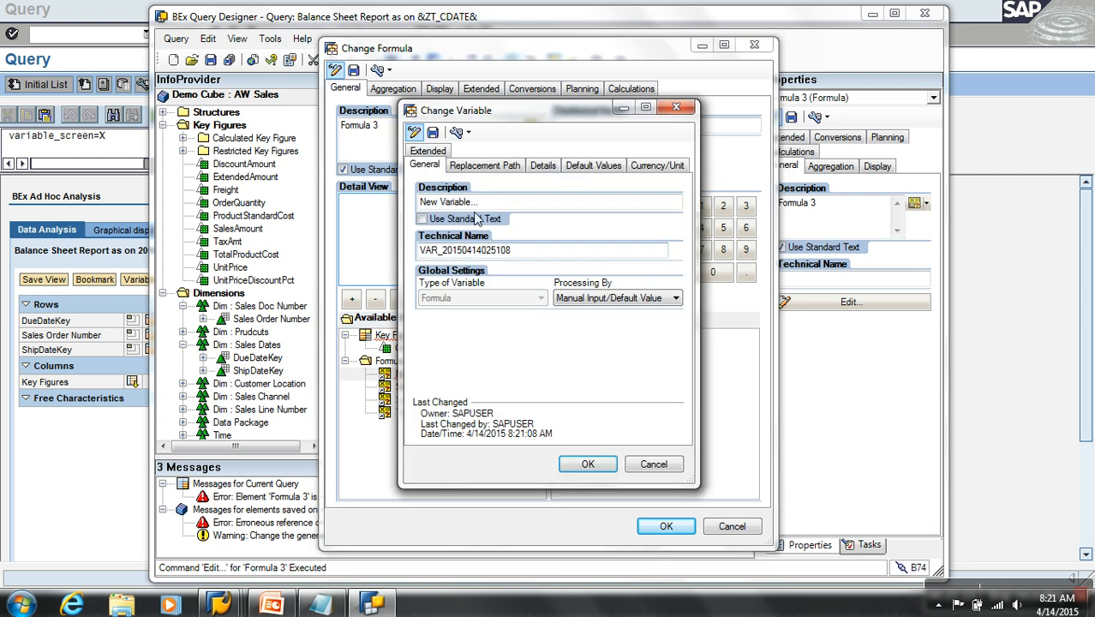
pyautogui.tripleClick(499, 204)
pyautogui.write('Ship Date')
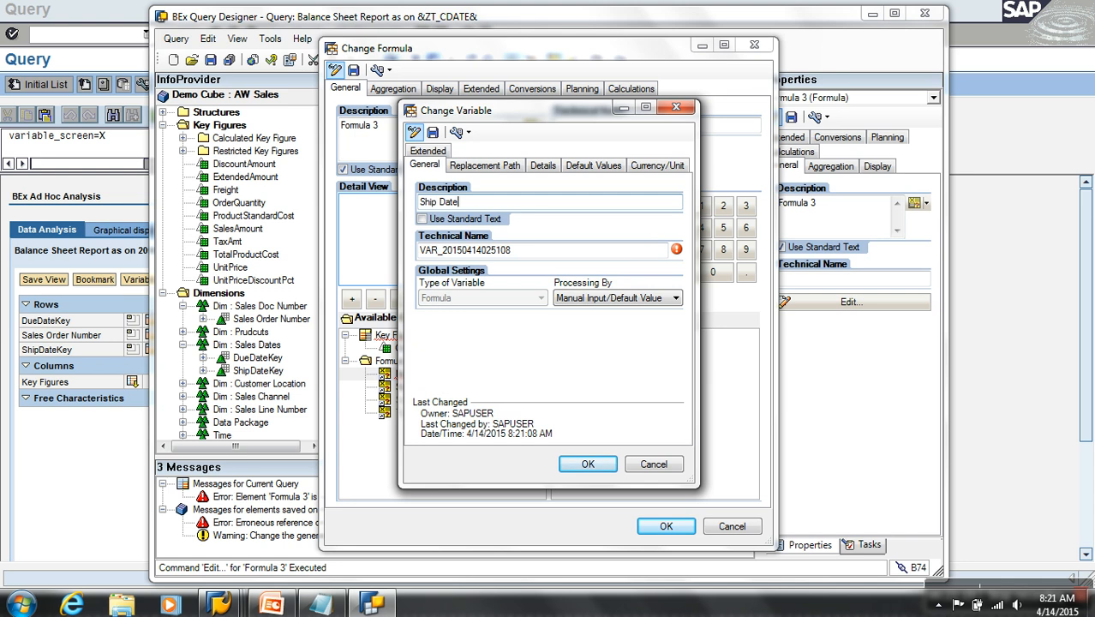
pyautogui.doubleClick(517, 253)
pyautogui.write('ZS_DATE')
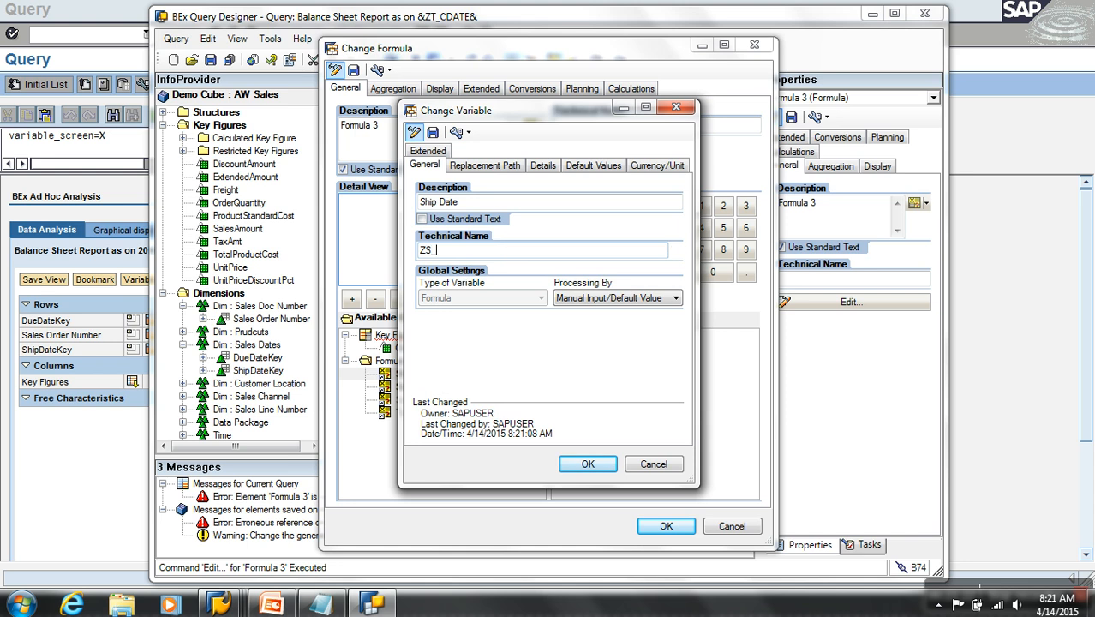
# Step: Process the Ship Date variable by Replacement Path with reference characteristic ShipDateKey, replacing it with the InfoObject's Key
pyautogui.click(609, 300)
pyautogui.click(607, 324)
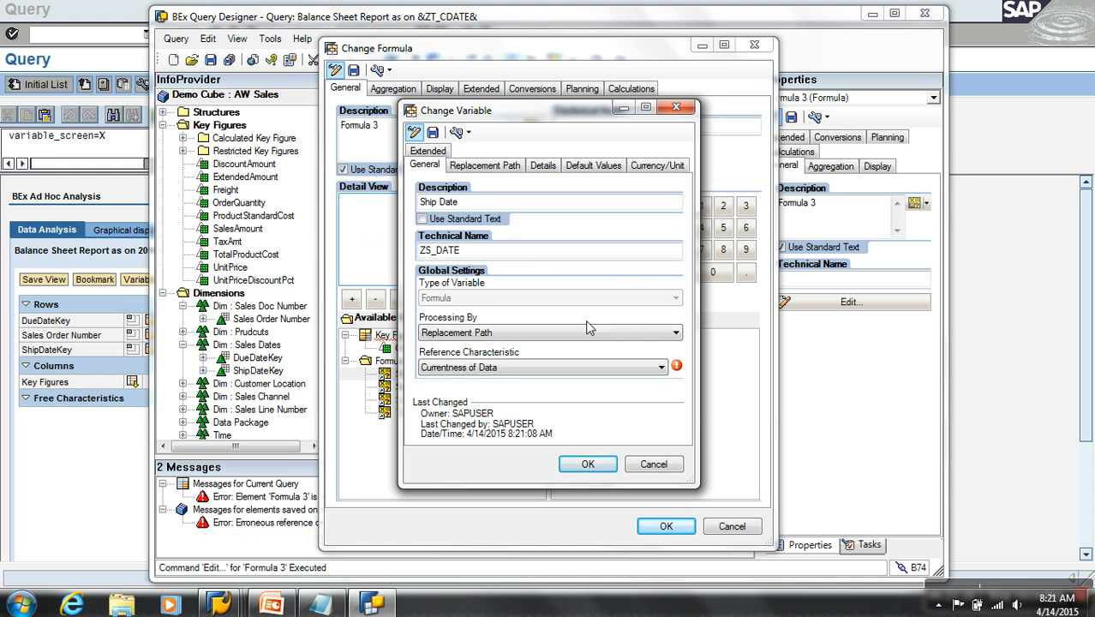
pyautogui.click(577, 367)
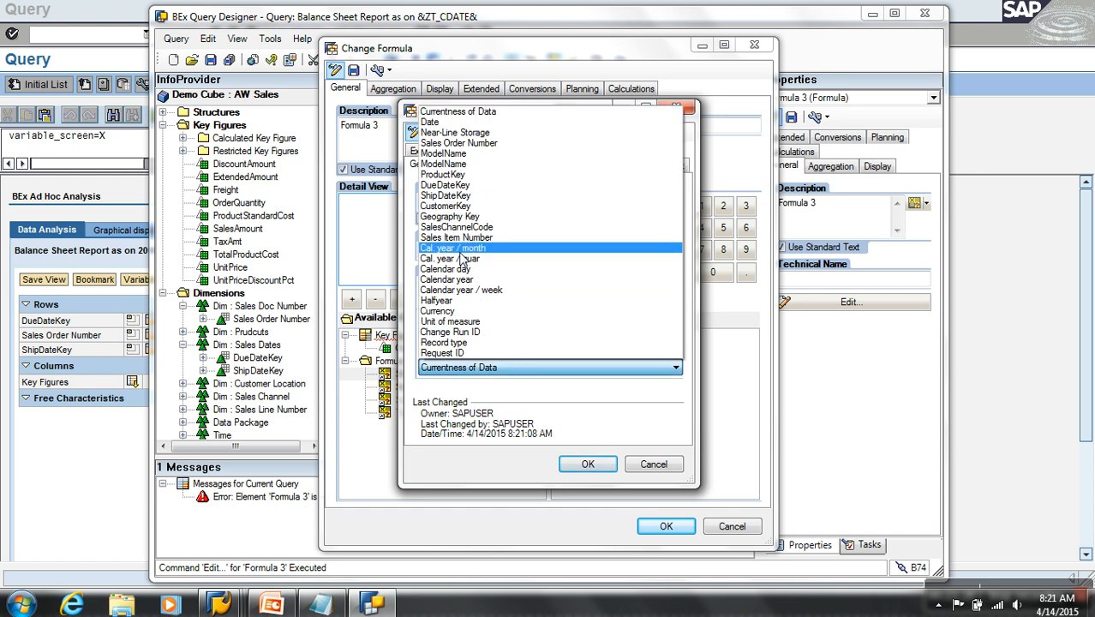
pyautogui.click(463, 195)
pyautogui.click(511, 171)
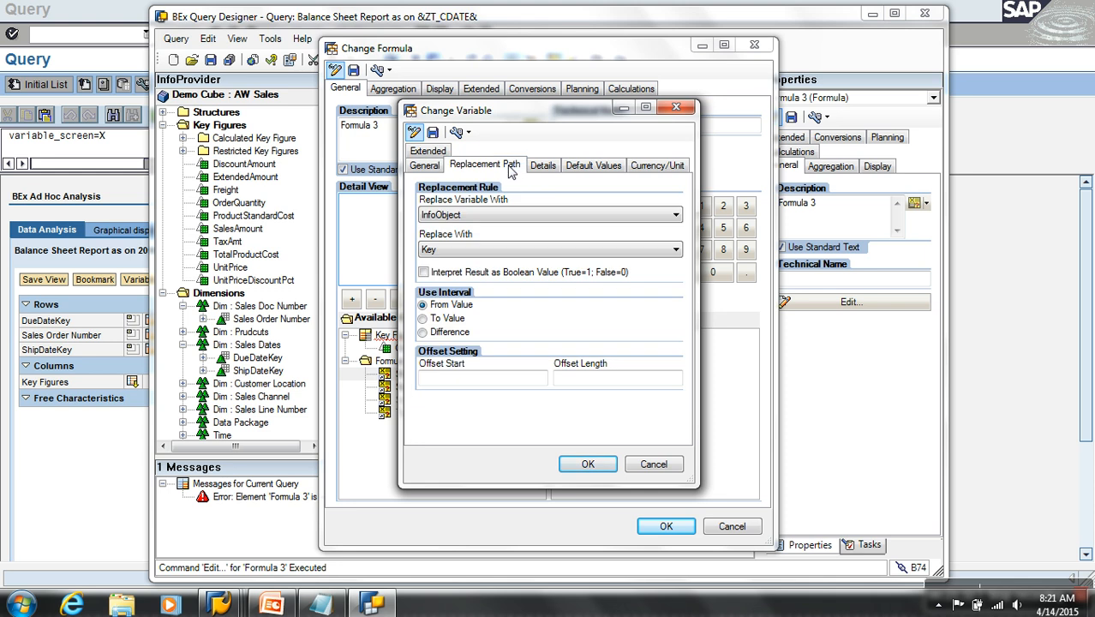
pyautogui.click(474, 249)
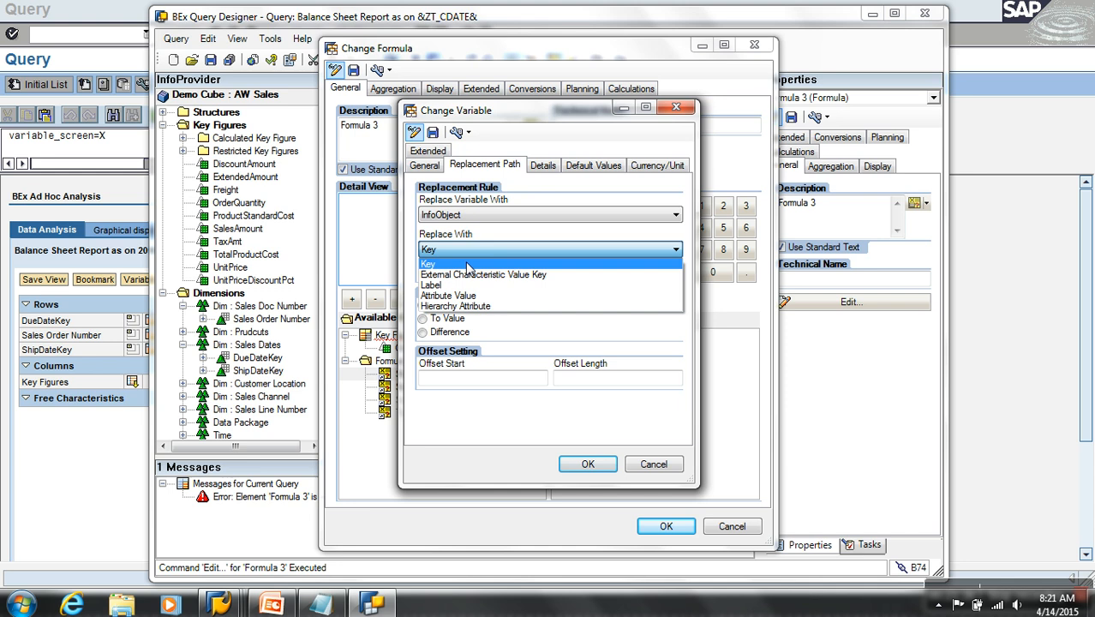
pyautogui.click(467, 265)
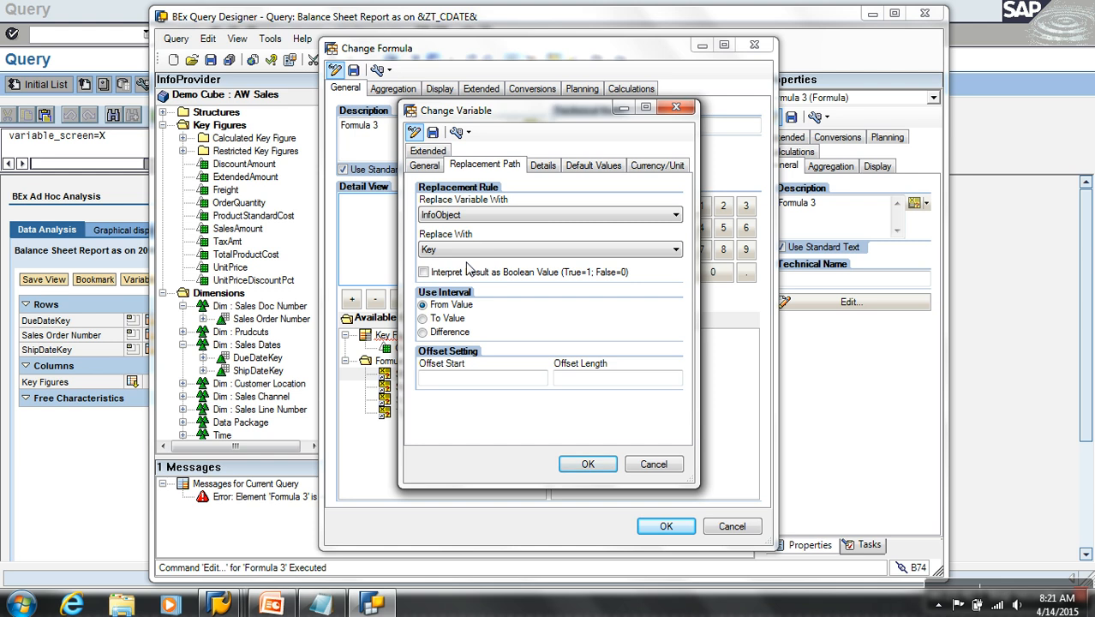
# Step: Set the Ship Date variable's dimension to Date and save the variable as ZS_DATE
pyautogui.click(641, 170)
pyautogui.click(529, 218)
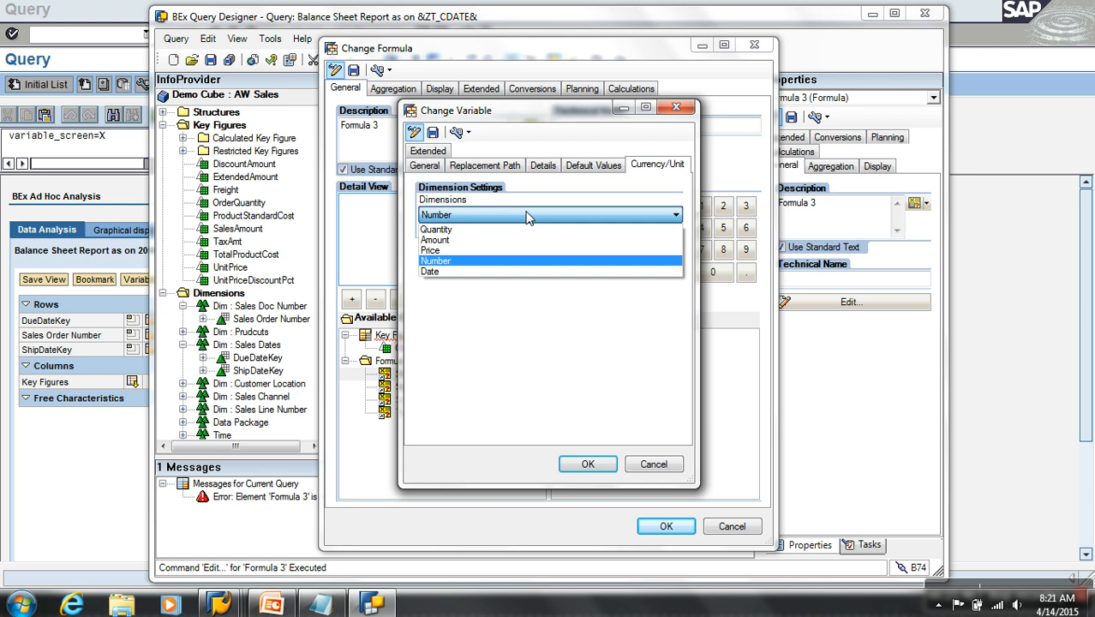
pyautogui.click(447, 271)
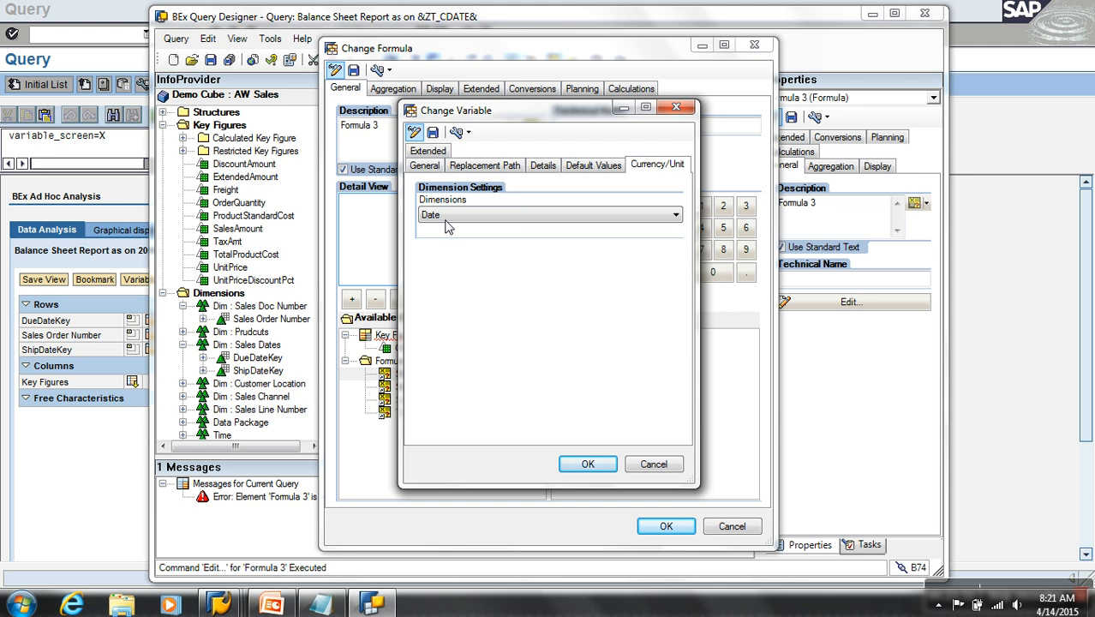
pyautogui.click(432, 133)
pyautogui.click(561, 343)
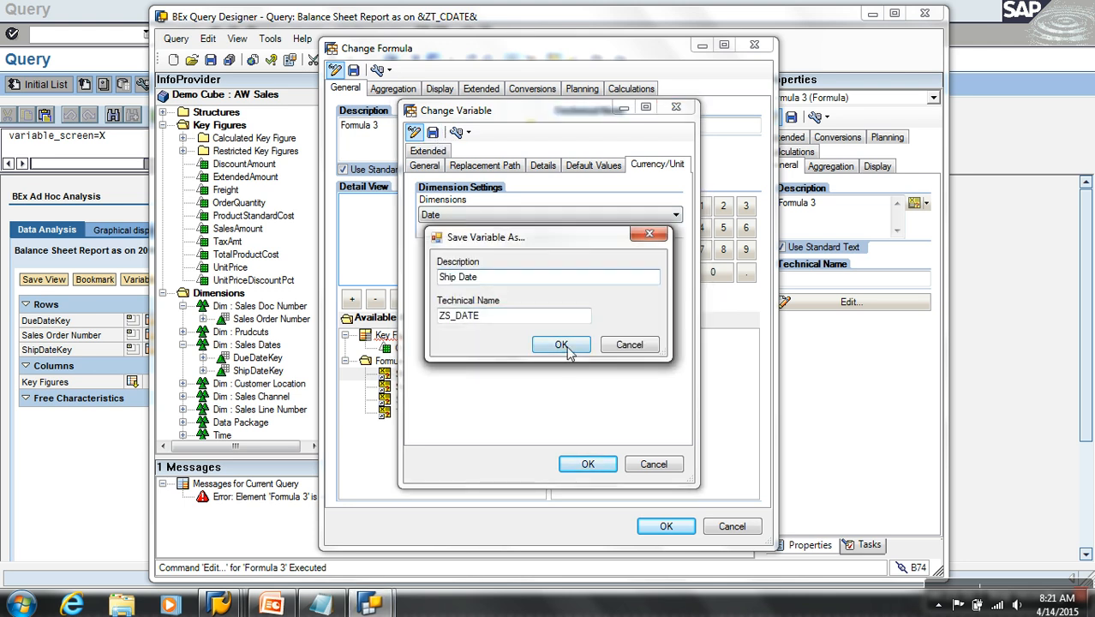
pyautogui.click(600, 471)
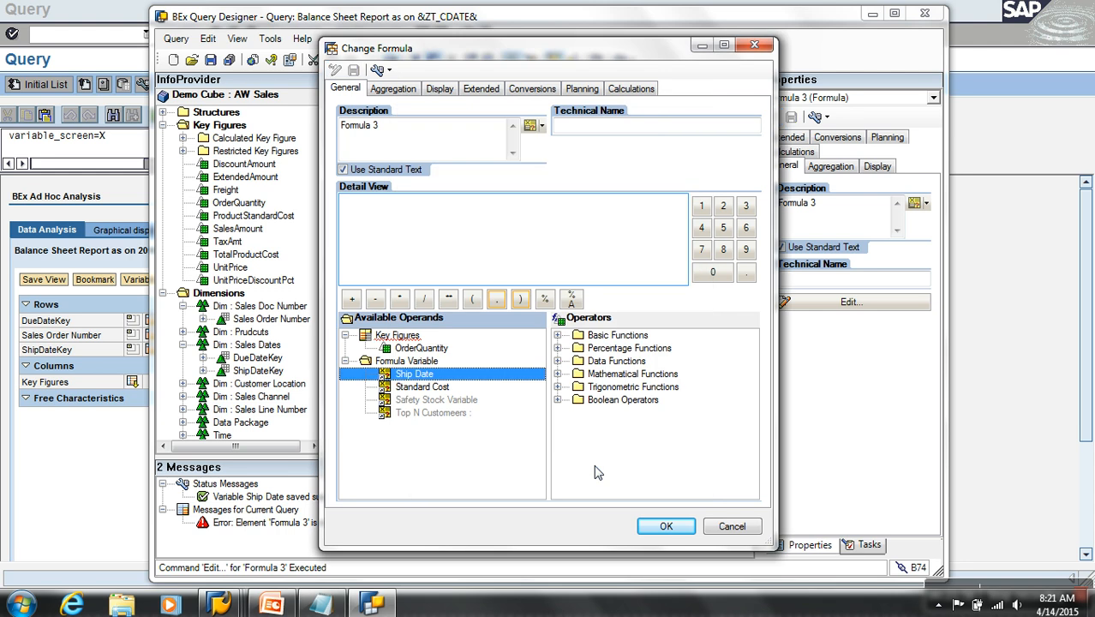
# Step: Create another formula variable with the description Due Date and the technical name ZD_DATE
pyautogui.rightClick(429, 363)
pyautogui.click(460, 390)
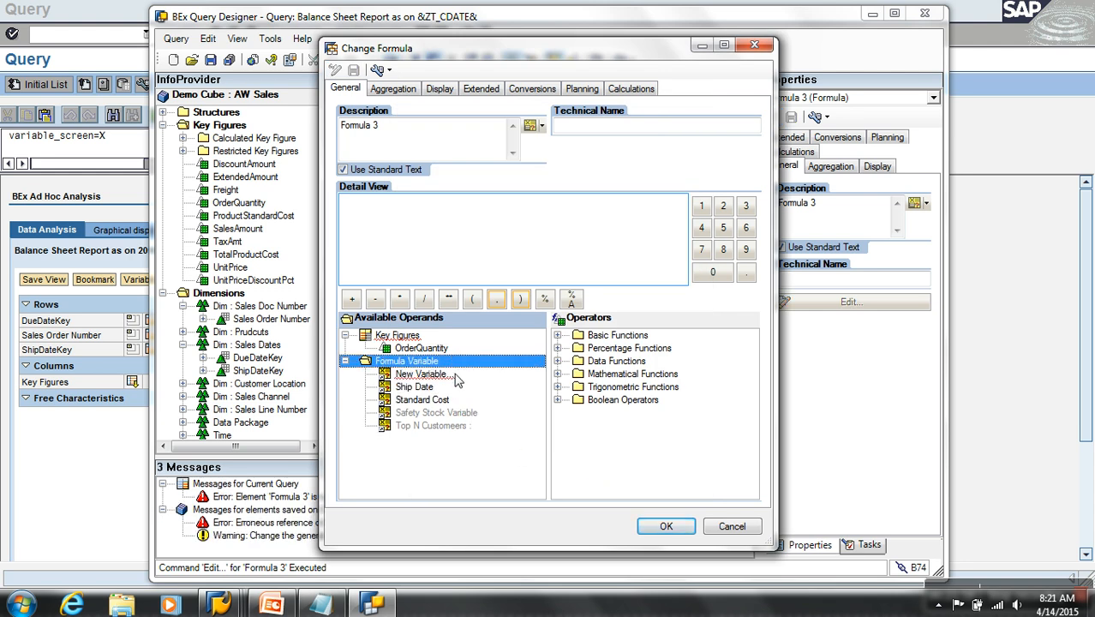
pyautogui.rightClick(442, 375)
pyautogui.click(471, 404)
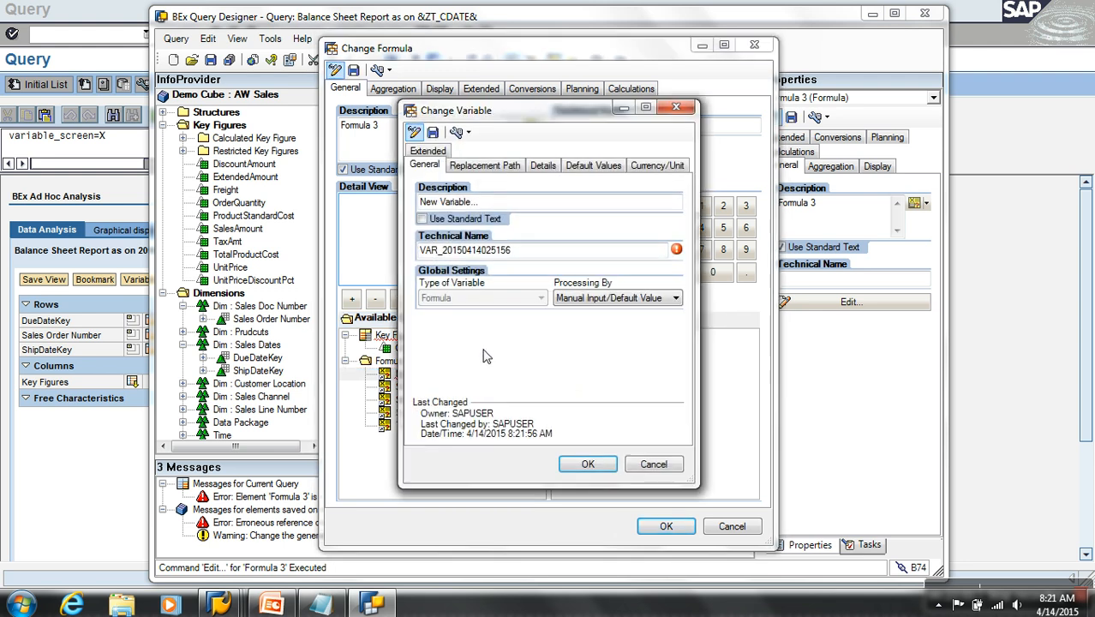
pyautogui.write('dUE')
pyautogui.press('BackSpace')
pyautogui.press('BackSpace')
pyautogui.press('BackSpace')
pyautogui.write('Due Date')
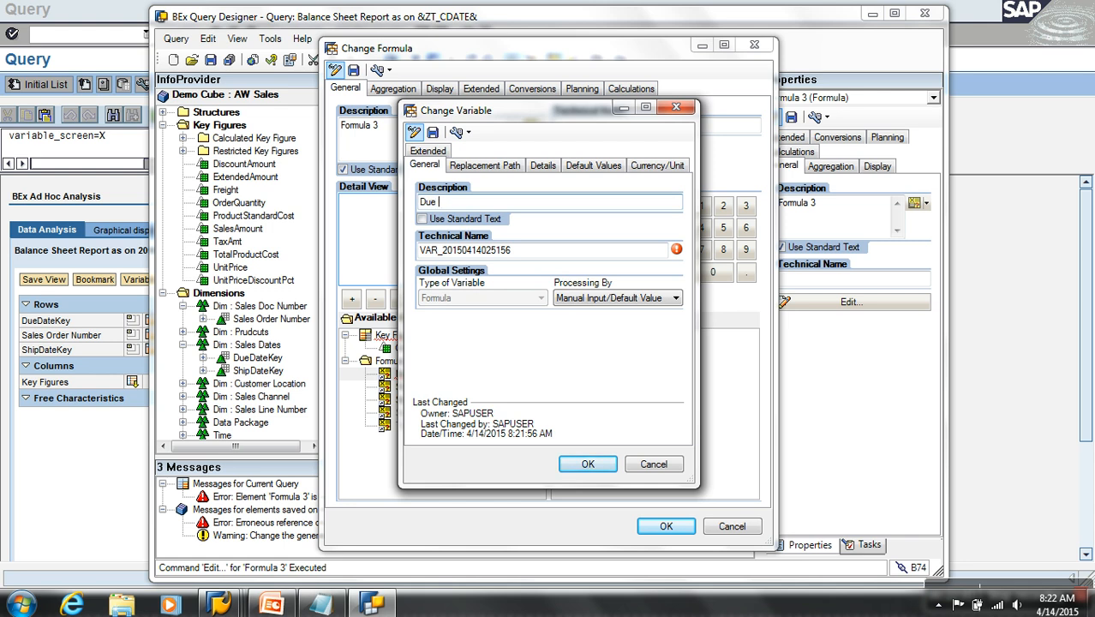
pyautogui.doubleClick(514, 249)
pyautogui.write('ZD_DATE')
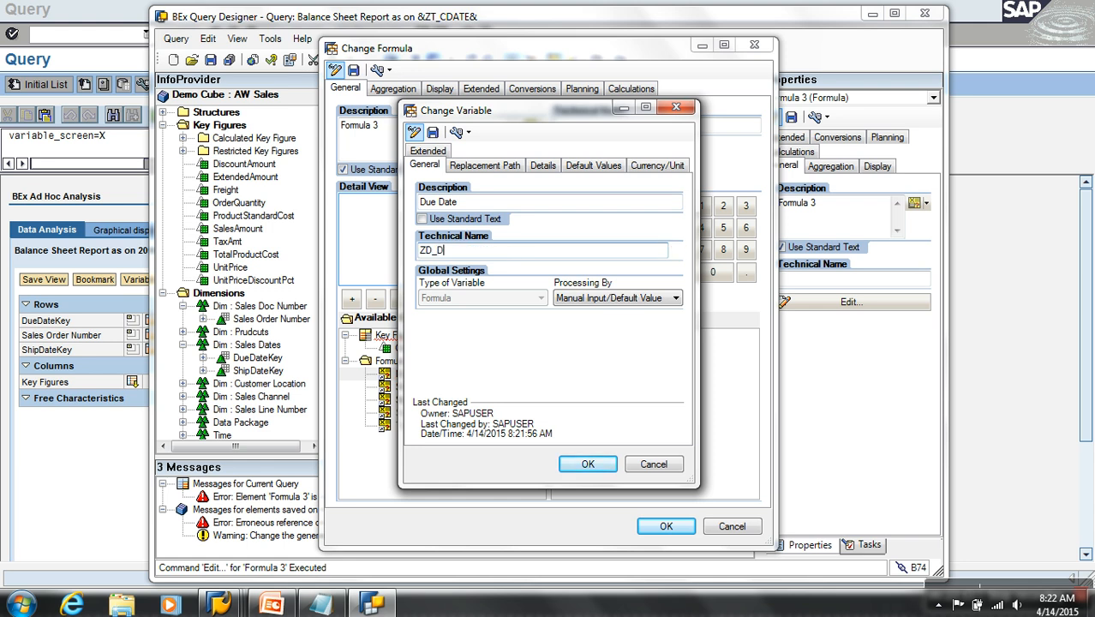
# Step: Process the Due Date variable by Replacement Path with reference characteristic DueDateKey, and check its InfoObject and Key replacement rule
pyautogui.click(600, 298)
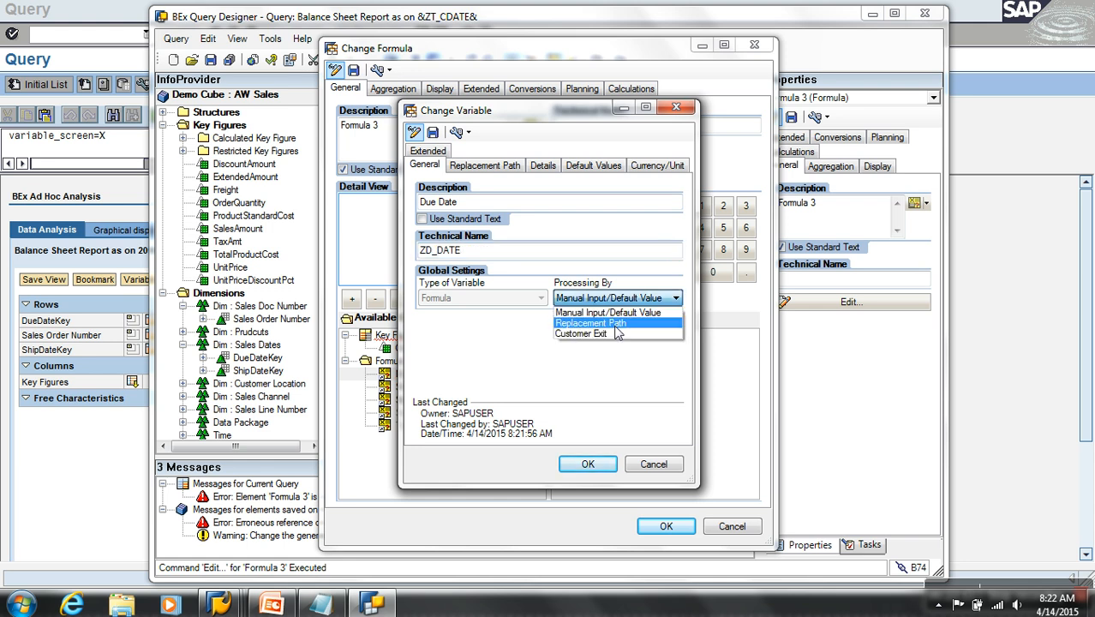
pyautogui.click(619, 327)
pyautogui.click(517, 366)
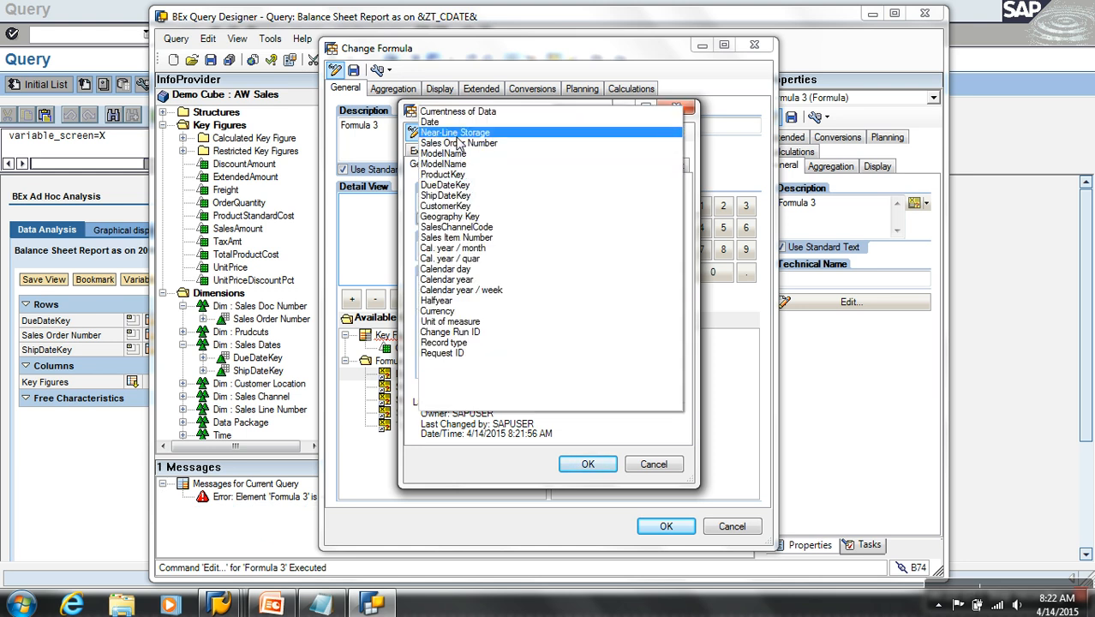
pyautogui.click(451, 185)
pyautogui.click(484, 166)
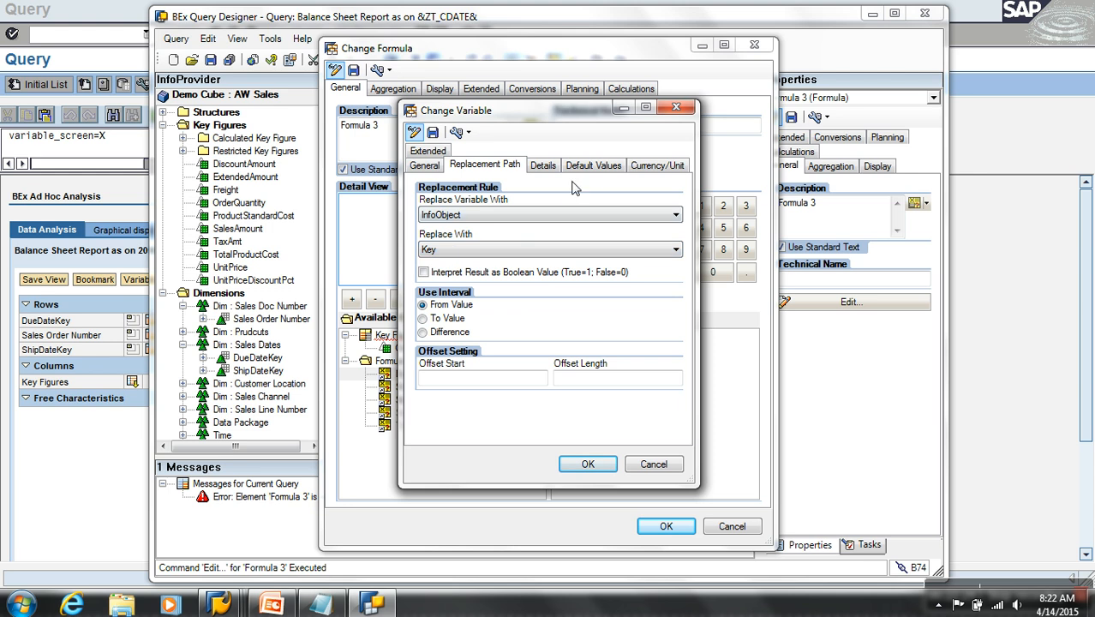
# Step: Set the Due Date variable's dimension to Date and save the variable as ZD_DATE
pyautogui.click(638, 168)
pyautogui.click(562, 214)
pyautogui.click(449, 284)
pyautogui.click(432, 132)
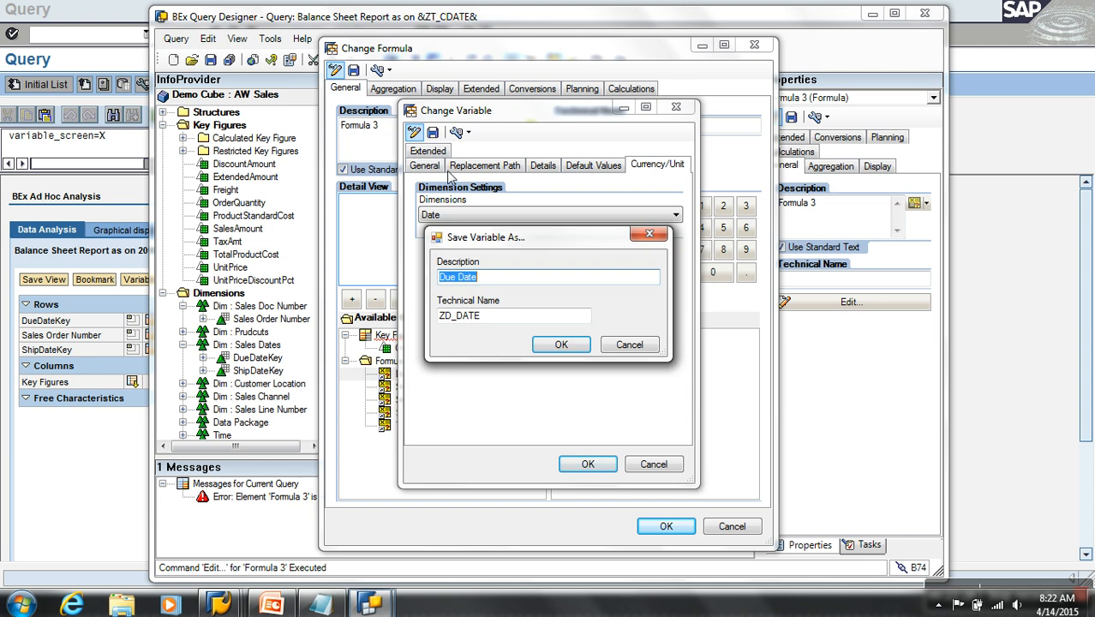
pyautogui.click(562, 345)
pyautogui.click(593, 464)
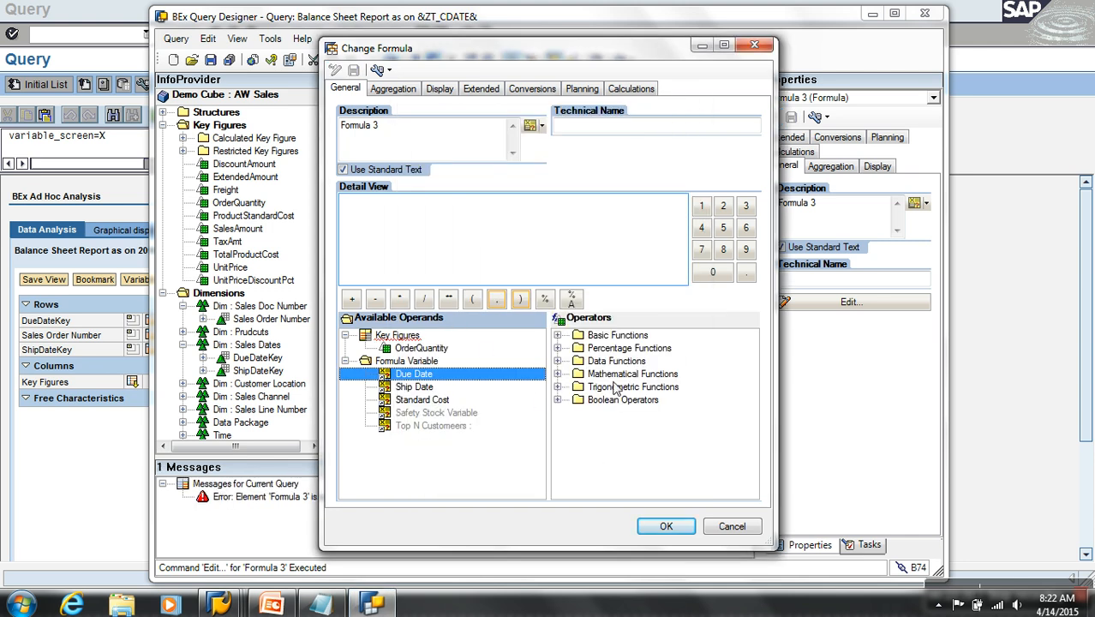
# Step: Define the formula as 'Ship Date' > 'Due Date' using the Boolean is-greater-than operator, and accept it
pyautogui.doubleClick(423, 387)
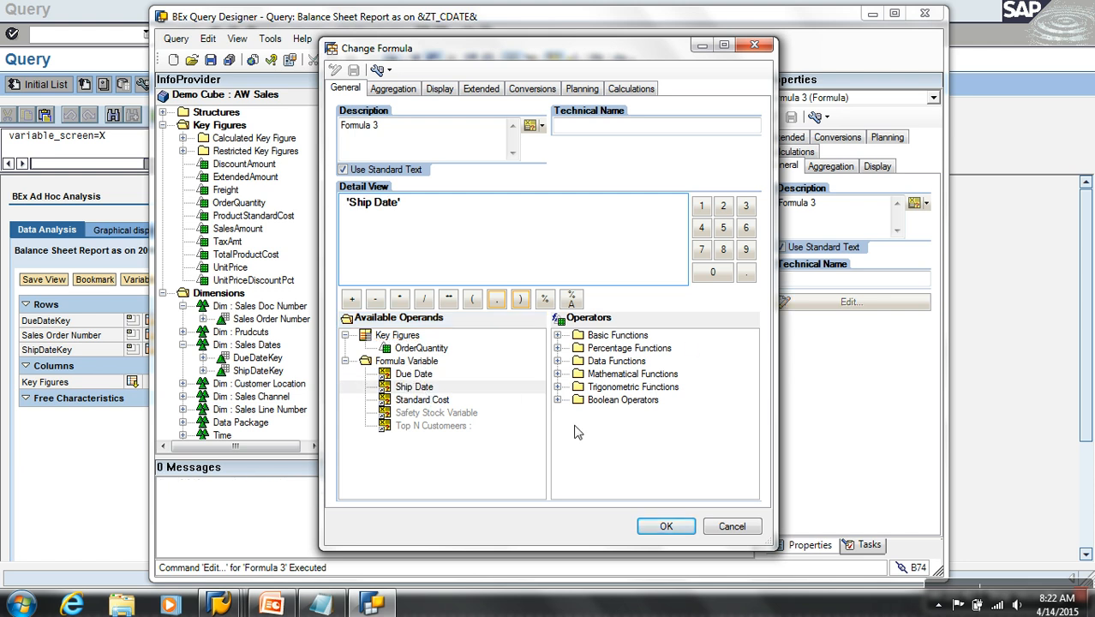
pyautogui.click(557, 399)
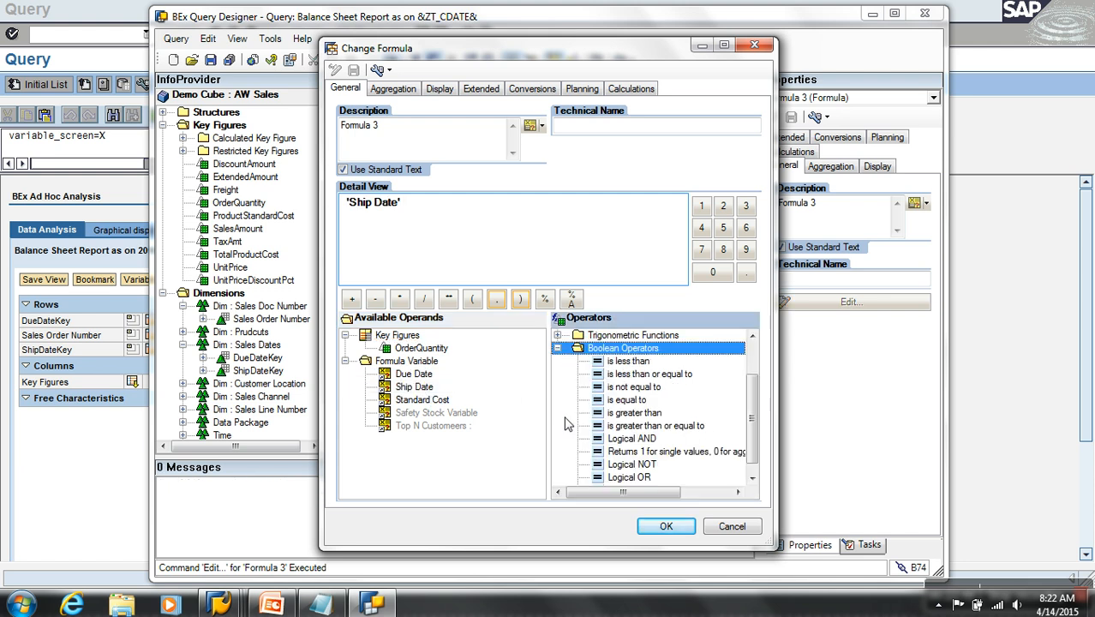
pyautogui.click(641, 414)
pyautogui.doubleClick(640, 415)
pyautogui.doubleClick(420, 376)
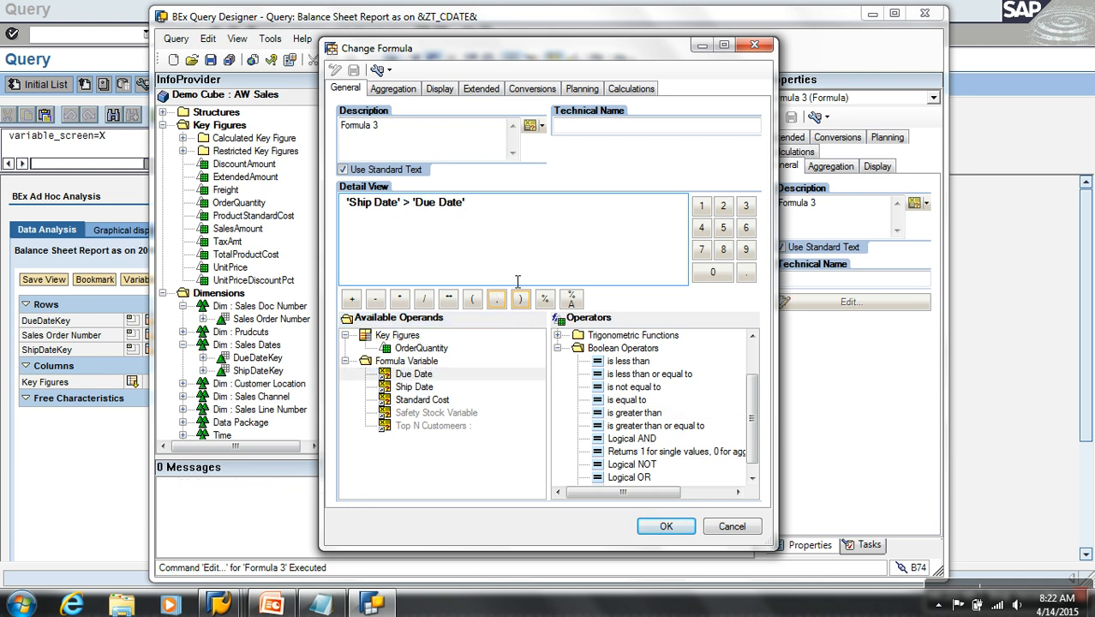
pyautogui.click(666, 527)
# Step: Reopen the formula and change its description to Check On-Time Delivery
pyautogui.rightClick(630, 127)
pyautogui.click(660, 91)
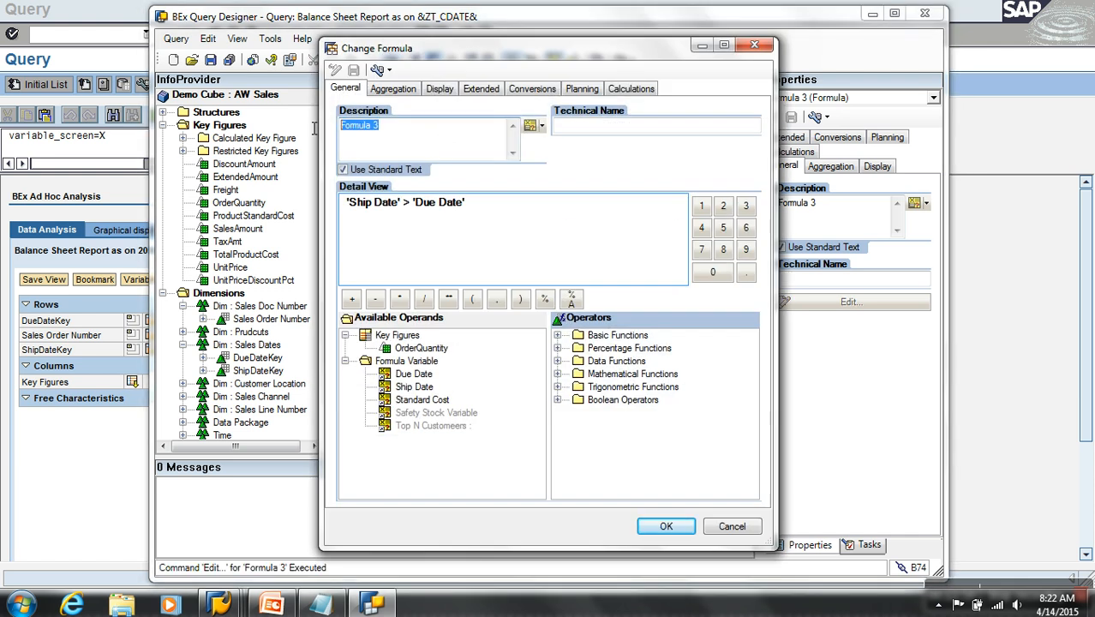
pyautogui.write('Check On-Time DXe')
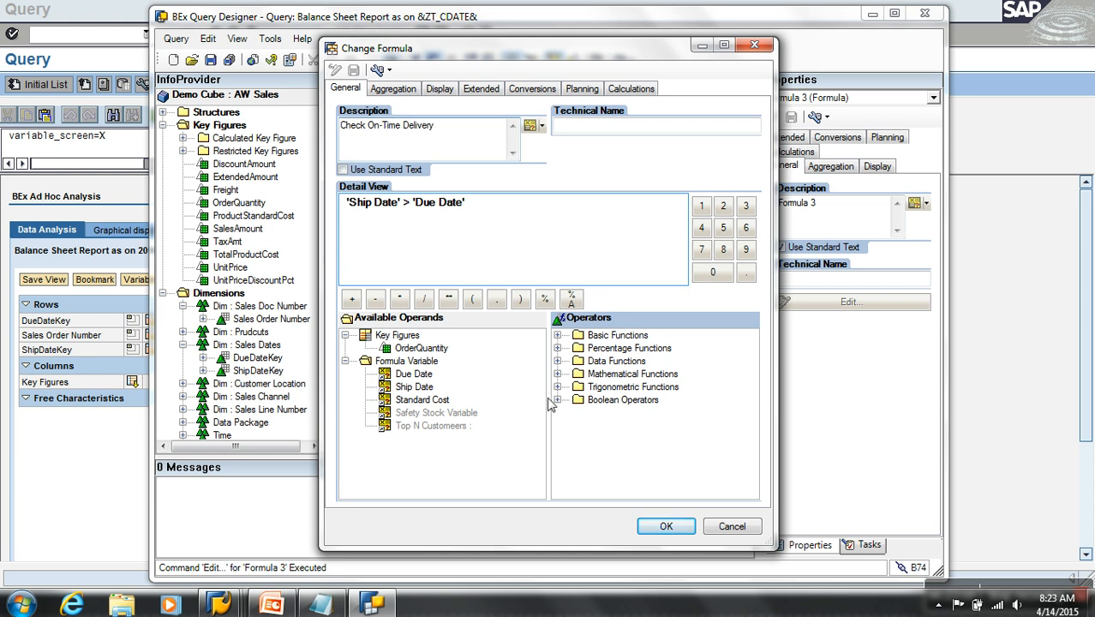
pyautogui.click(665, 526)
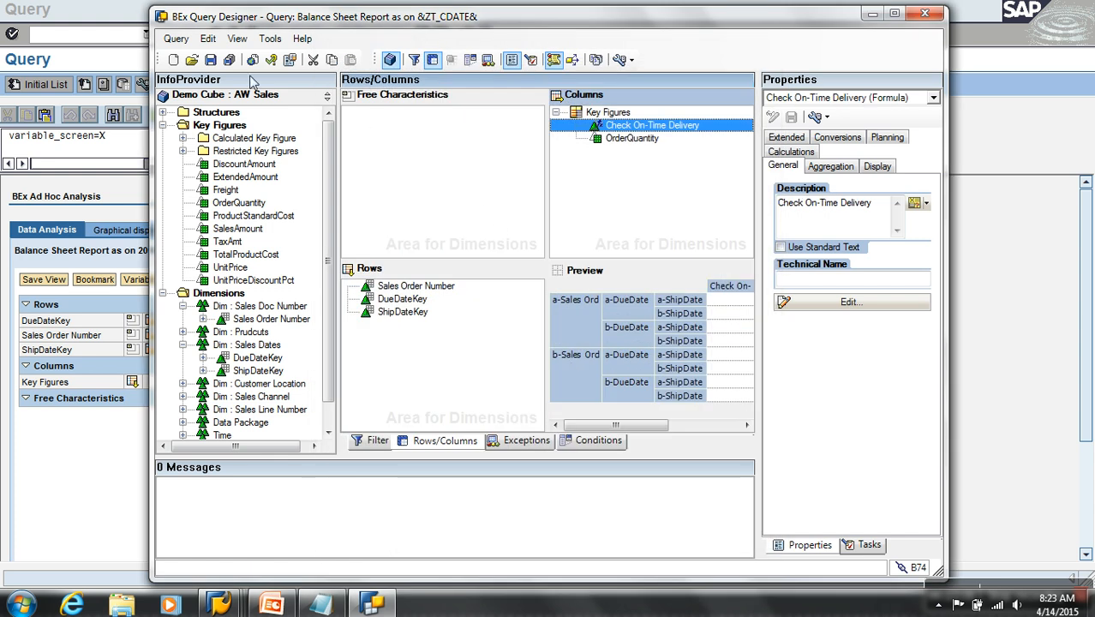
# Step: Move the Check On-Time Delivery formula below OrderQuantity in the columns and save the query
pyautogui.click(210, 59)
pyautogui.moveTo(657, 129); pyautogui.dragTo(629, 124)
pyautogui.click(210, 59)
# Step: Switch to the SAP GUI, return to the Query Monitor and execute query AWCSALES/AWSALES_B_Q0006 with HTML display
pyautogui.click(92, 417)
pyautogui.click(217, 36)
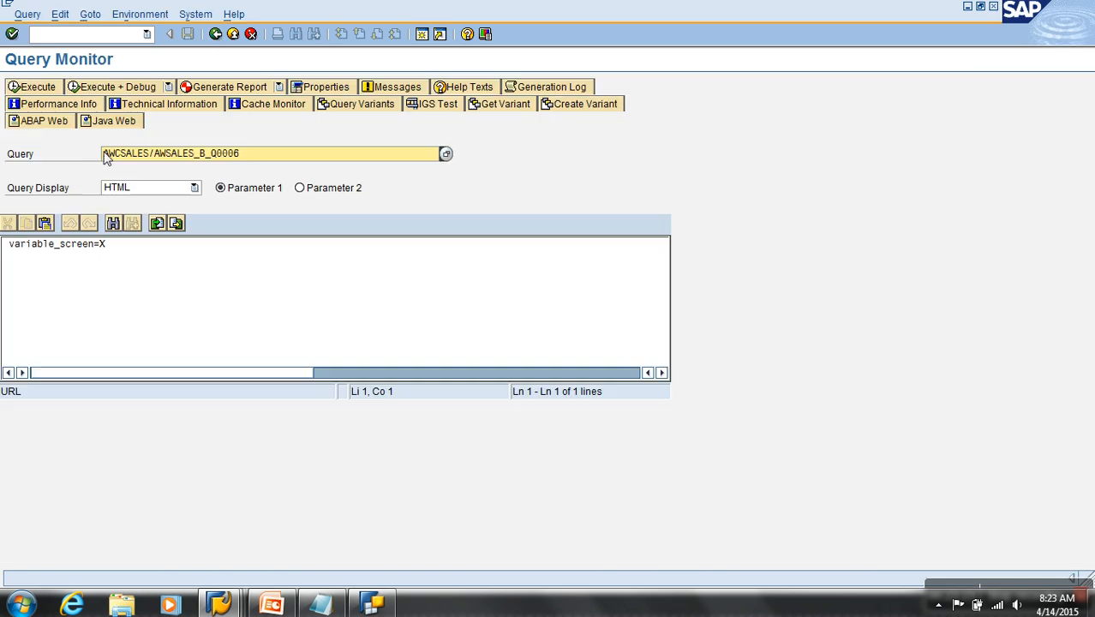
pyautogui.click(35, 88)
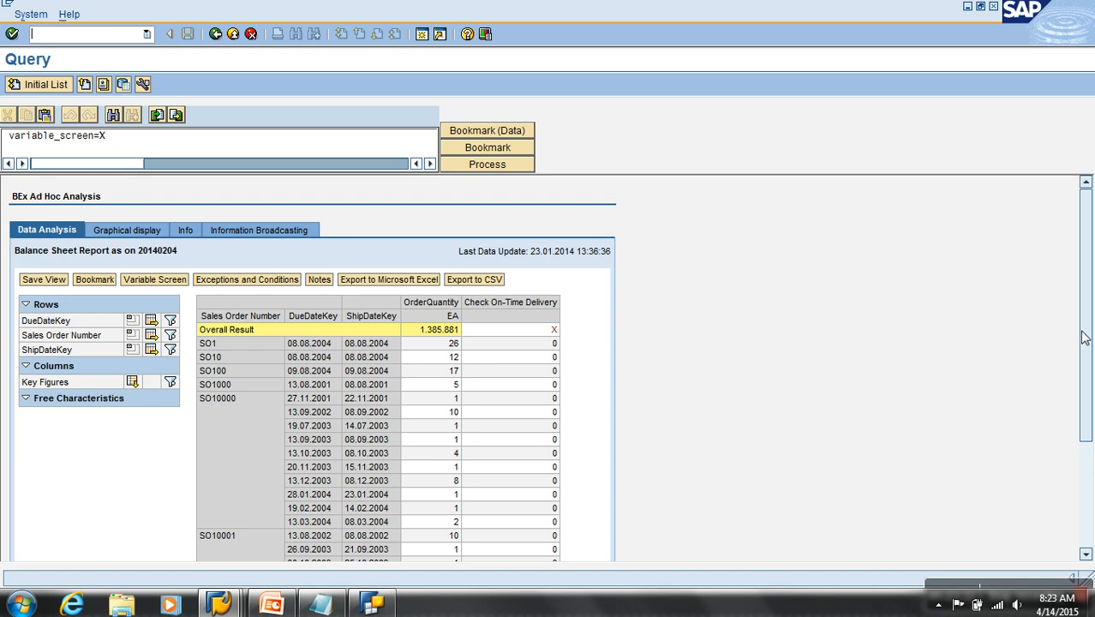
# Step: Compare the due dates, ship dates and Check On-Time Delivery values across the first three pages of results
pyautogui.moveTo(1085, 335); pyautogui.dragTo(1093, 460)
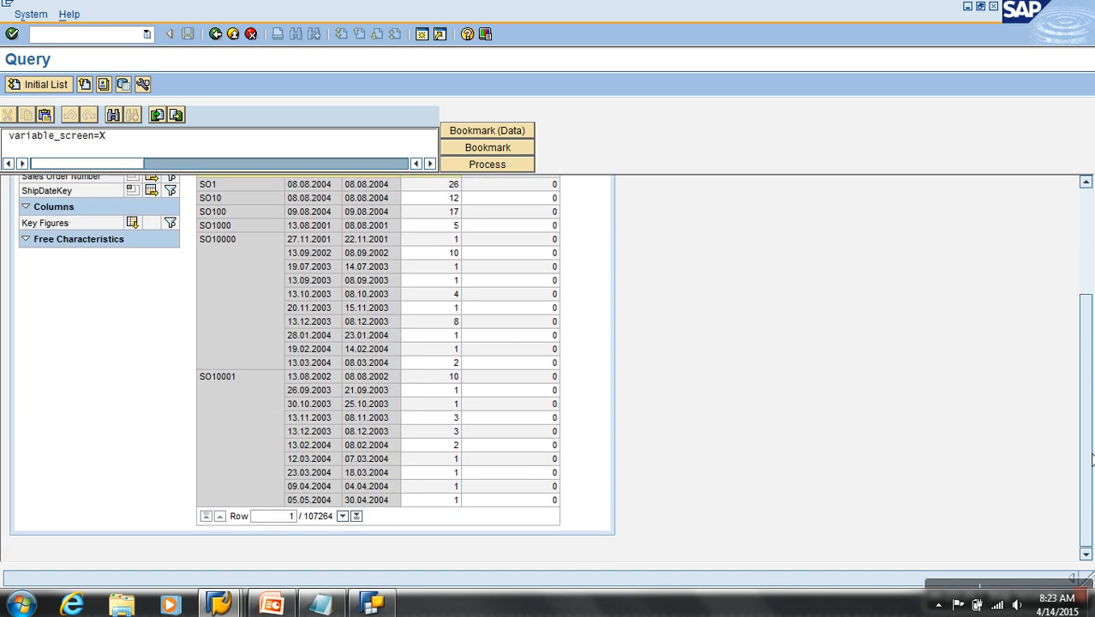
pyautogui.scroll(5, 684, 443)
pyautogui.scroll(-2, 684, 444)
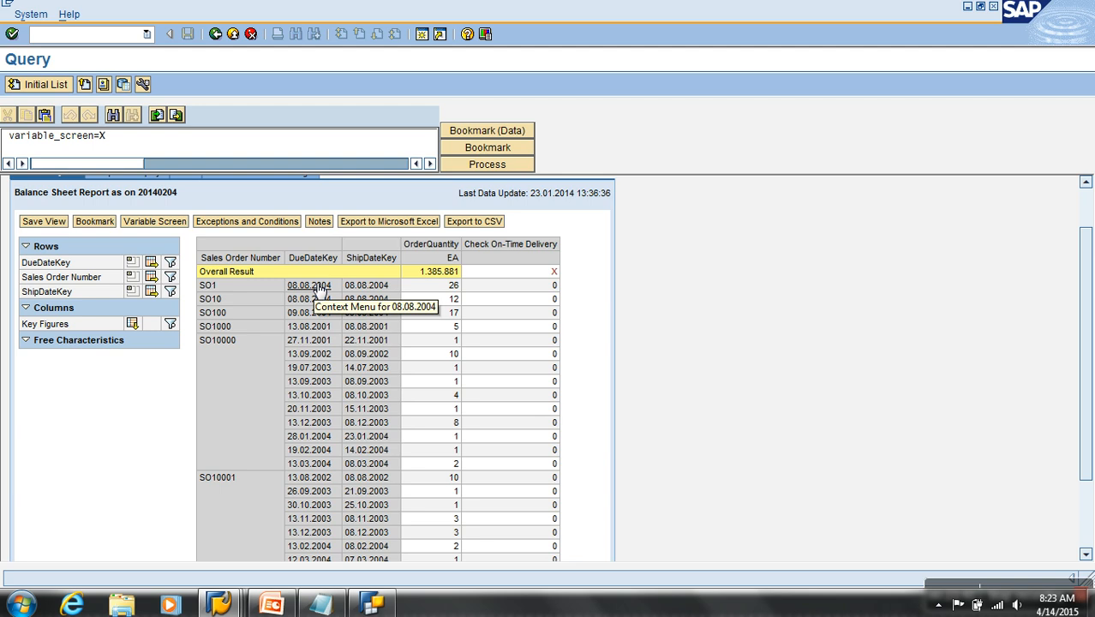
pyautogui.scroll(-3, 518, 310)
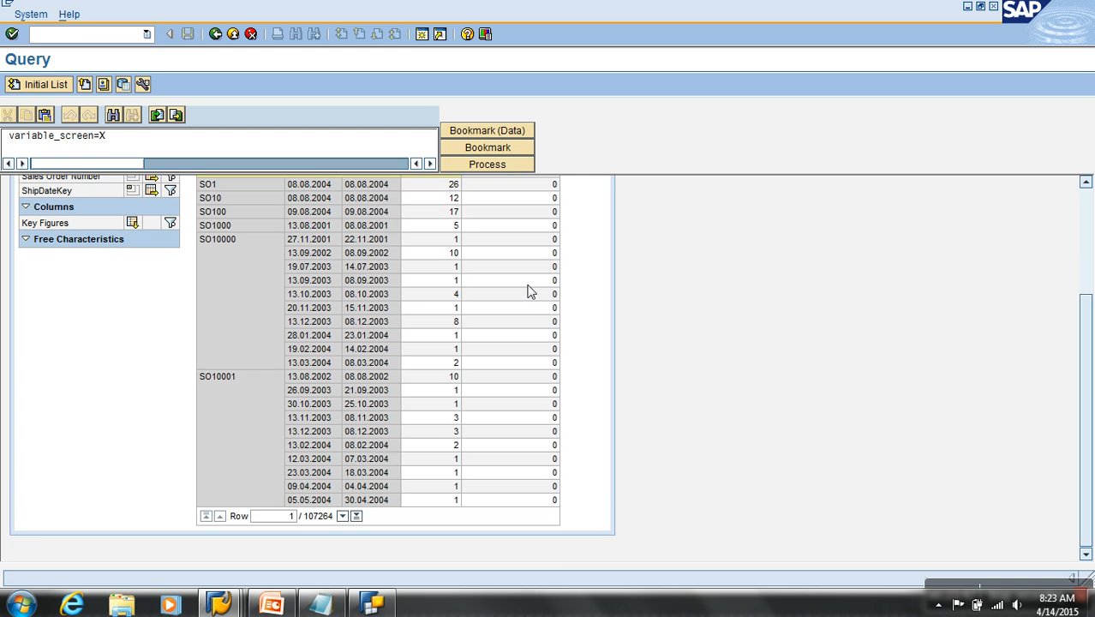
pyautogui.click(343, 516)
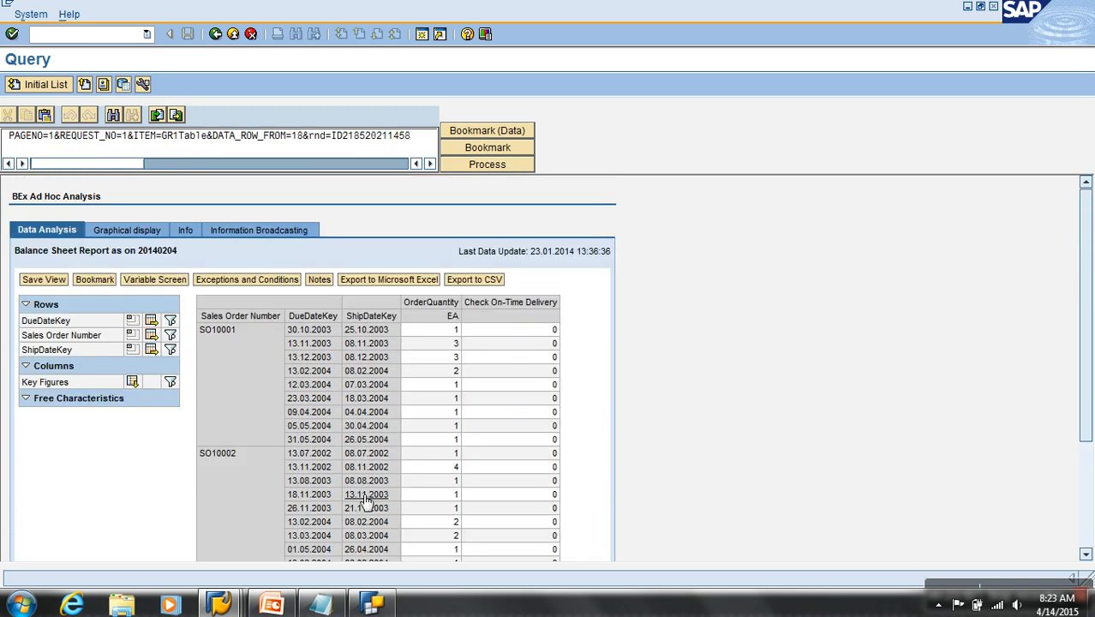
pyautogui.scroll(-5, 366, 499)
pyautogui.click(342, 516)
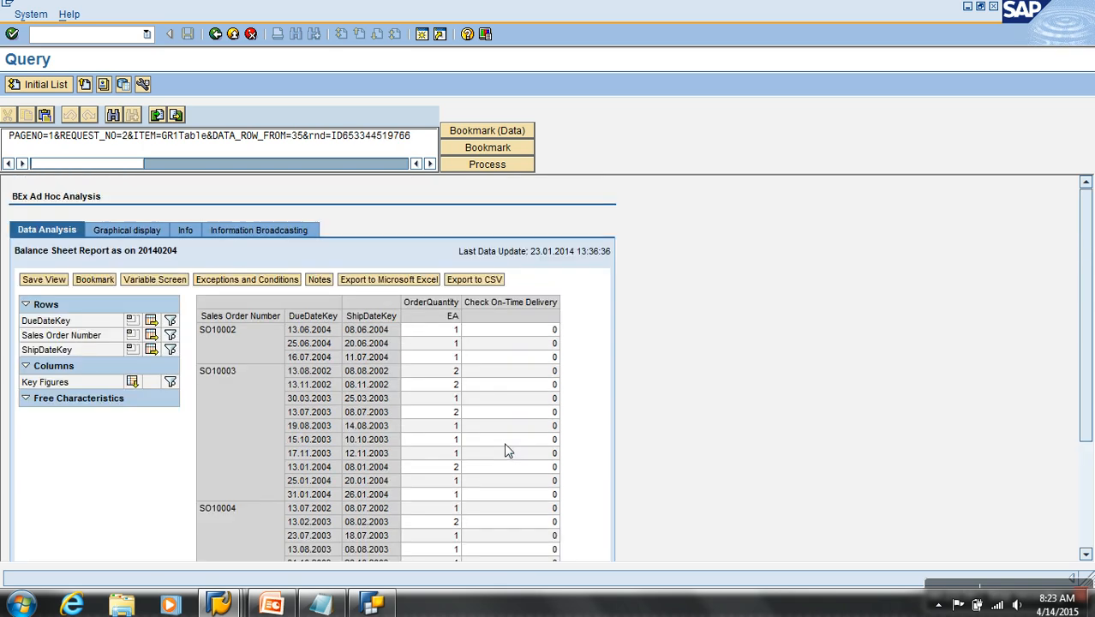
# Step: Try keeping Check On-Time Delivery as the key figure filter value, and remove the filter
pyautogui.rightClick(515, 307)
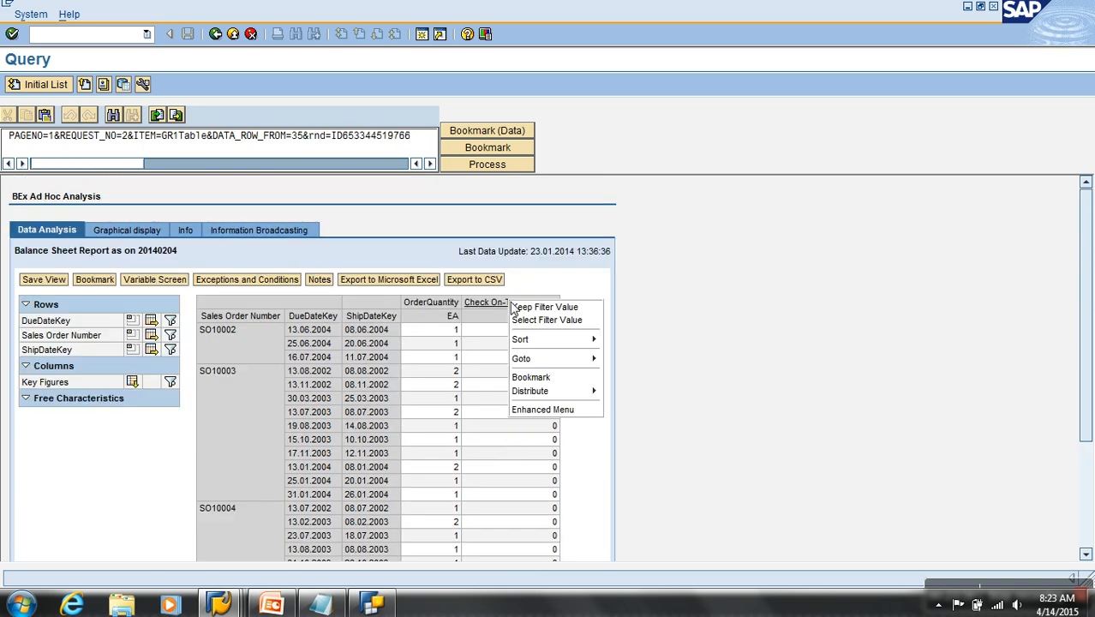
pyautogui.click(562, 310)
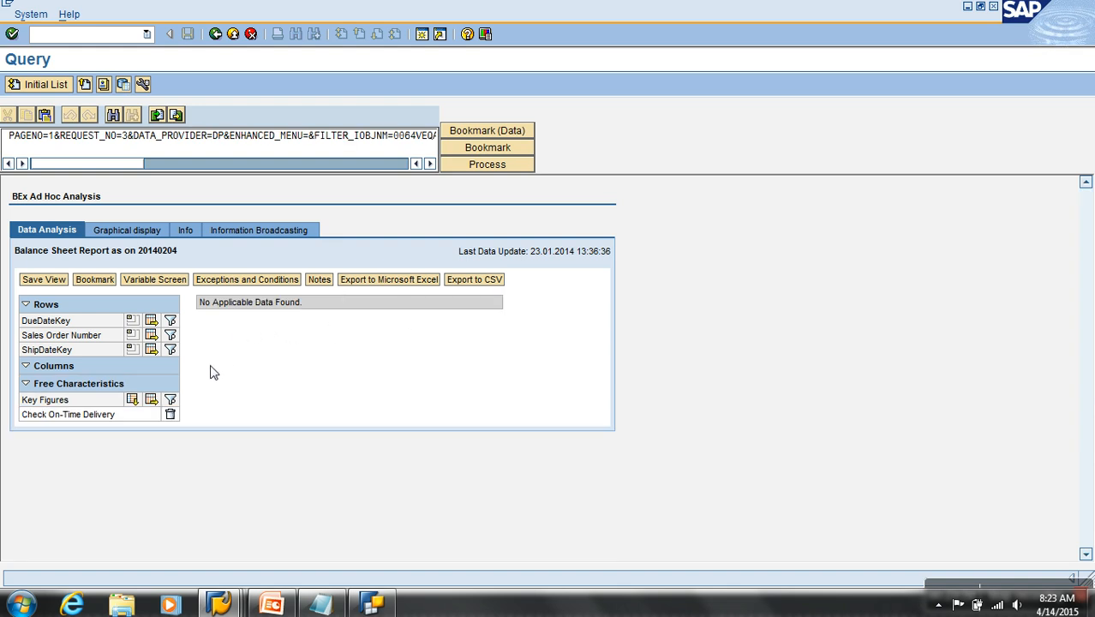
pyautogui.click(170, 415)
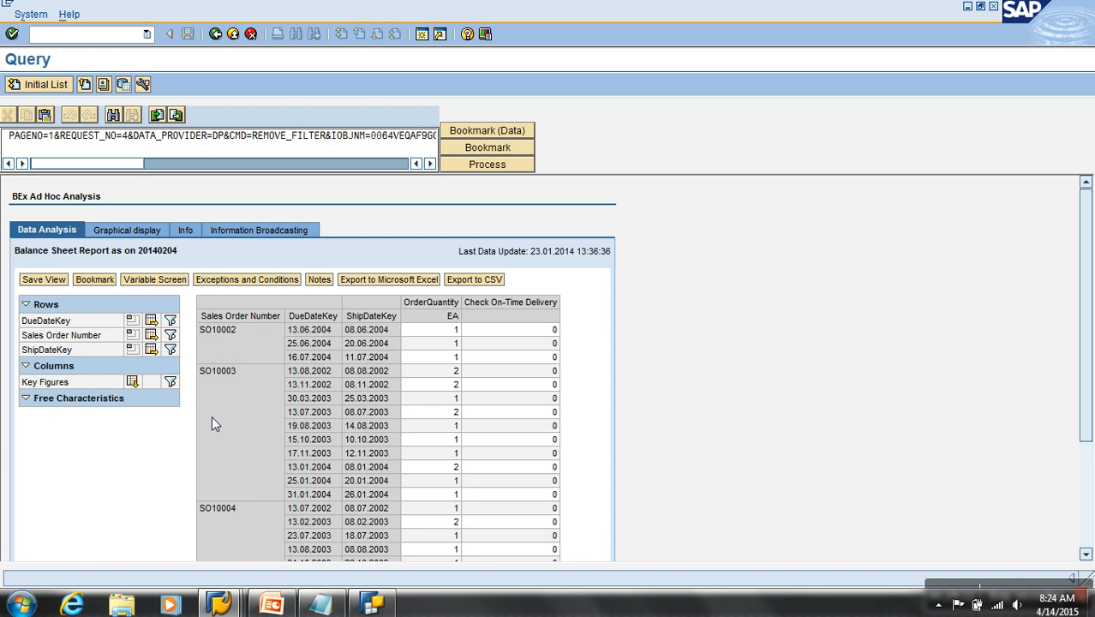
# Step: Create an active condition on all drilldown characteristics independently that shows only rows where Check On-Time Delivery = 1
pyautogui.click(275, 286)
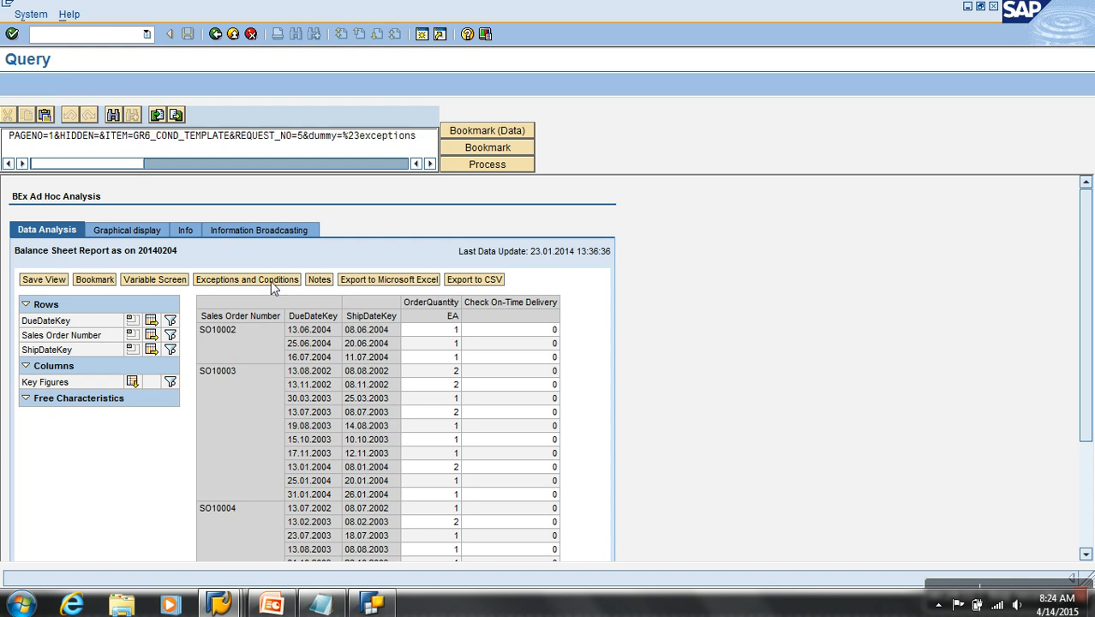
pyautogui.click(283, 337)
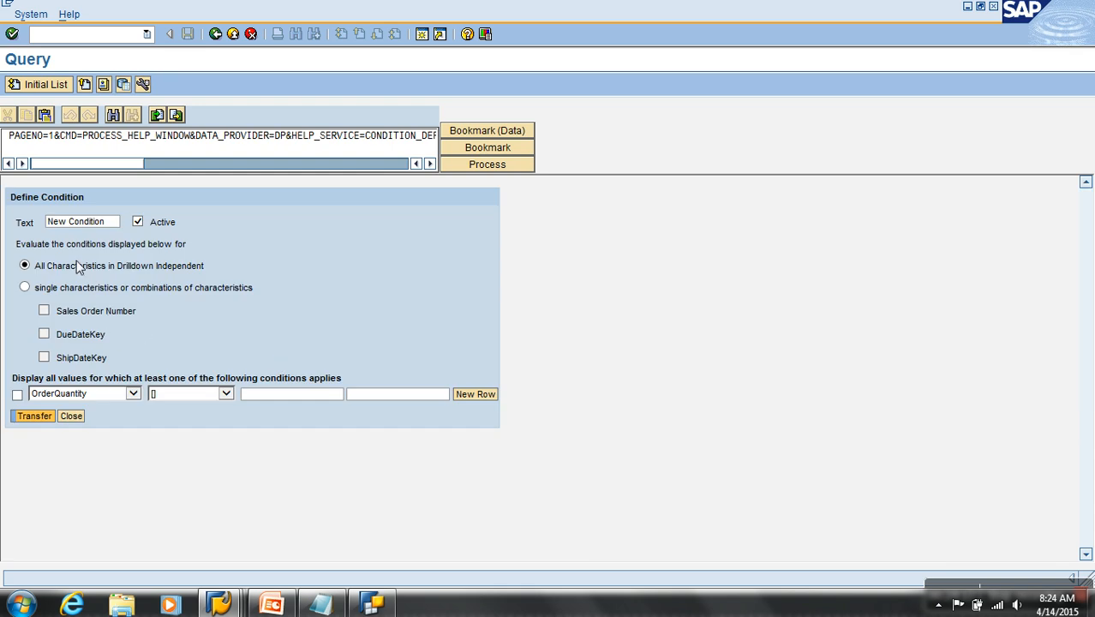
pyautogui.click(133, 393)
pyautogui.click(97, 417)
pyautogui.click(205, 393)
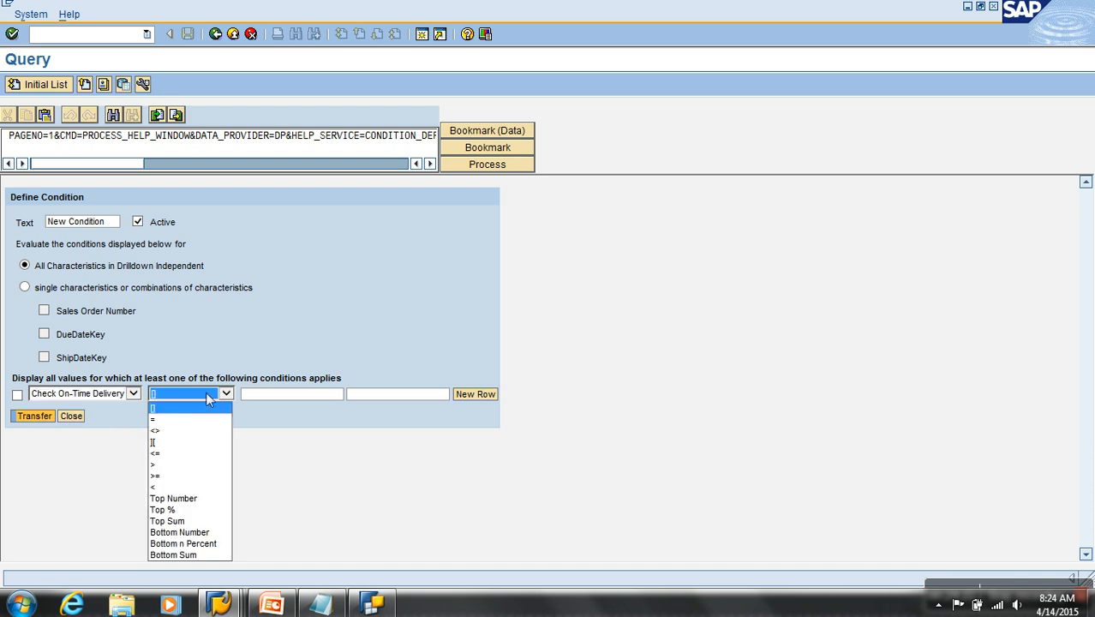
pyautogui.click(176, 419)
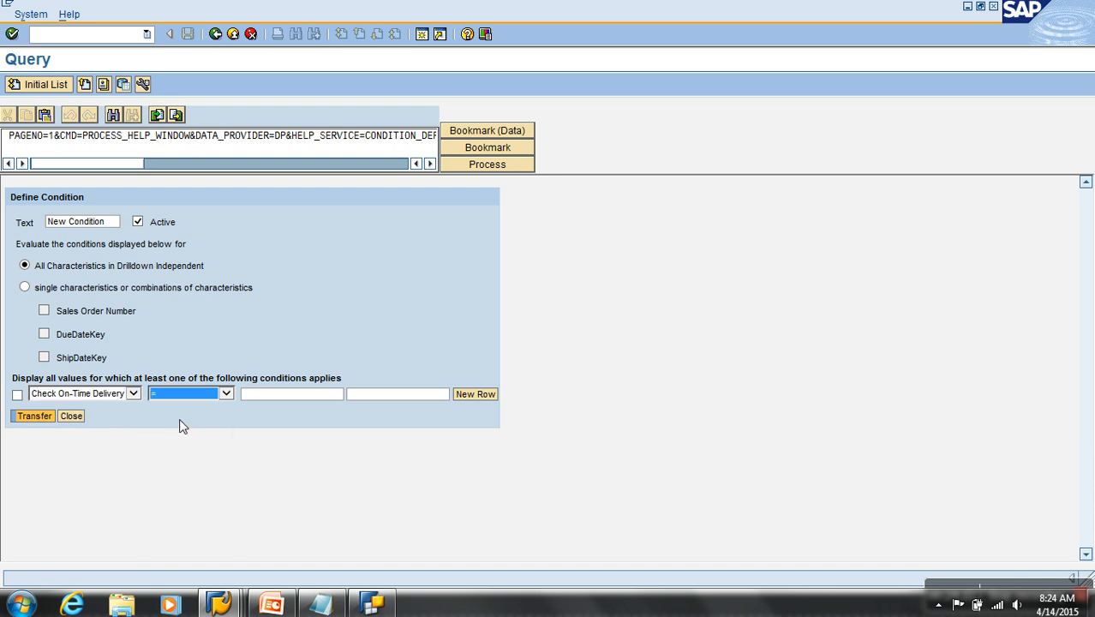
pyautogui.click(254, 399)
pyautogui.write('1')
pyautogui.click(17, 394)
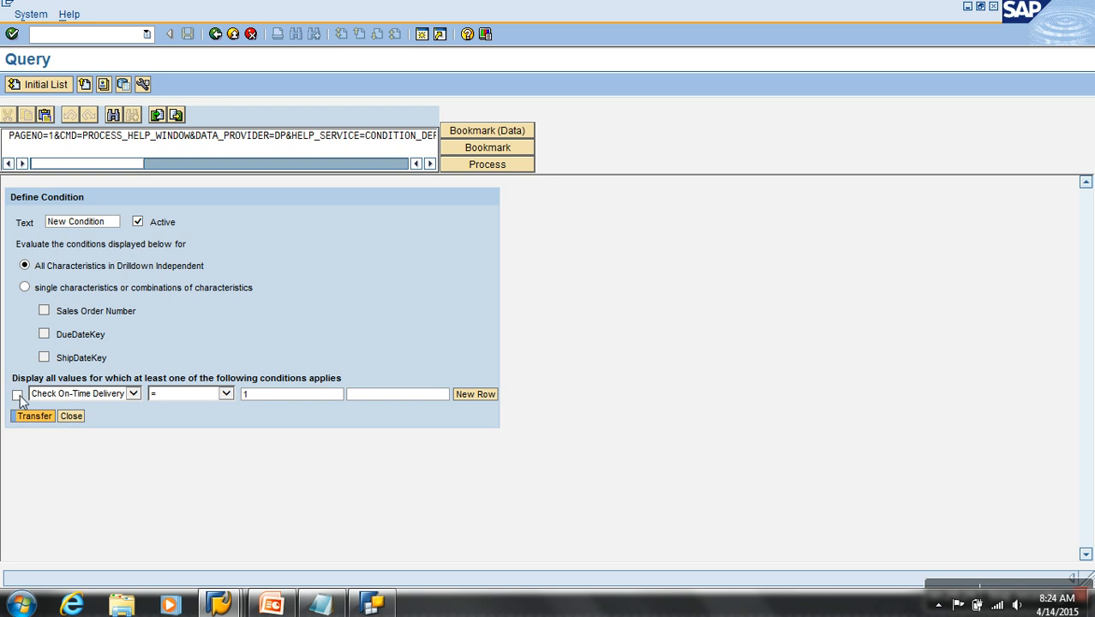
pyautogui.click(33, 416)
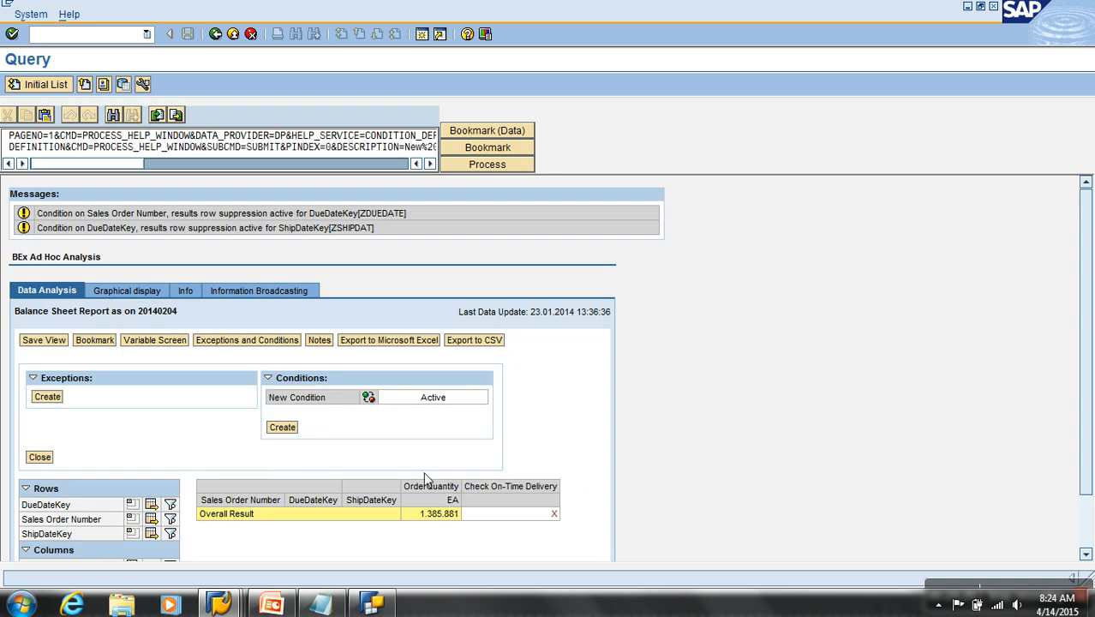
# Step: Deactivate the new condition and review the unfiltered sales order rows in the report
pyautogui.scroll(-2, 583, 482)
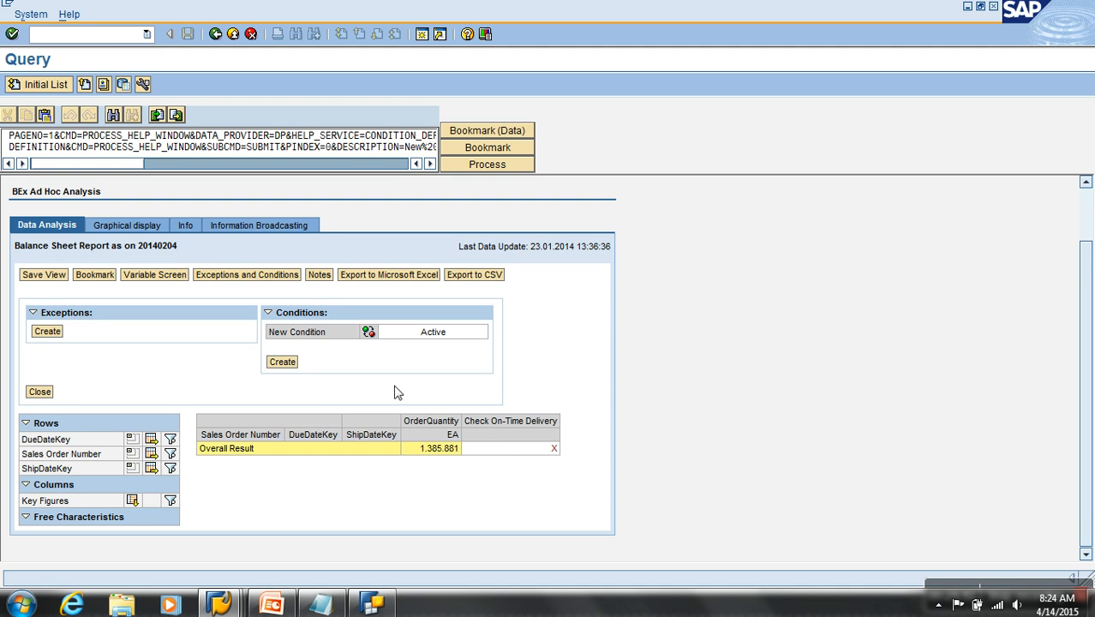
pyautogui.click(369, 331)
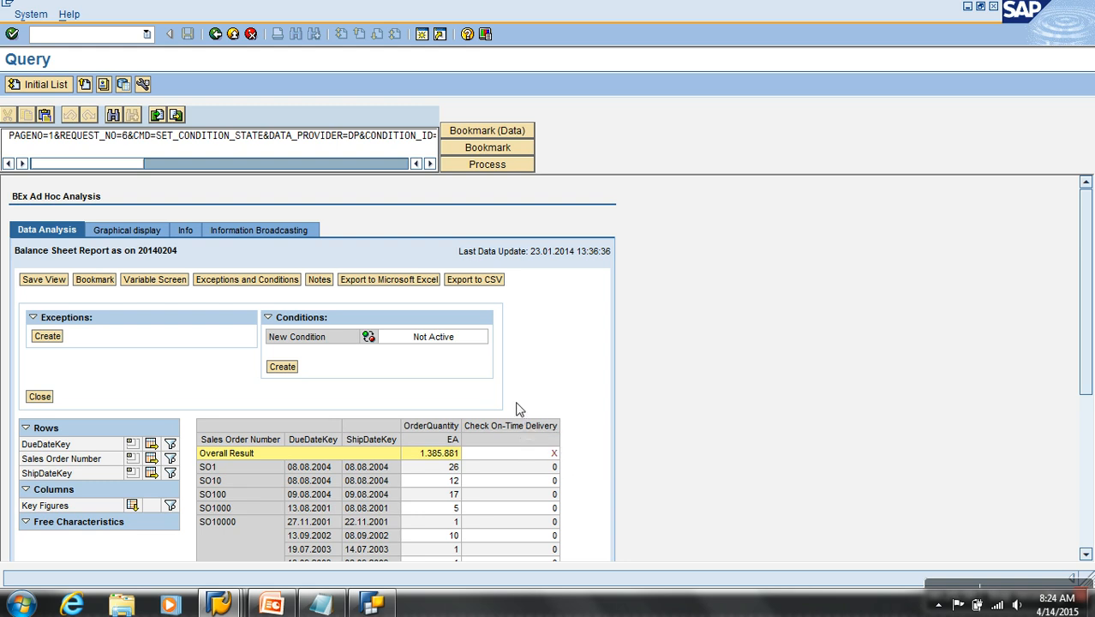
pyautogui.scroll(-3, 514, 410)
pyautogui.scroll(3, 457, 343)
pyautogui.scroll(-2, 371, 344)
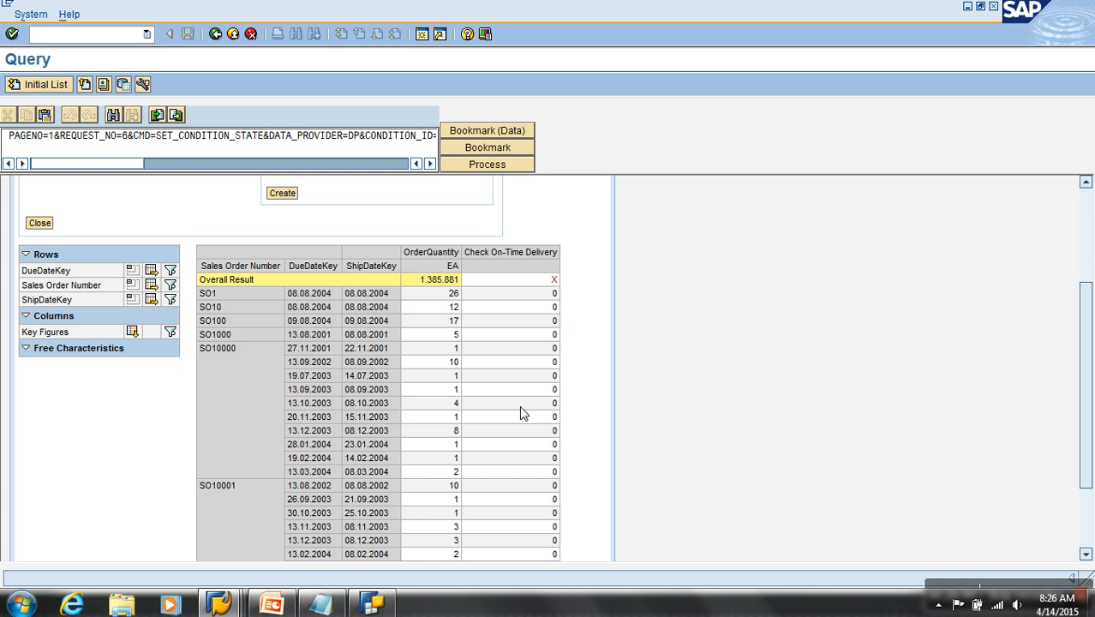
# Step: Switch back to BEx Query Designer
pyautogui.click(374, 604)
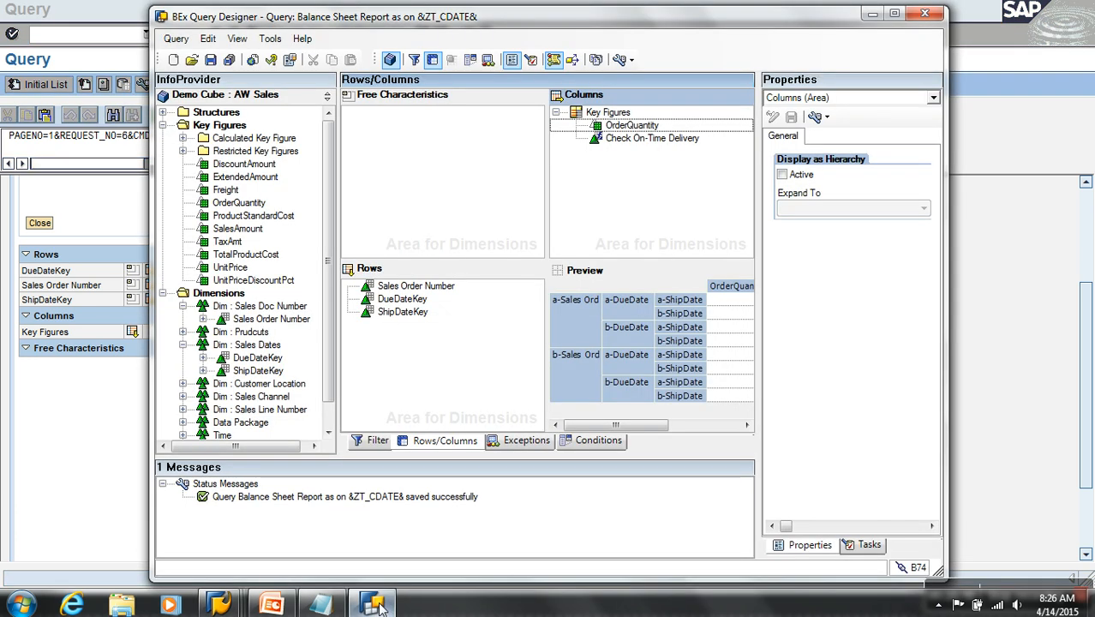
pyautogui.moveTo(949, 585)
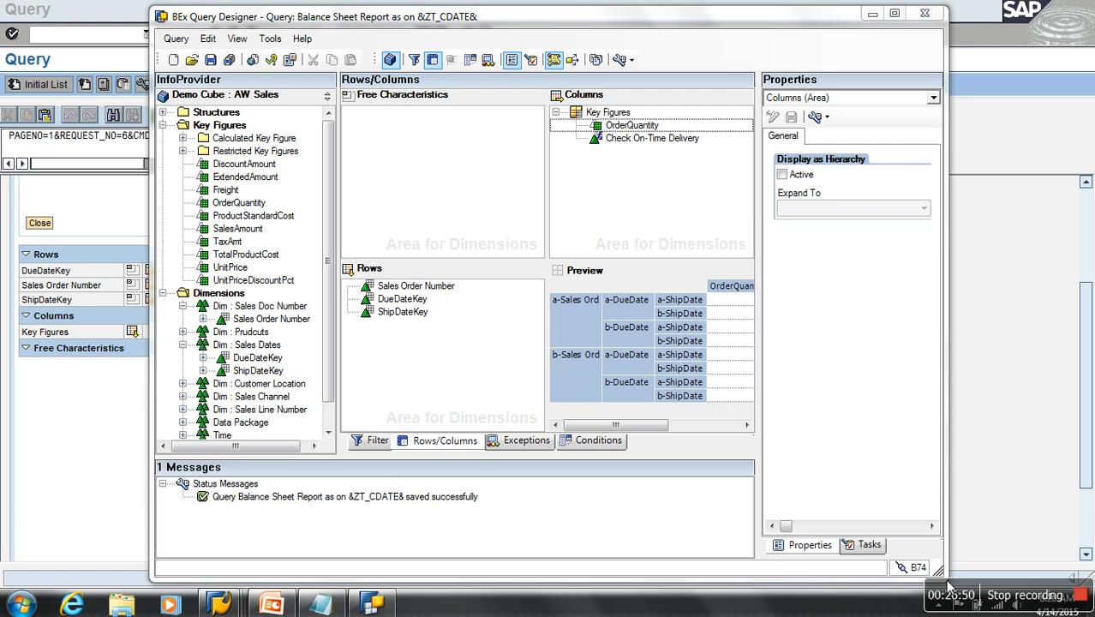